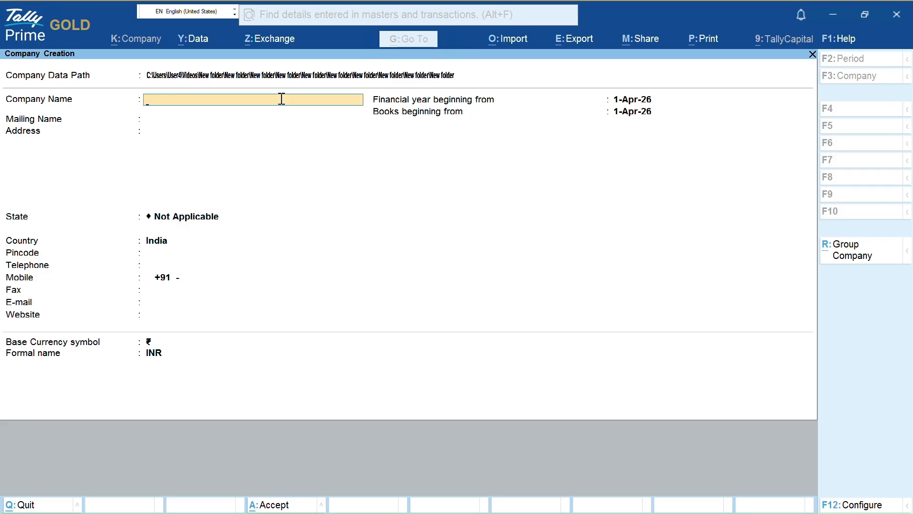
# - Create the company 'Cost Centre' with address Delhi, state Delhi and pincode 110094
pyautogui.write('Cost Centre')
pyautogui.press('Return')
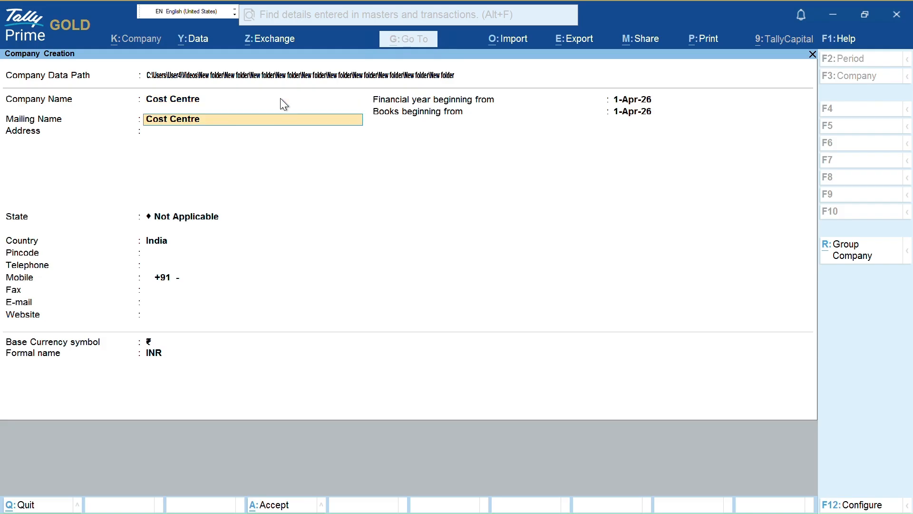
pyautogui.press('Return')
pyautogui.write('Delhi')
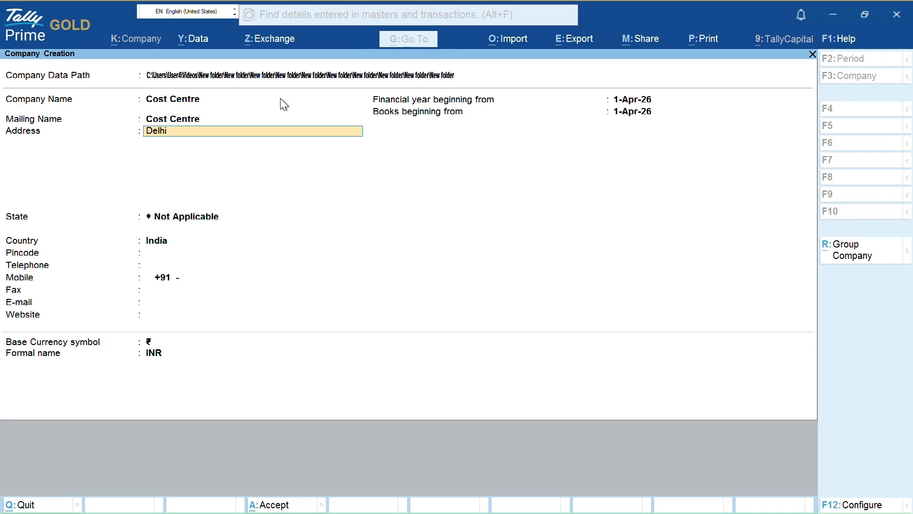
pyautogui.press('Return')
pyautogui.press('Return')
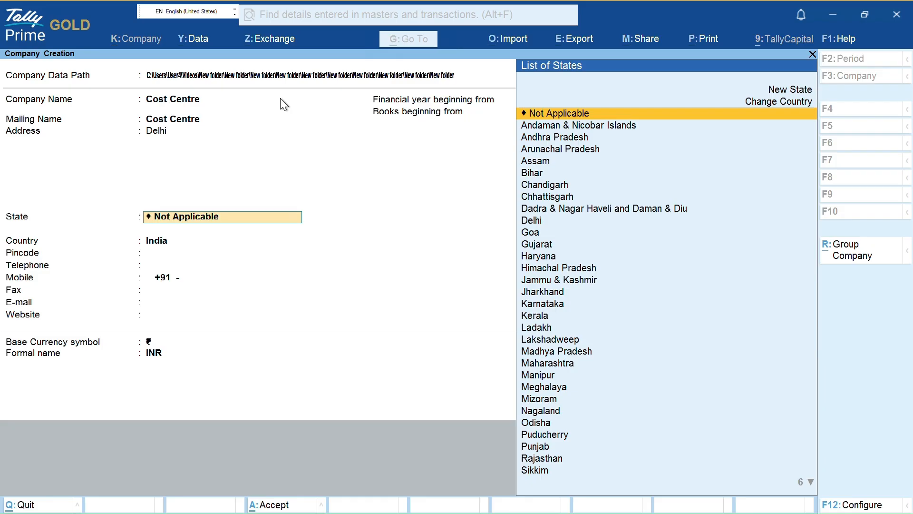
pyautogui.write('Dol')
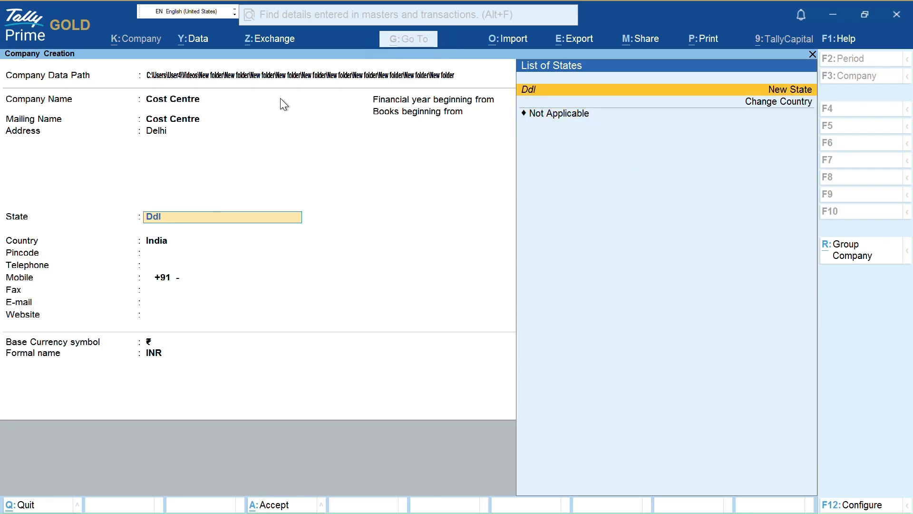
pyautogui.press('BackSpace')
pyautogui.press('BackSpace')
pyautogui.press('BackSpace')
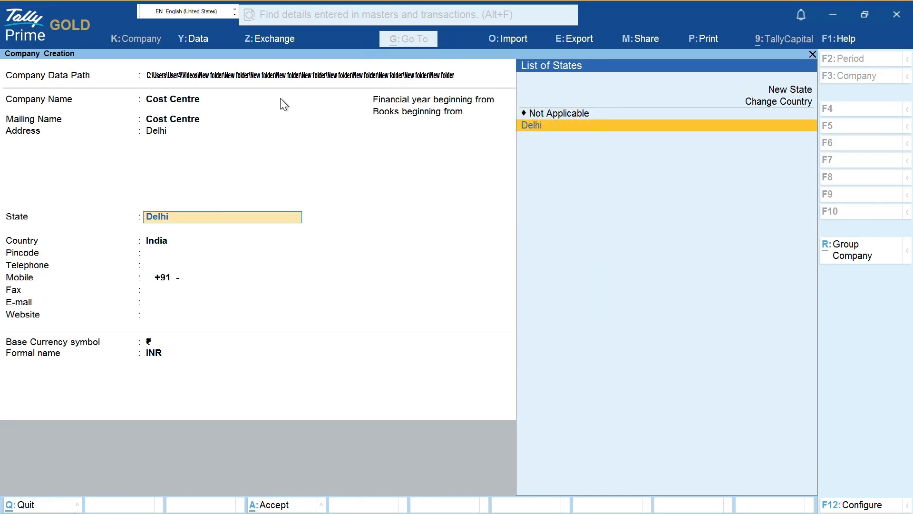
pyautogui.press('Return')
pyautogui.write('110094')
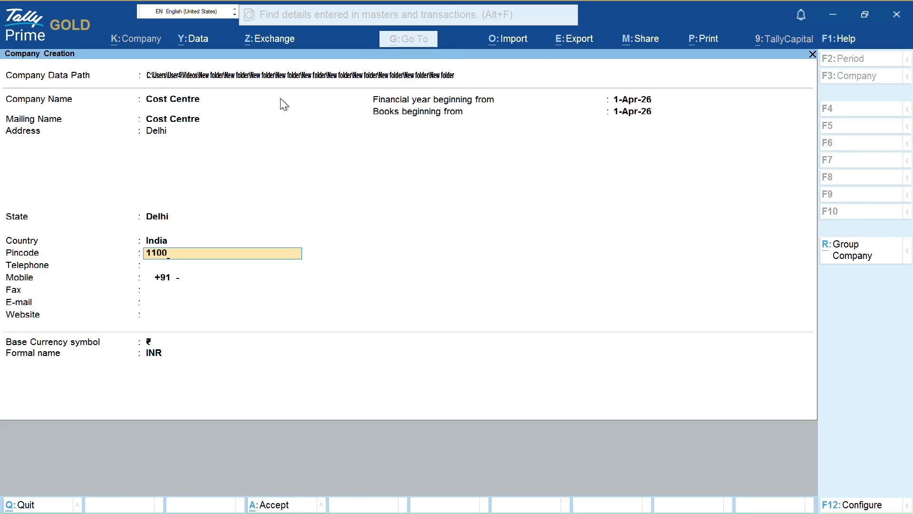
pyautogui.press('Return')
pyautogui.press('Return')
pyautogui.press('Return')
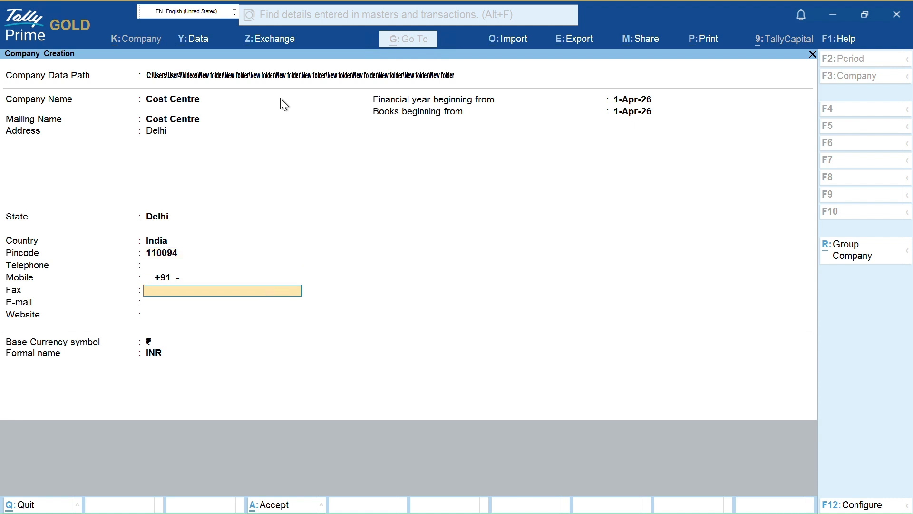
pyautogui.press('ctrl')
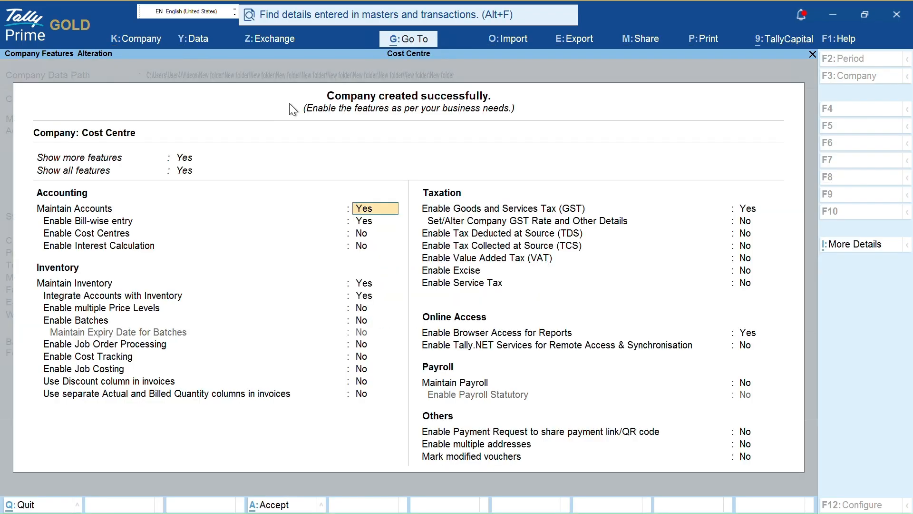
# - Enable GST with the company's GSTIN, Monthly GSTR-1 periodicity and Not Applicable filing mode
pyautogui.click(738, 209)
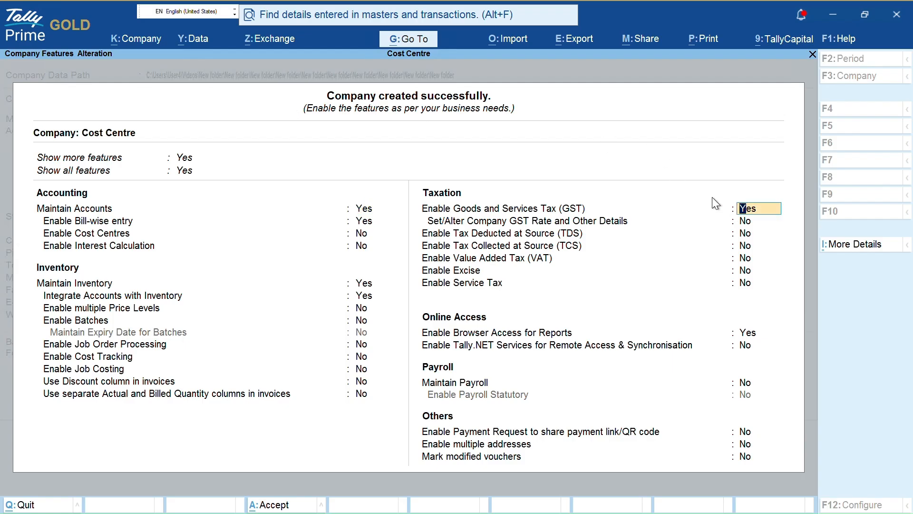
pyautogui.press('Return')
pyautogui.press('Return')
pyautogui.press('Return')
pyautogui.press('Return')
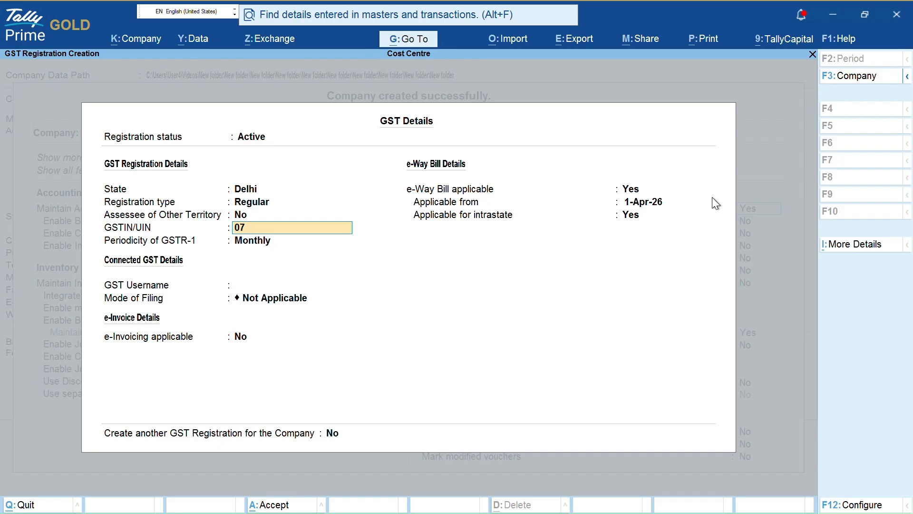
pyautogui.press('Return')
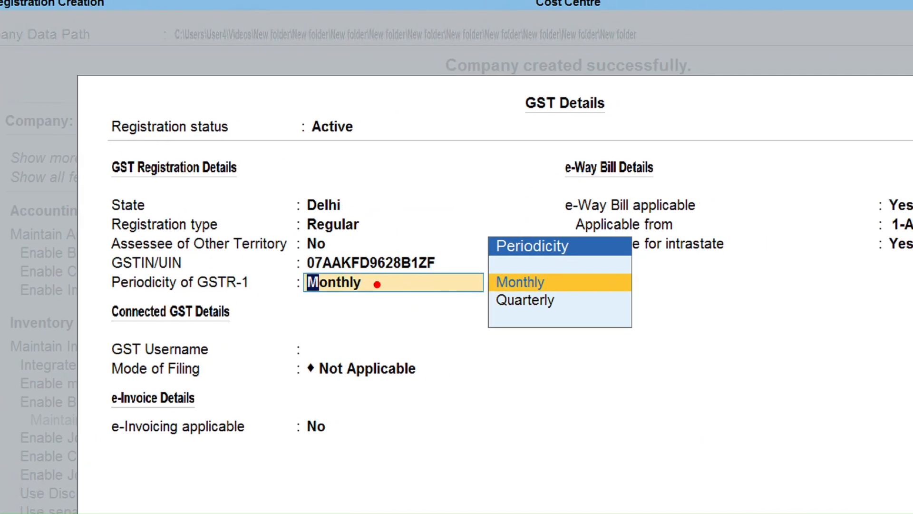
pyautogui.moveTo(377, 285); pyautogui.dragTo(439, 280)
pyautogui.moveTo(556, 280); pyautogui.dragTo(602, 264)
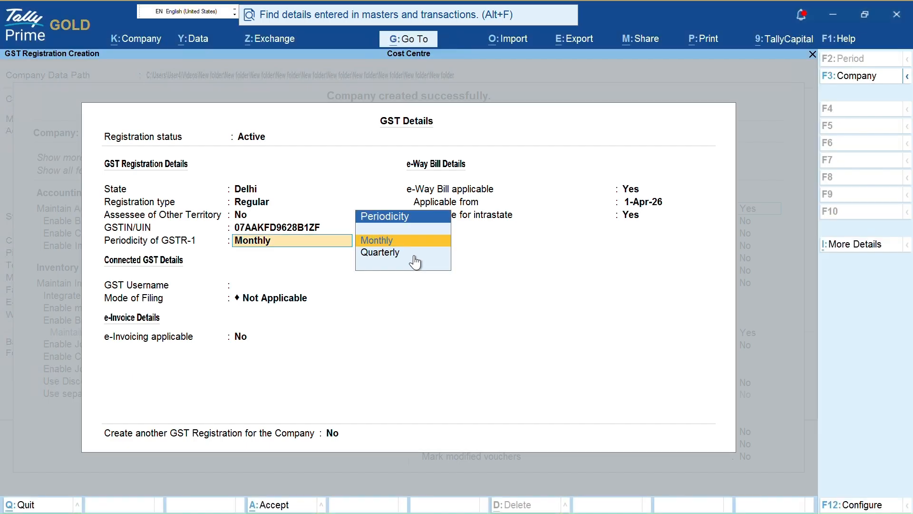
pyautogui.press('Return')
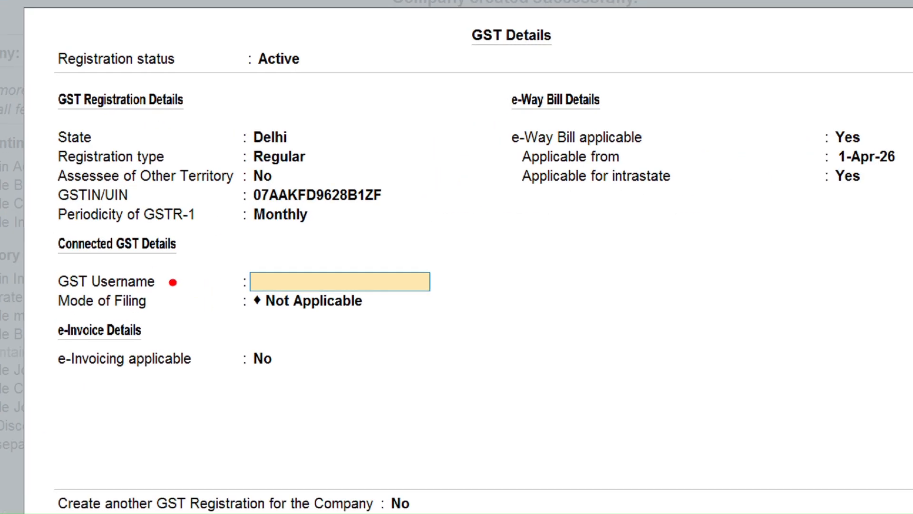
pyautogui.moveTo(173, 282); pyautogui.dragTo(225, 278)
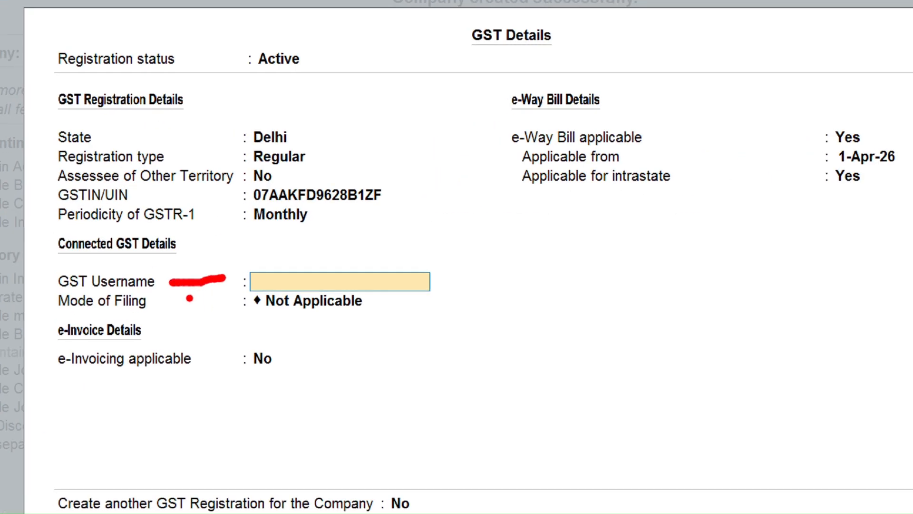
pyautogui.moveTo(166, 306)
pyautogui.mouseDown()
pyautogui.moveTo(383, 326)
pyautogui.moveTo(411, 300)
pyautogui.mouseUp()
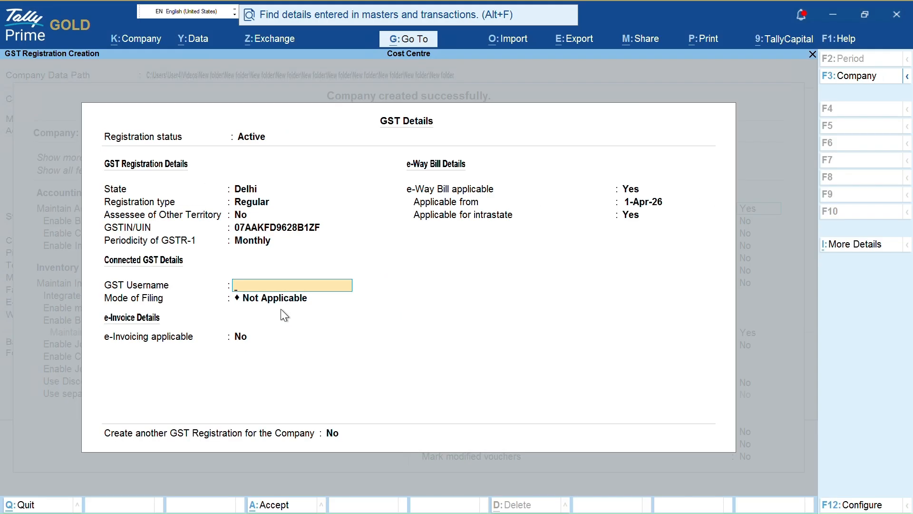
pyautogui.press('Return')
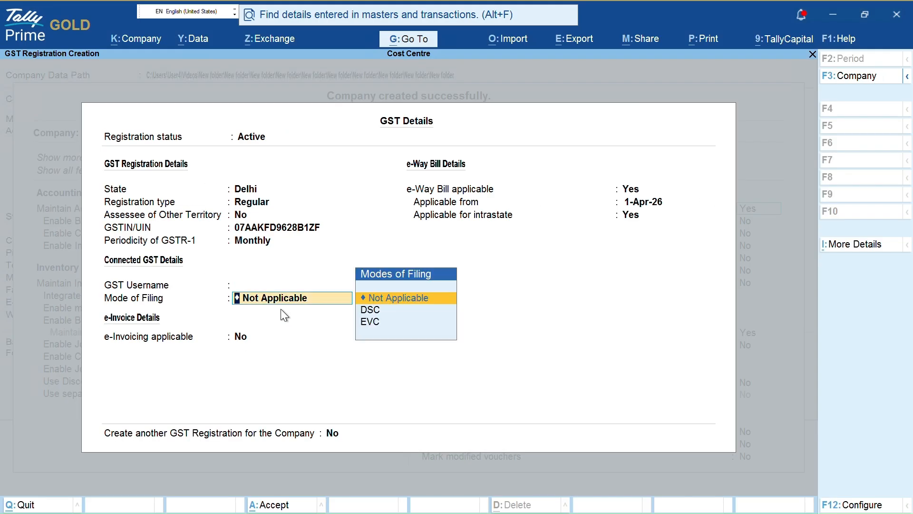
pyautogui.press('Return')
pyautogui.press('Return')
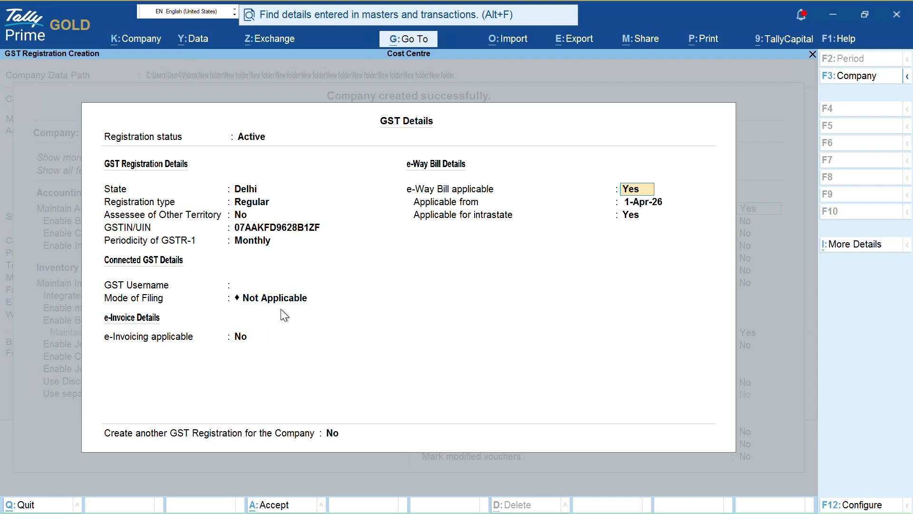
pyautogui.hotkey('ctrl', 'a')
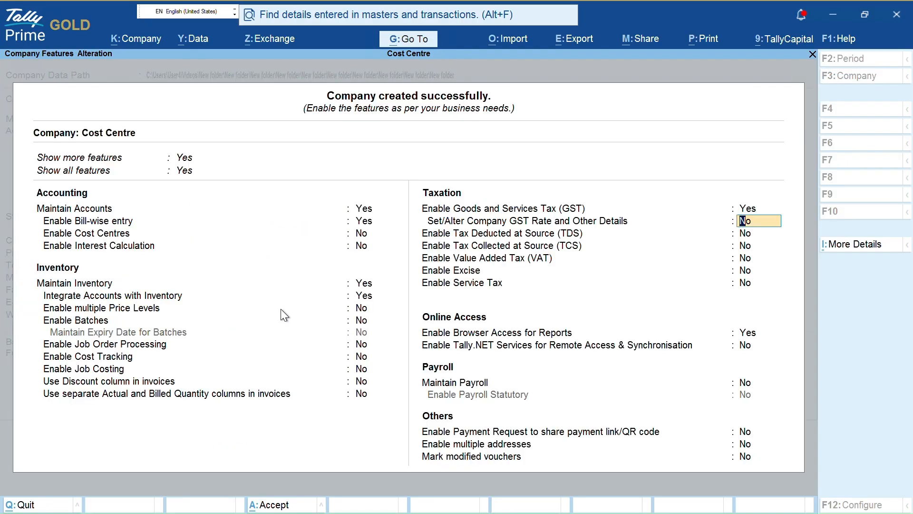
# - Save the company features and back out of an empty payment voucher
pyautogui.hotkey('ctrl', 'a')
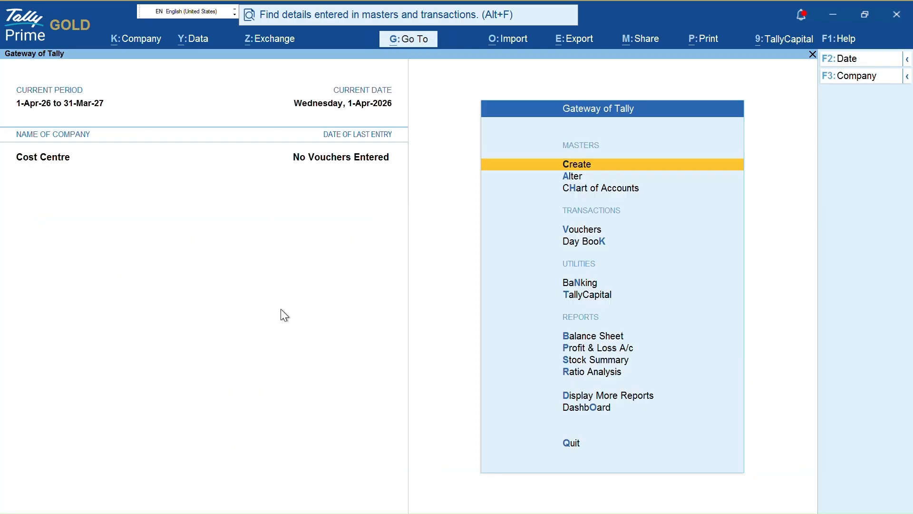
pyautogui.press('v')
pyautogui.press('Escape')
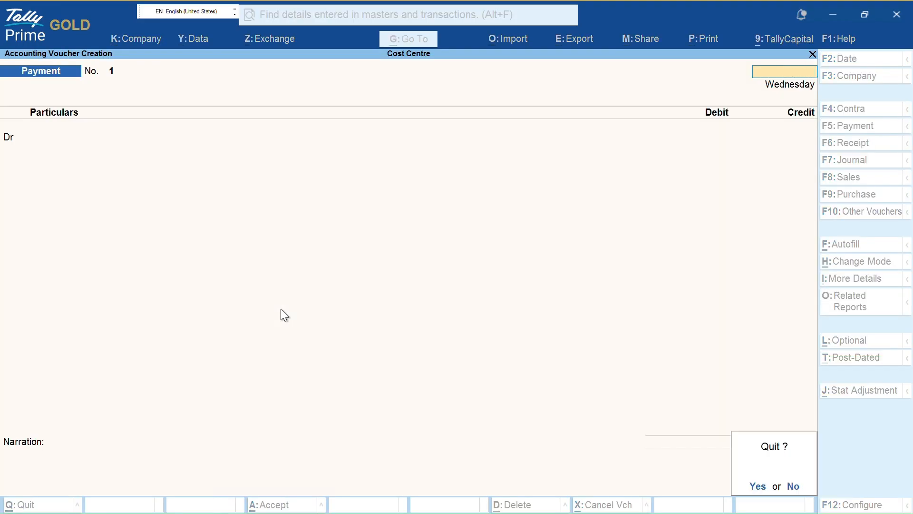
pyautogui.press('y')
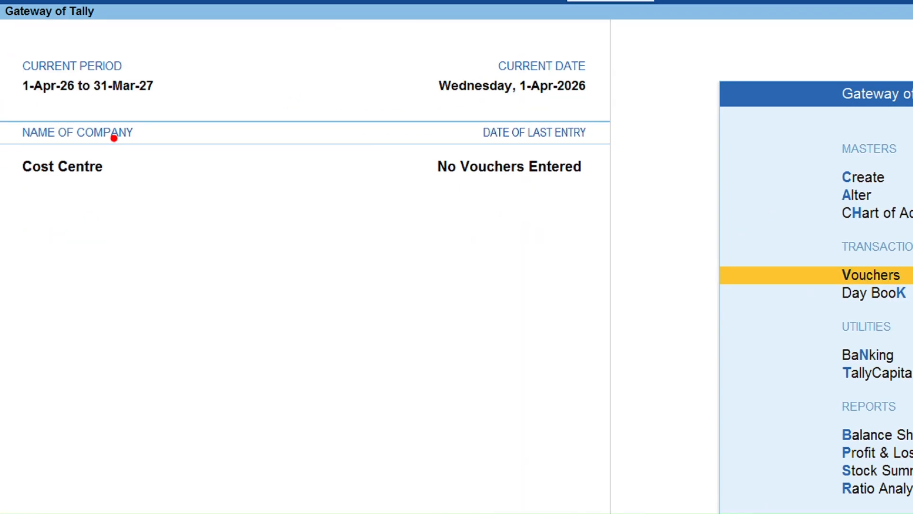
# - Reopen a payment voucher and bring up its Company Features settings with F11
pyautogui.moveTo(293, 56)
pyautogui.mouseDown()
pyautogui.moveTo(563, 159)
pyautogui.moveTo(353, 35)
pyautogui.mouseUp()
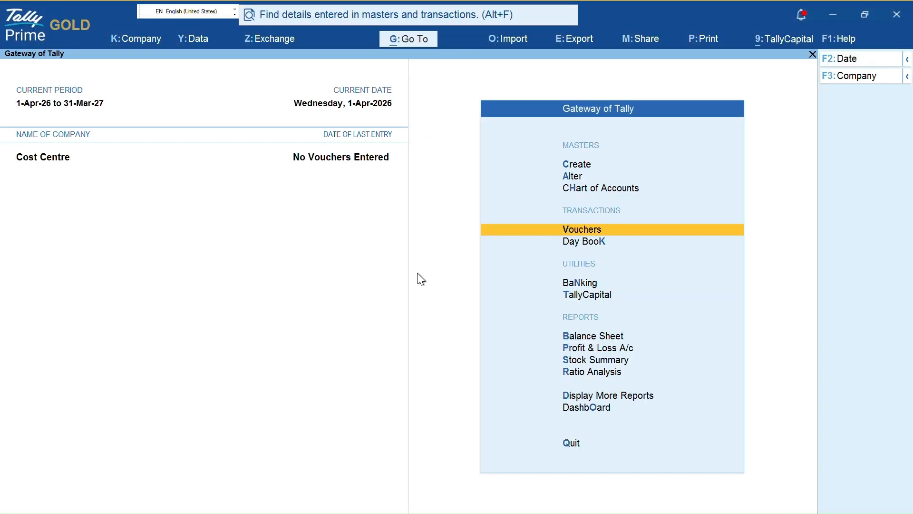
pyautogui.press('v')
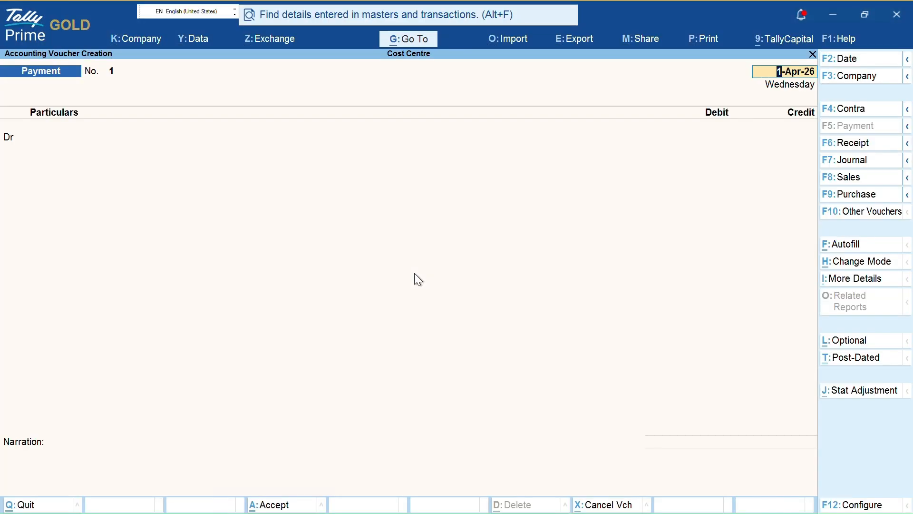
pyautogui.press('Escape')
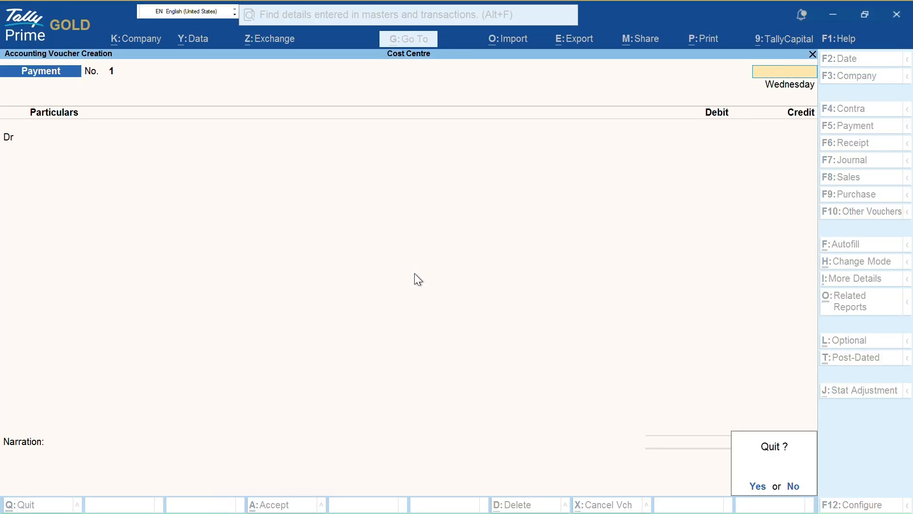
pyautogui.press('y')
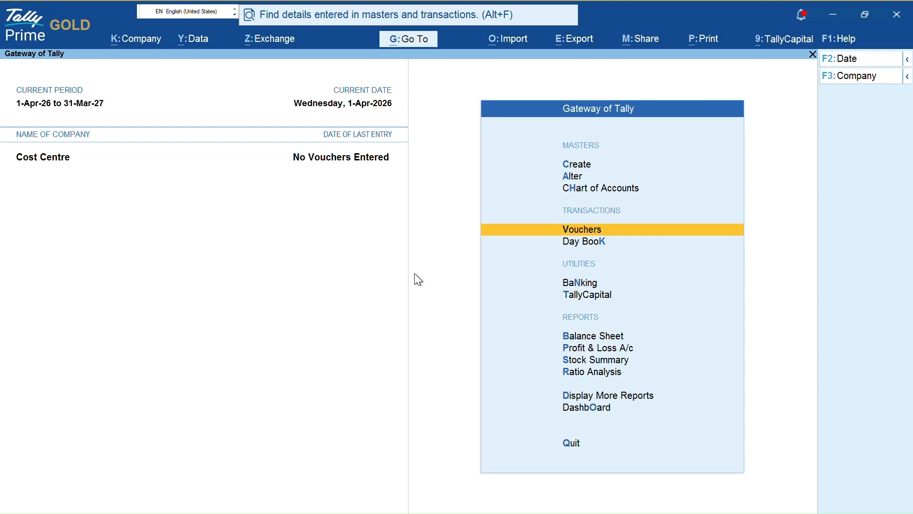
pyautogui.press('Return')
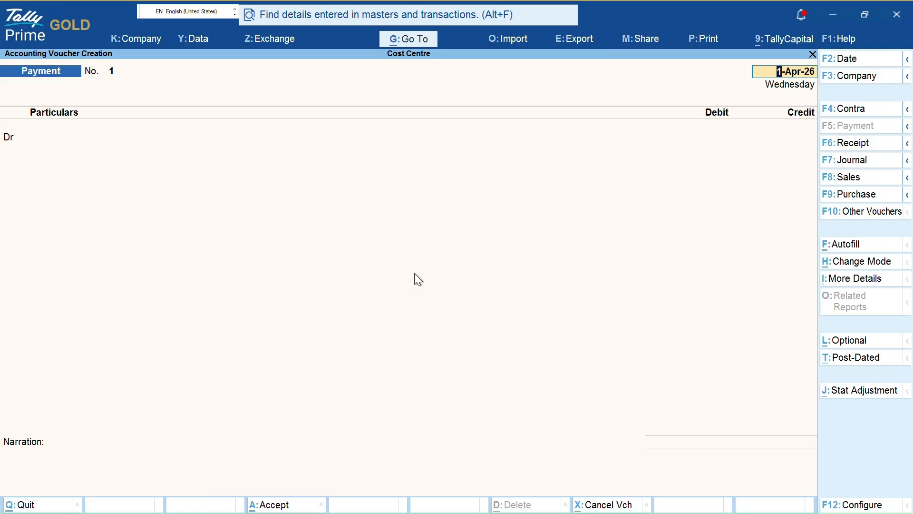
pyautogui.press('F11')
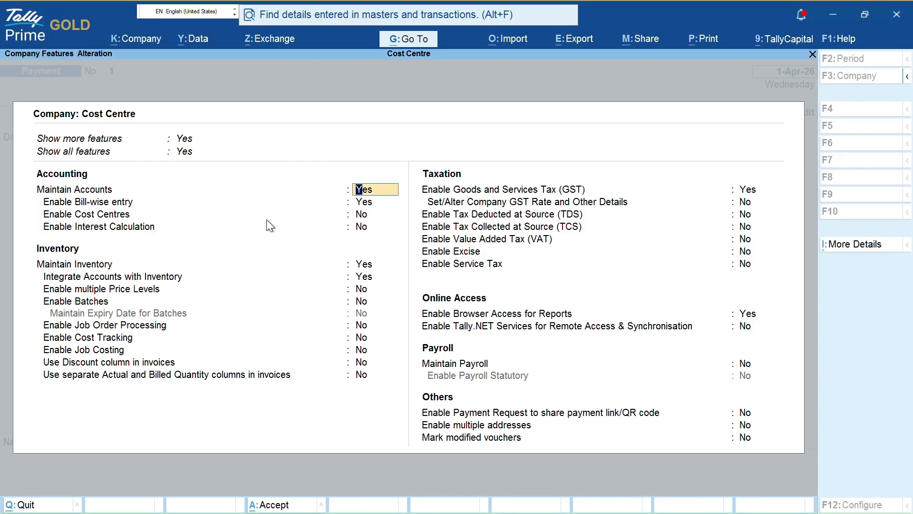
# - Set Enable Cost Centres to Yes, save, and reopen the voucher as a Receipt
pyautogui.press('Down')
pyautogui.press('Down')
pyautogui.write('y')
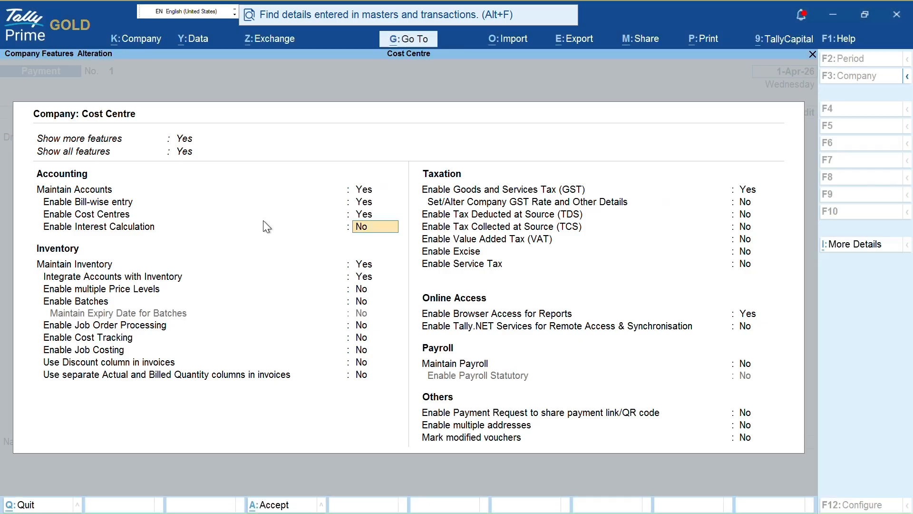
pyautogui.hotkey('ctrl', 'a')
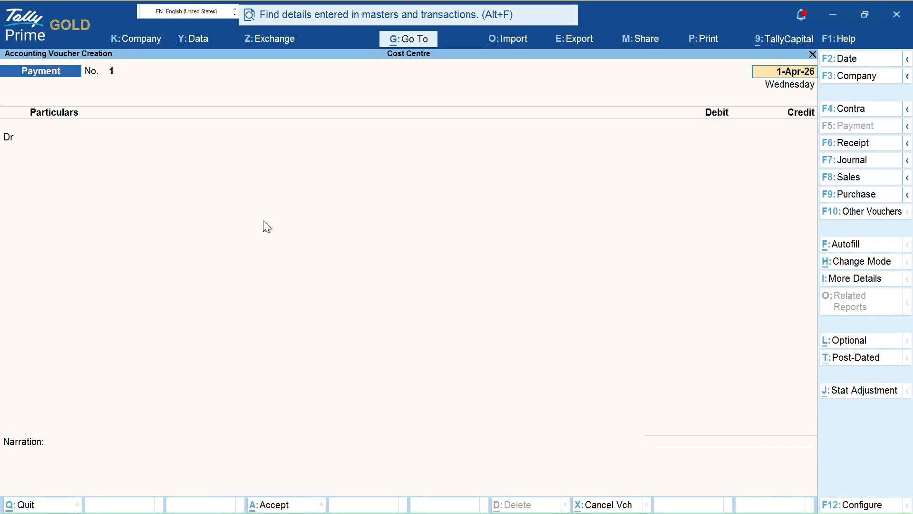
pyautogui.press('Escape')
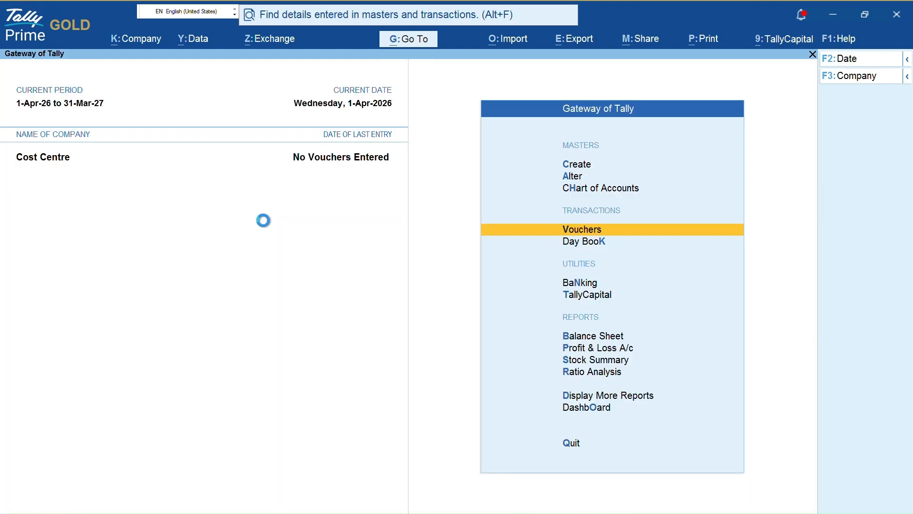
pyautogui.press('Return')
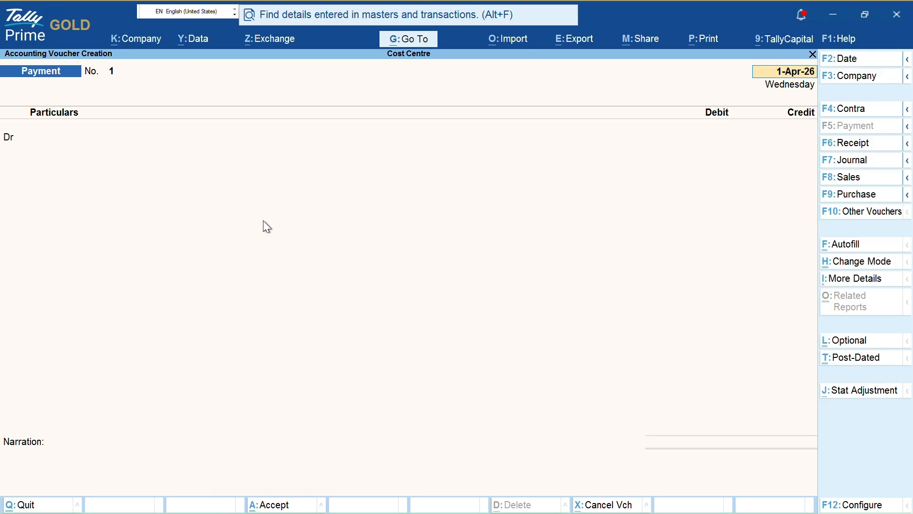
pyautogui.press('F6')
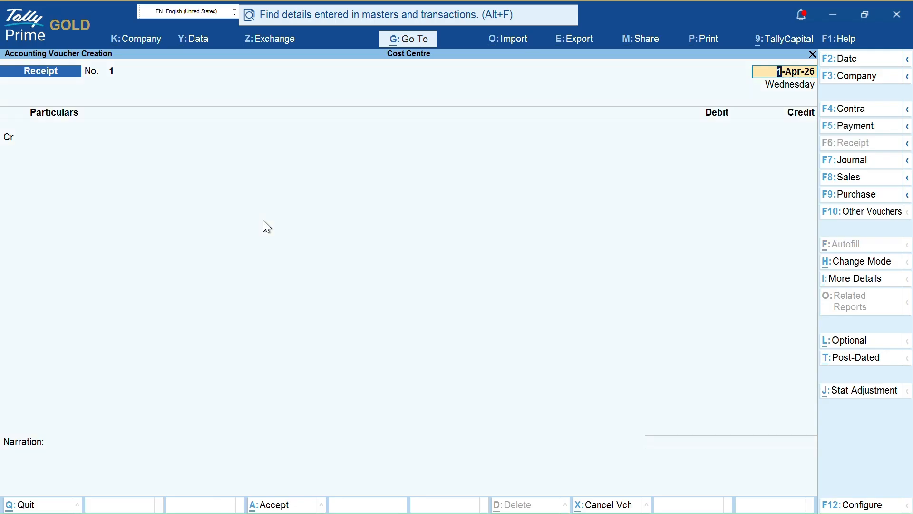
# - From the receipt's credit line, start a new ledger named RENT
pyautogui.press('Return')
pyautogui.press('Return')
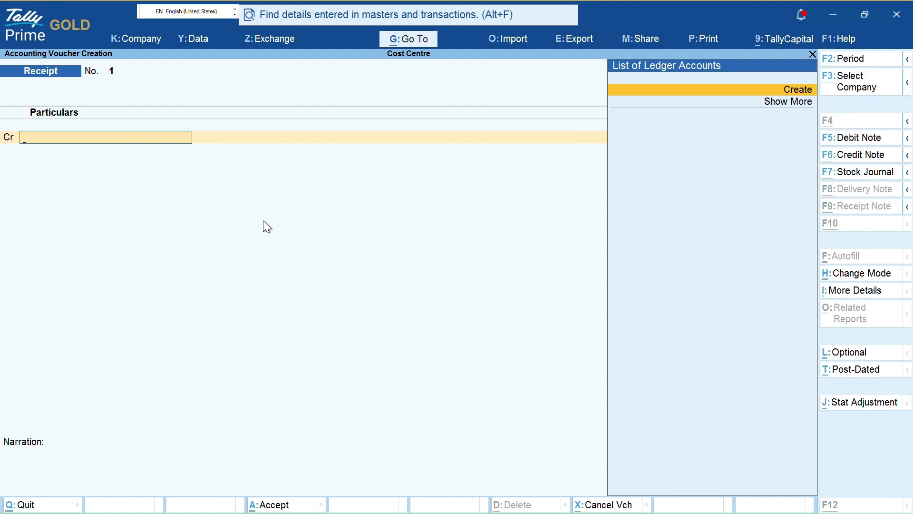
pyautogui.write('RENT')
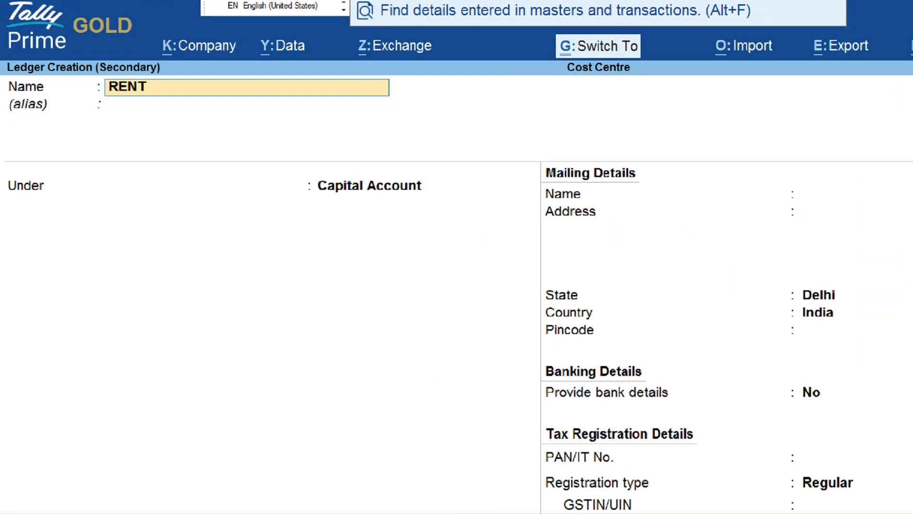
pyautogui.moveTo(94, 85)
pyautogui.mouseDown()
pyautogui.moveTo(143, 134)
pyautogui.moveTo(185, 88)
pyautogui.mouseUp()
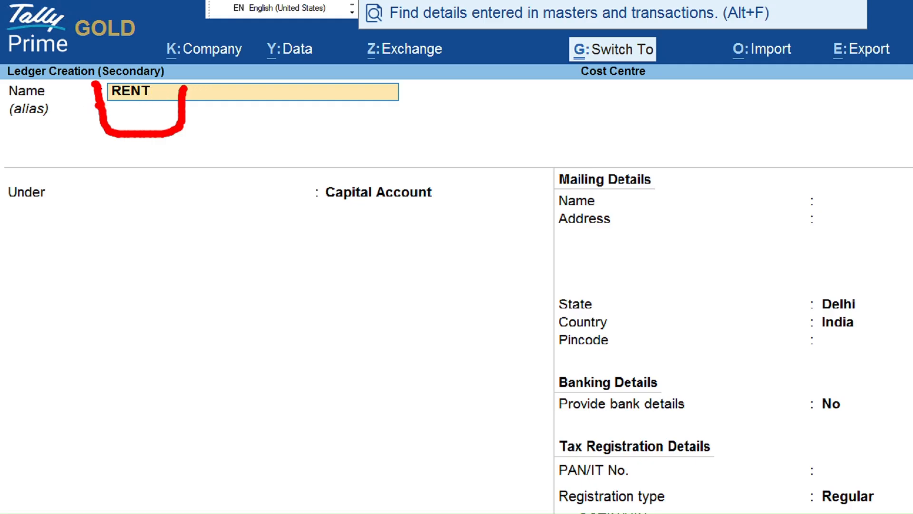
pyautogui.moveTo(102, 108); pyautogui.dragTo(179, 114)
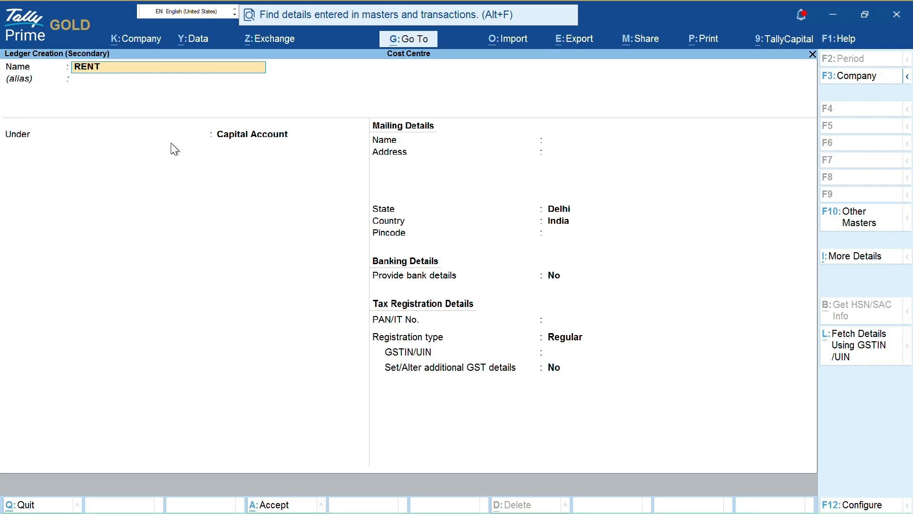
# - Correct the new ledger's name to Rent
pyautogui.press('ctrl')
pyautogui.write('RE')
pyautogui.press('BackSpace')
pyautogui.press('BackSpace')
pyautogui.press('BackSpace')
pyautogui.press('BackSpace')
pyautogui.press('BackSpace')
pyautogui.press('BackSpace')
pyautogui.write('Rent')
pyautogui.write(' a')
pyautogui.press('BackSpace')
pyautogui.write('Rent')
pyautogui.press('ctrl')
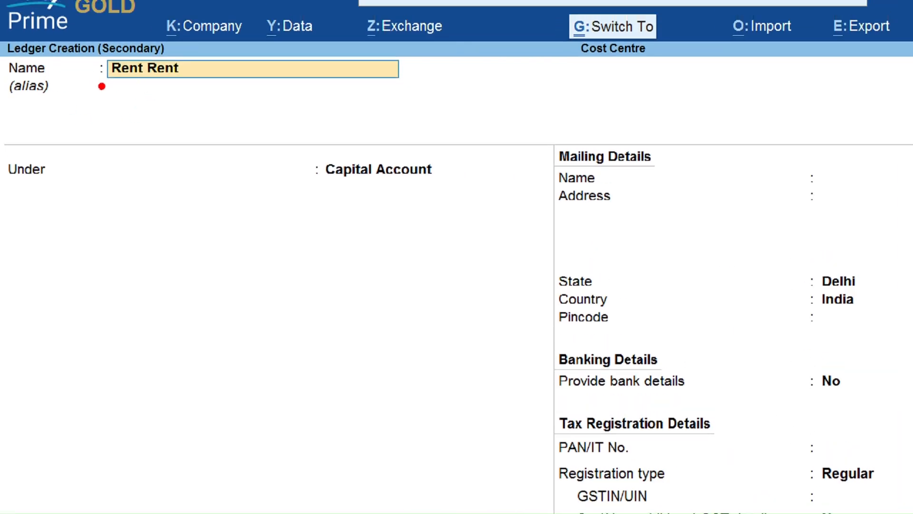
pyautogui.moveTo(97, 85); pyautogui.dragTo(170, 83)
pyautogui.moveTo(231, 76); pyautogui.dragTo(299, 84)
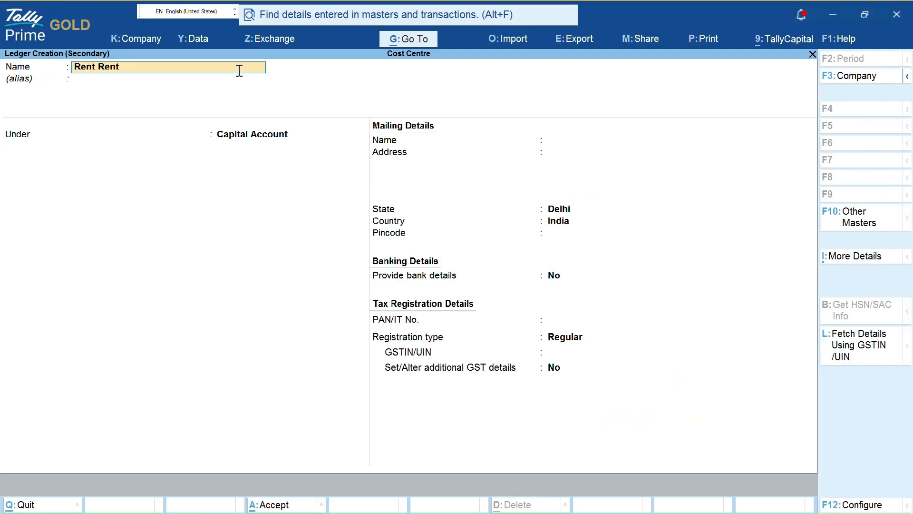
pyautogui.press('BackSpace')
pyautogui.press('BackSpace')
pyautogui.press('BackSpace')
pyautogui.press('BackSpace')
pyautogui.hotkey('ctrl', '1')
pyautogui.click(11, 106)
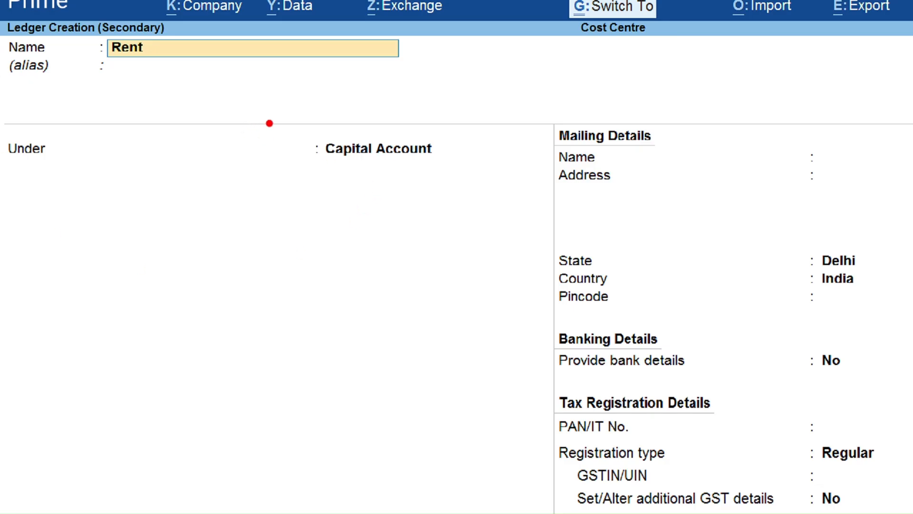
pyautogui.moveTo(301, 129)
pyautogui.mouseDown()
pyautogui.moveTo(490, 145)
pyautogui.moveTo(388, 128)
pyautogui.mouseUp()
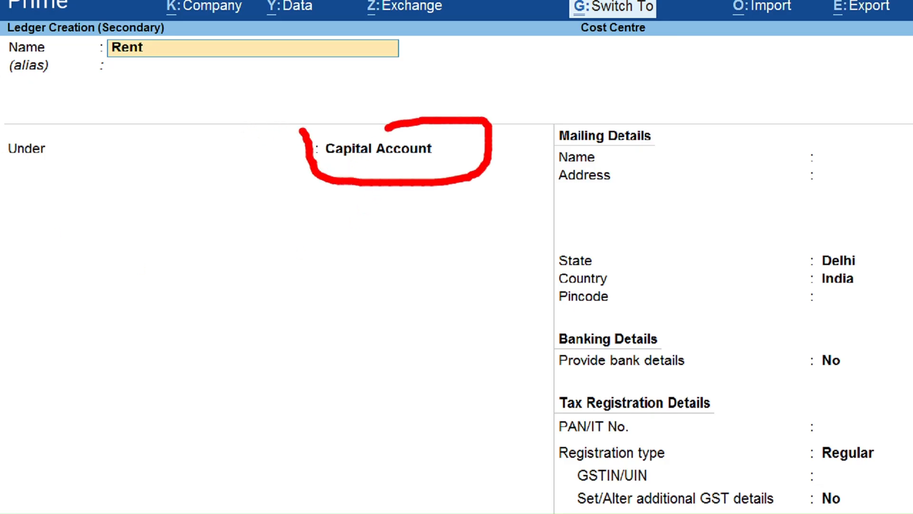
pyautogui.moveTo(315, 162); pyautogui.dragTo(400, 164)
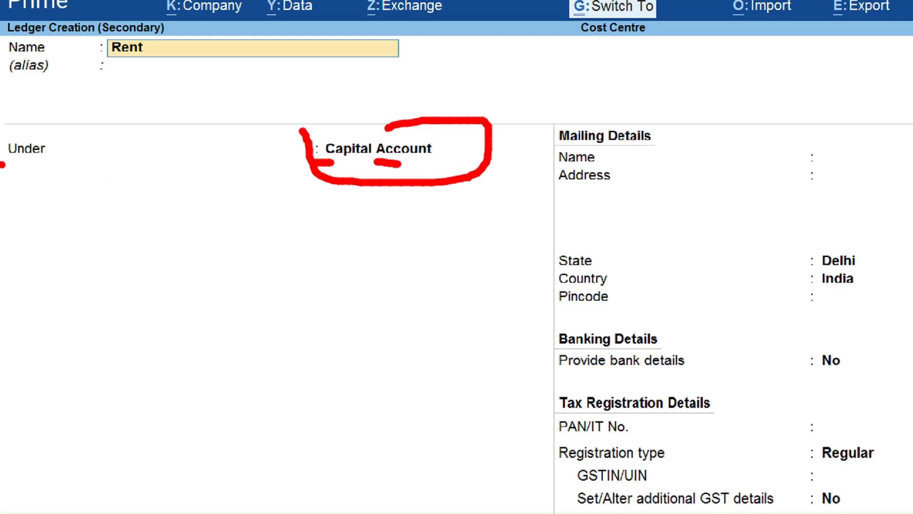
pyautogui.moveTo(2, 164); pyautogui.dragTo(87, 168)
pyautogui.moveTo(547, 190); pyautogui.dragTo(620, 200)
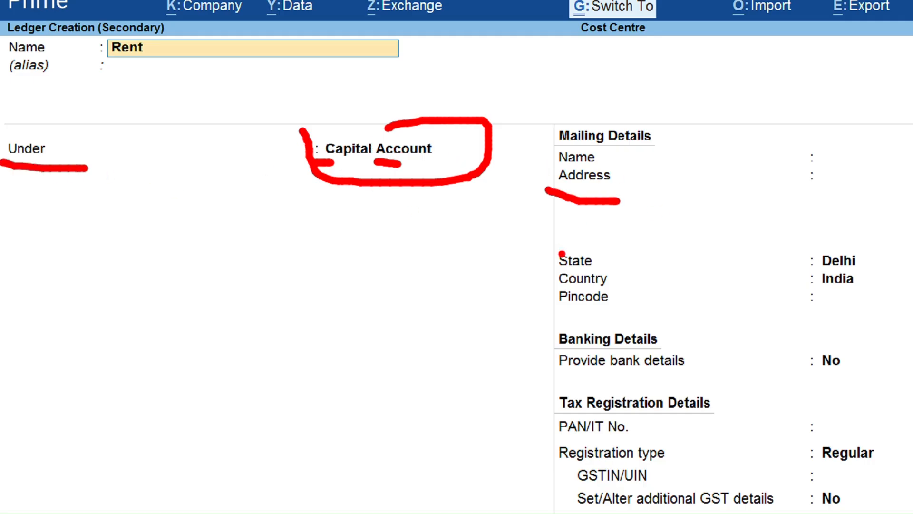
pyautogui.moveTo(547, 314); pyautogui.dragTo(617, 318)
pyautogui.moveTo(555, 383); pyautogui.dragTo(696, 382)
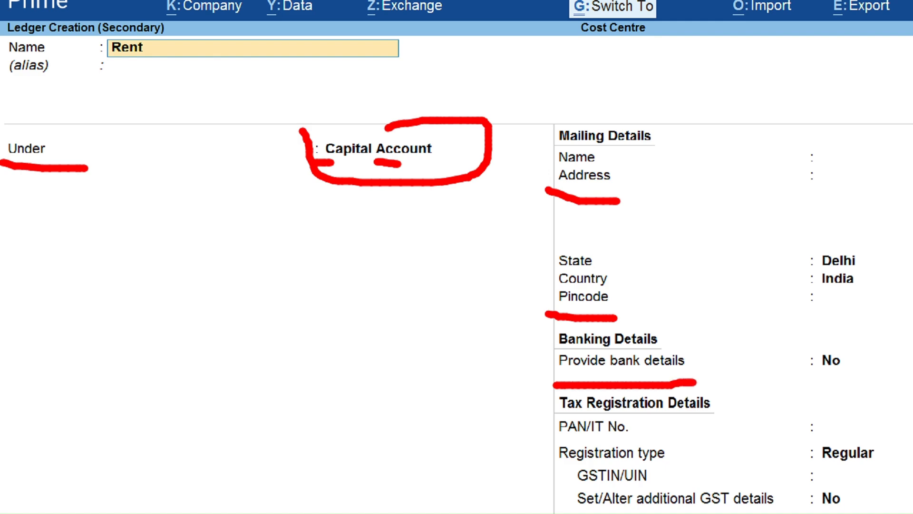
pyautogui.moveTo(548, 435); pyautogui.dragTo(630, 438)
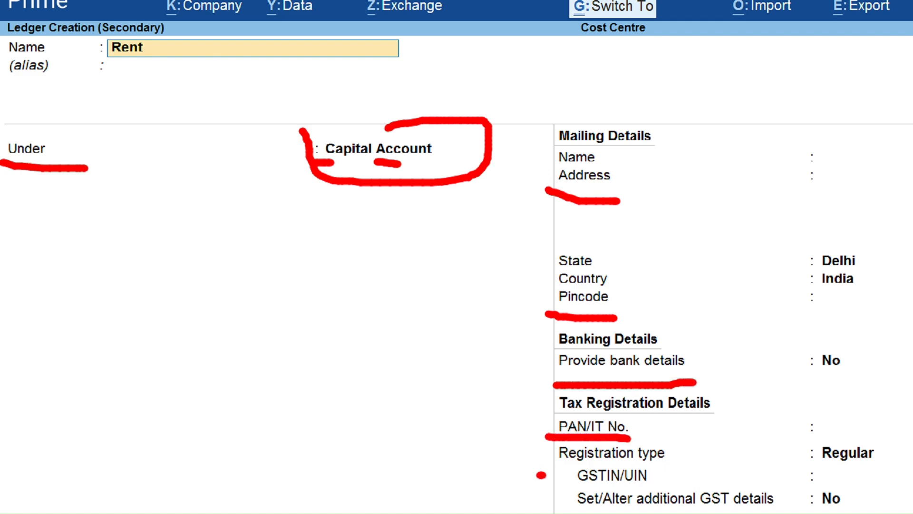
pyautogui.moveTo(541, 474); pyautogui.dragTo(618, 466)
pyautogui.press('Escape')
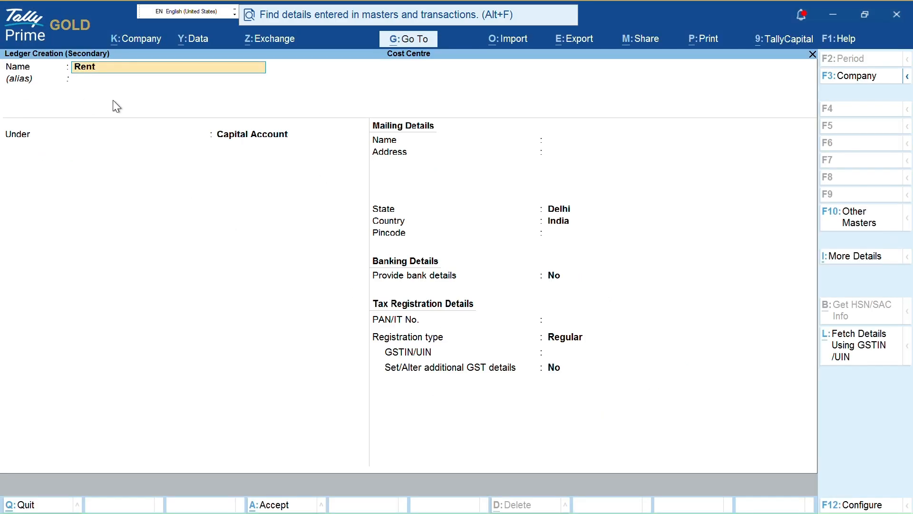
pyautogui.press('Return')
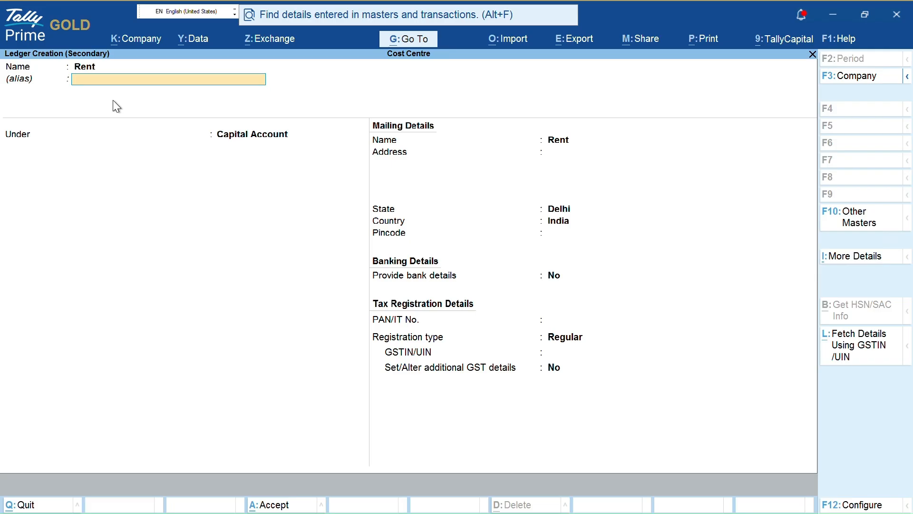
# - Place Rent under Indirect Expenses with GST applicability Not Applicable and finish the ledger
pyautogui.press('Return')
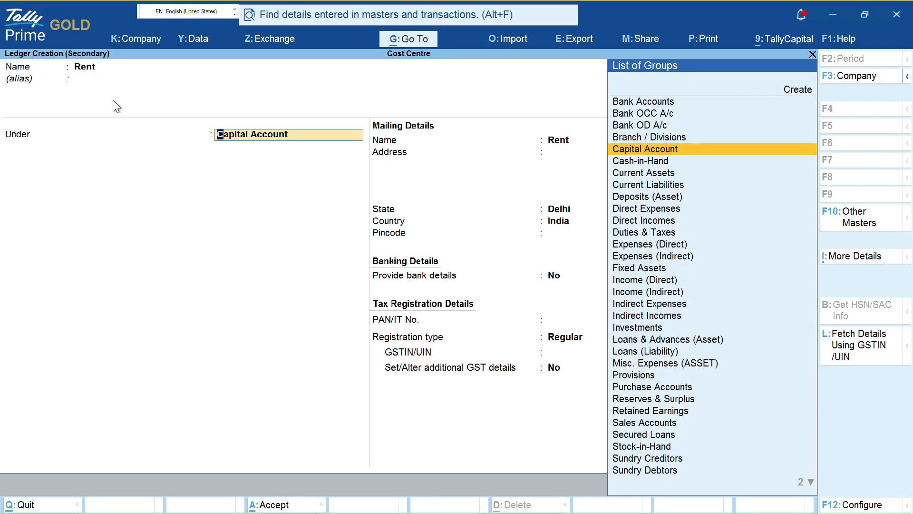
pyautogui.write('Indir')
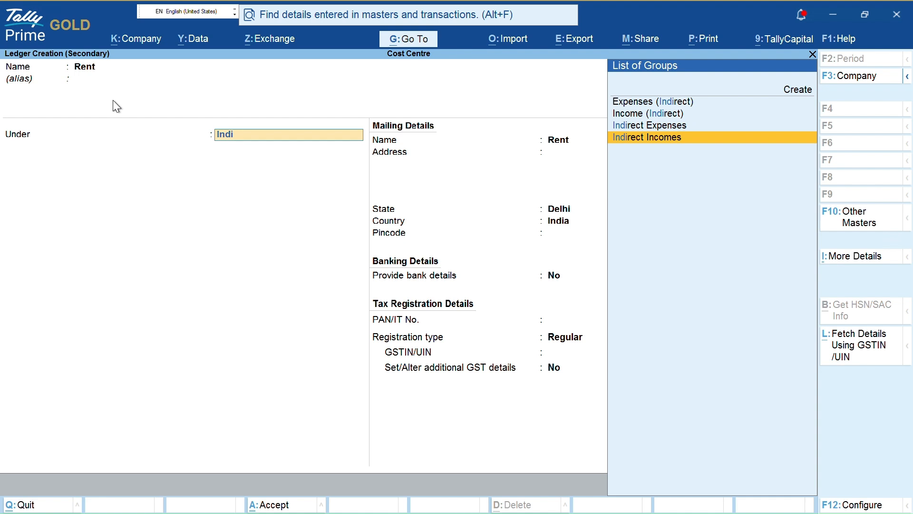
pyautogui.press('Up')
pyautogui.press('Return')
pyautogui.press('Return')
pyautogui.press('Return')
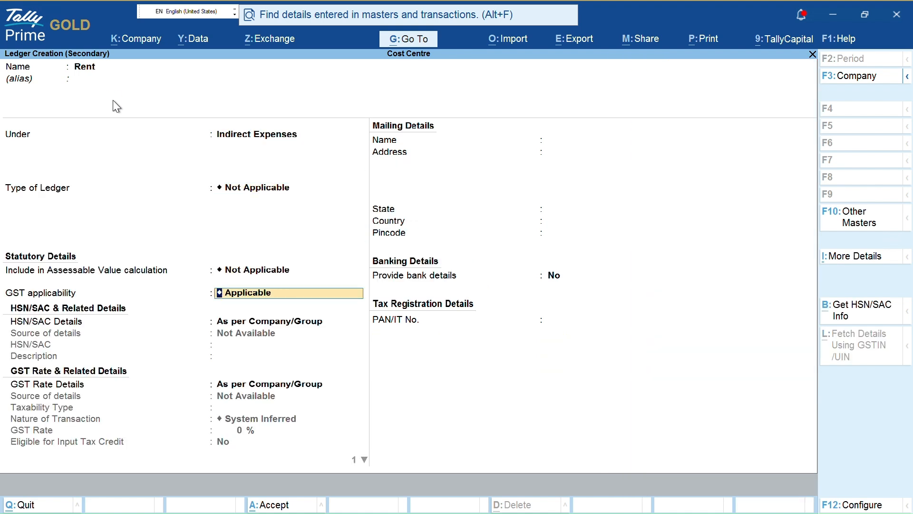
pyautogui.press('BackSpace')
pyautogui.press('Return')
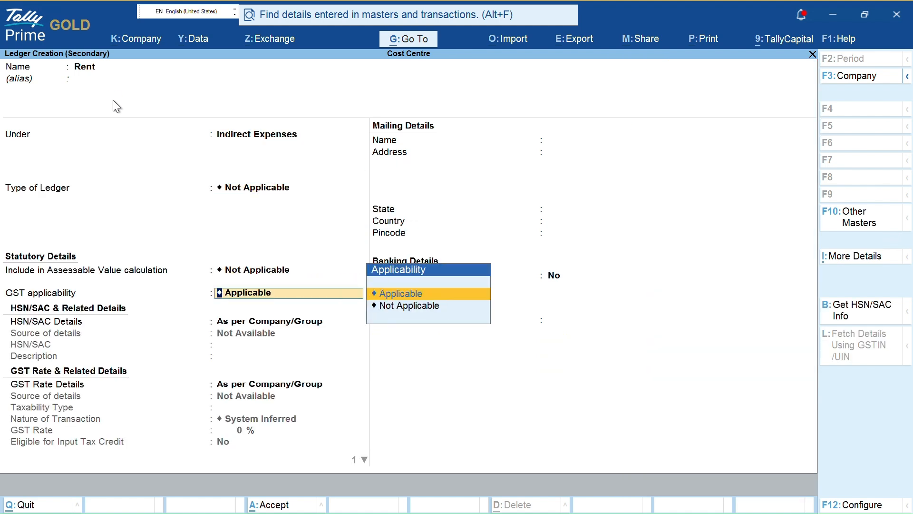
pyautogui.write('Not')
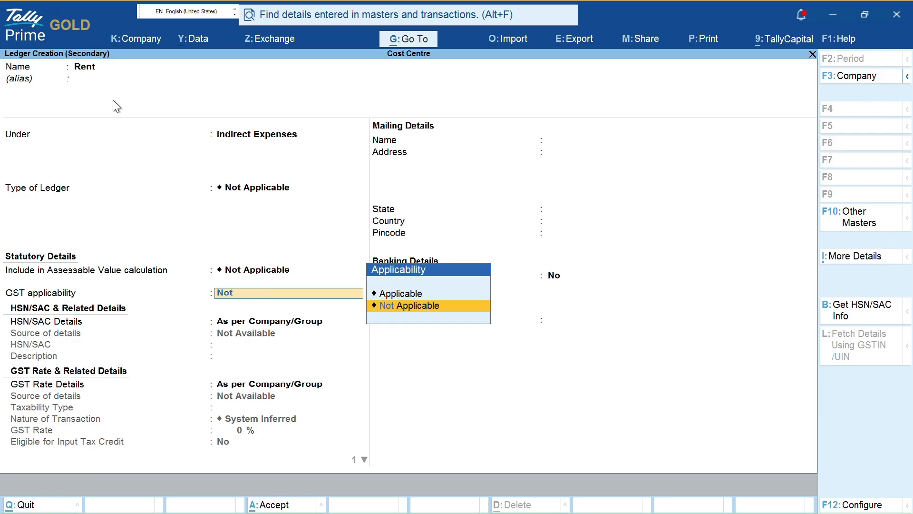
pyautogui.press('Return')
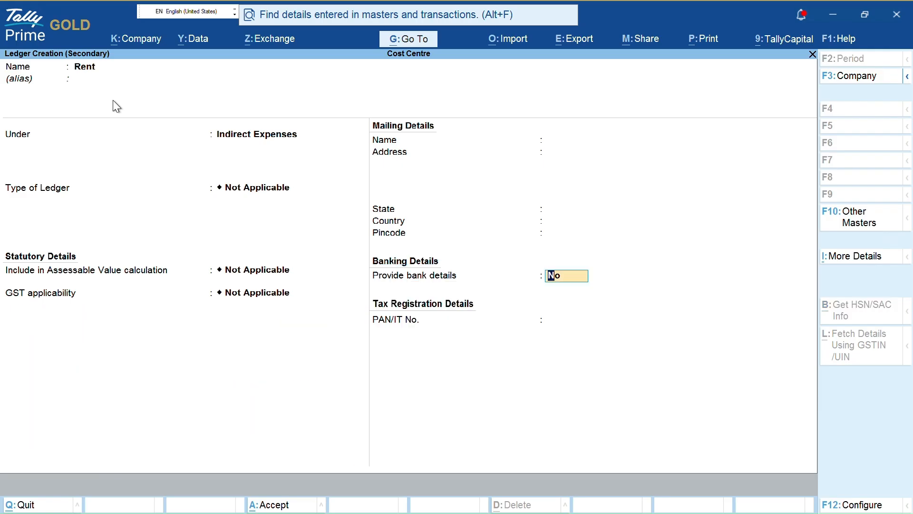
pyautogui.press('Return')
pyautogui.press('Return')
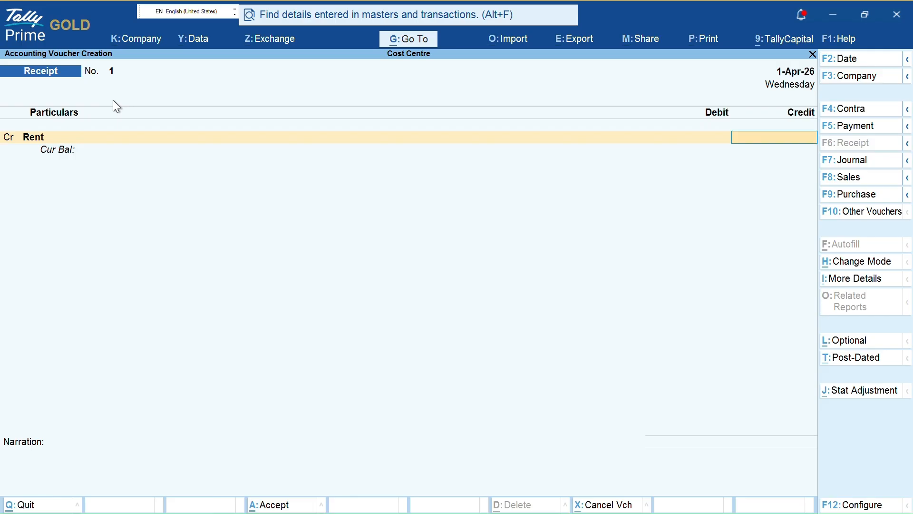
# - Credit Rent with 5,00,000 and open its cost centre allocation window
pyautogui.write('5,00,')
pyautogui.write('00000')
pyautogui.press('Return')
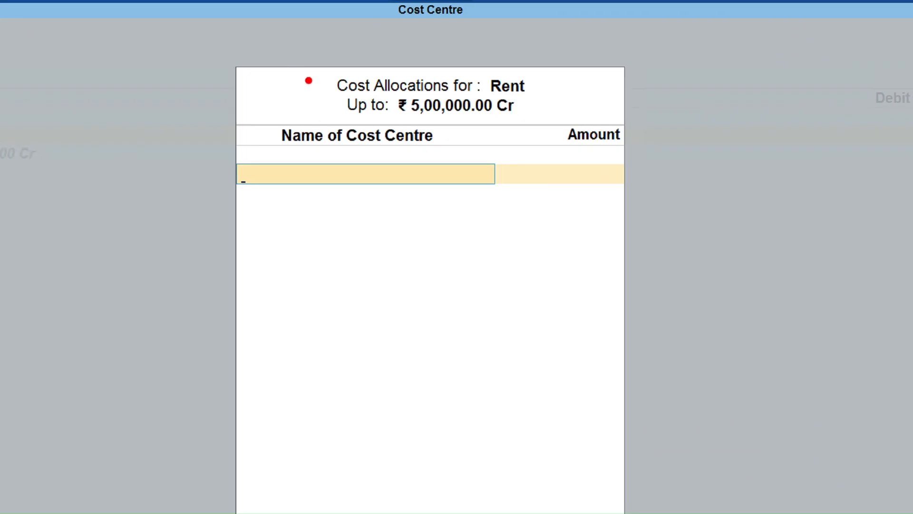
pyautogui.moveTo(312, 80); pyautogui.dragTo(340, 96)
pyautogui.moveTo(500, 96); pyautogui.dragTo(538, 96)
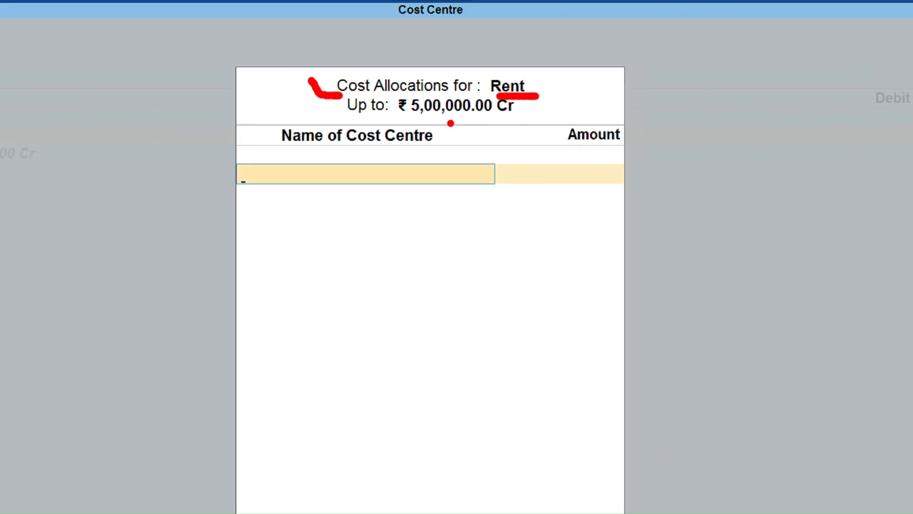
pyautogui.moveTo(405, 115); pyautogui.dragTo(499, 119)
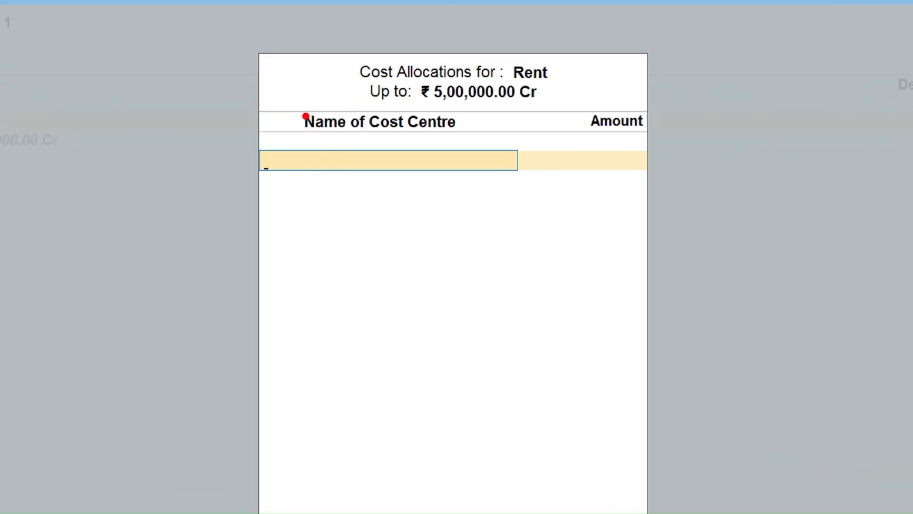
pyautogui.moveTo(297, 102)
pyautogui.mouseDown()
pyautogui.moveTo(304, 145)
pyautogui.moveTo(469, 146)
pyautogui.moveTo(466, 119)
pyautogui.mouseUp()
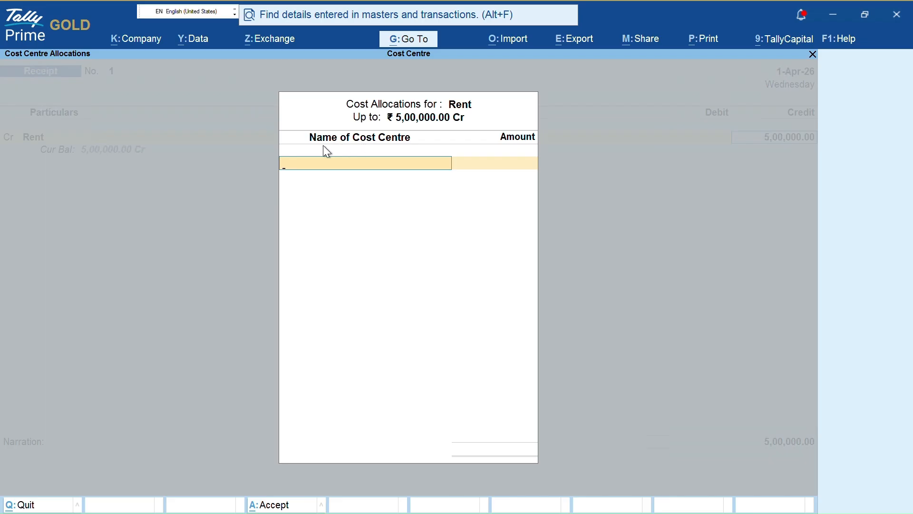
# - Create cost centres Shop 1 and Shop 2, allocating them 1,00,000 and 1,50,000
pyautogui.press('Return')
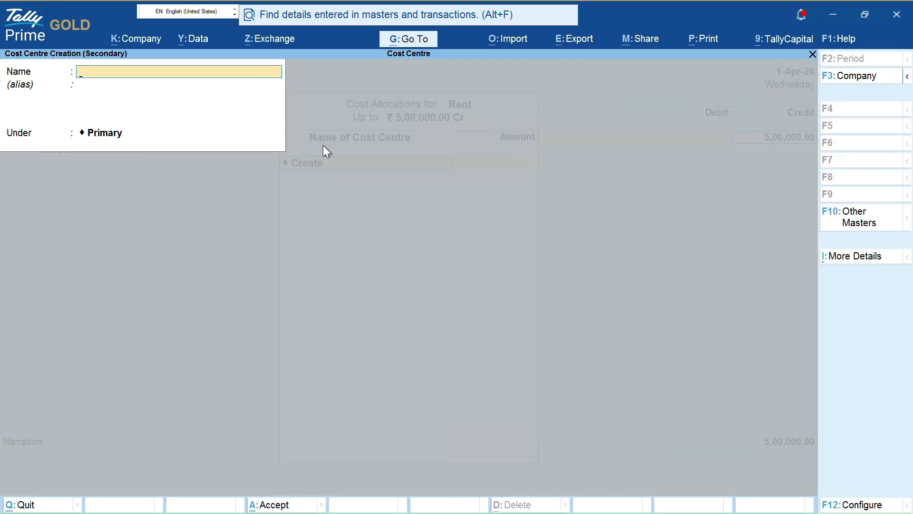
pyautogui.write('Shop 1')
pyautogui.press('Return')
pyautogui.hotkey('ctrl', 'a')
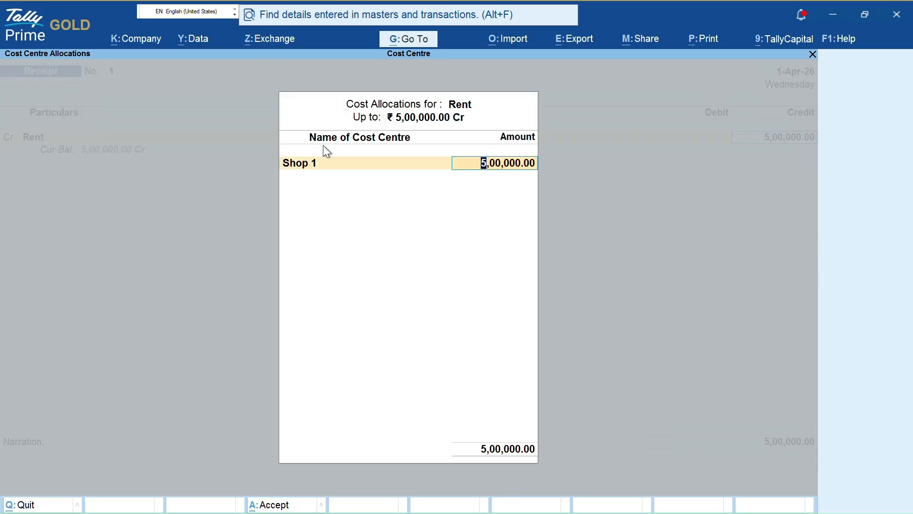
pyautogui.write('100000')
pyautogui.press('Return')
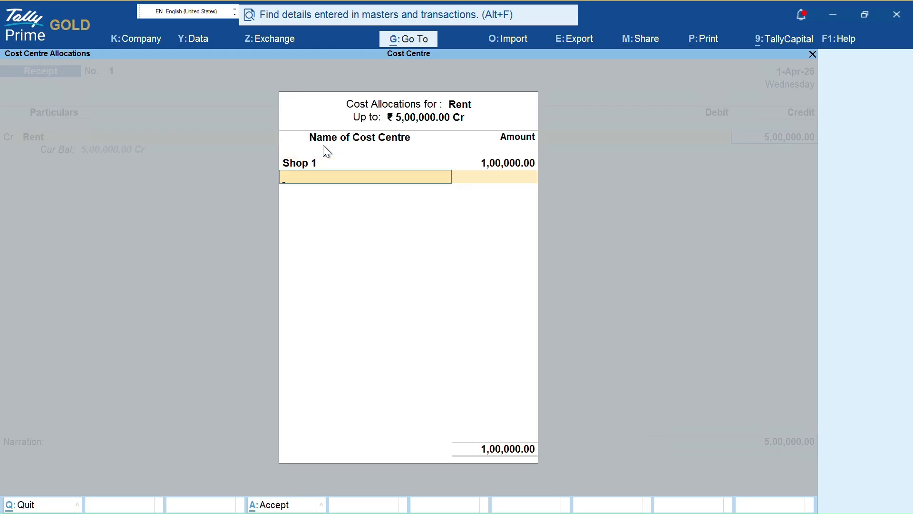
pyautogui.hotkey('alt', 'c')
pyautogui.write('Shop')
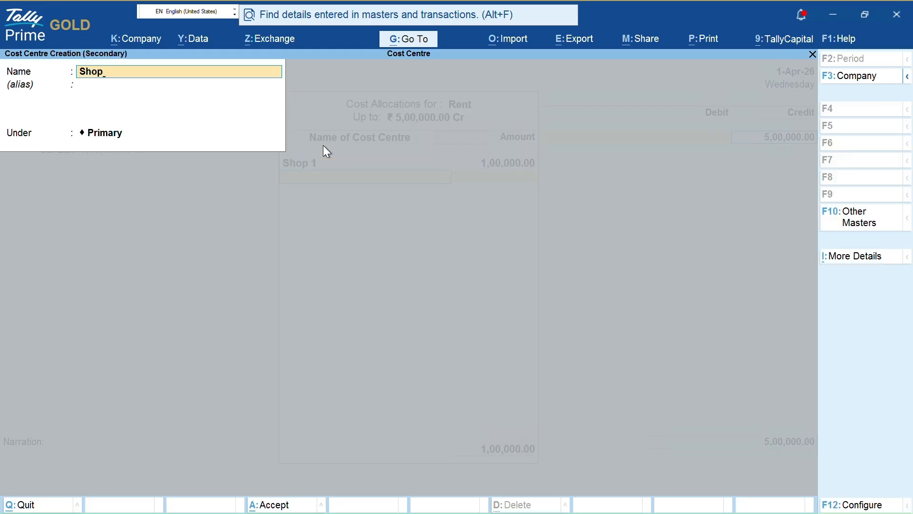
pyautogui.write(' 2')
pyautogui.press('Return')
pyautogui.hotkey('ctrl', 'a')
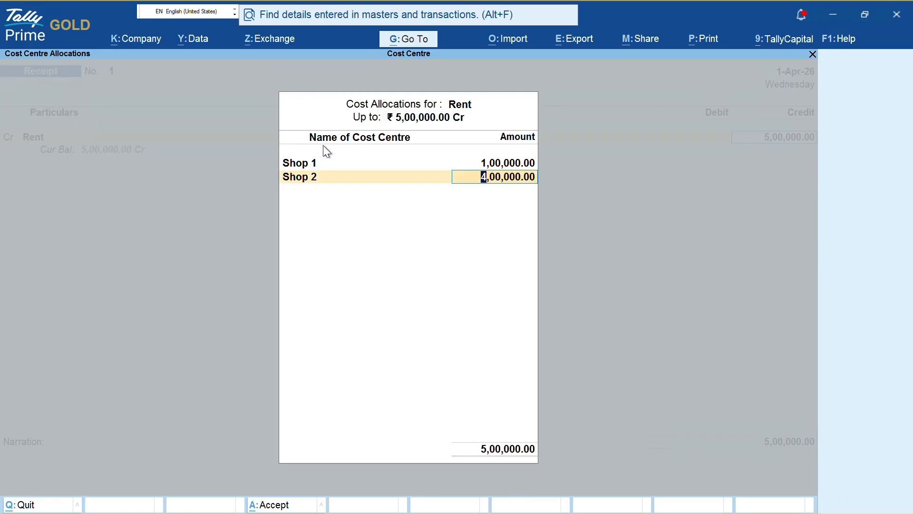
pyautogui.write('1,50,0')
pyautogui.write('00')
pyautogui.press('Return')
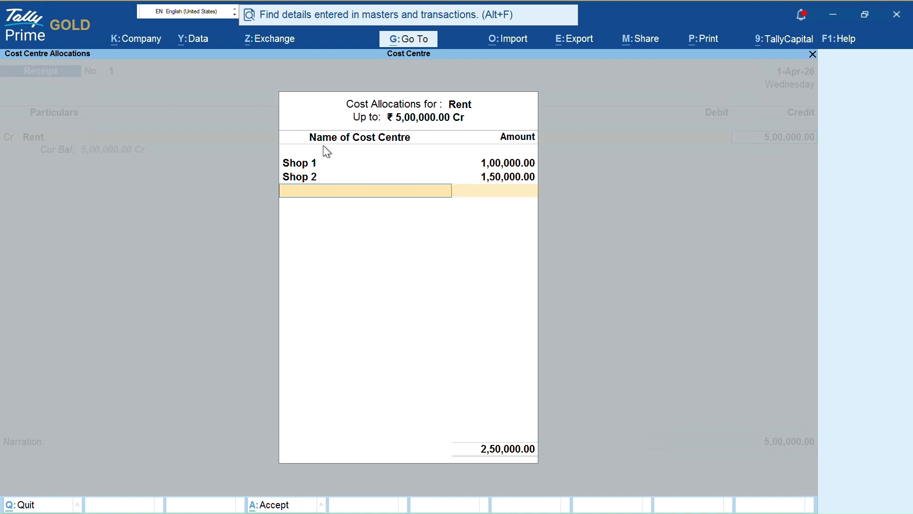
# - Create Shop 3 with 1,50,000 and Shop 4 with the remaining 1,00,000
pyautogui.hotkey('alt', 'c')
pyautogui.write('Shop')
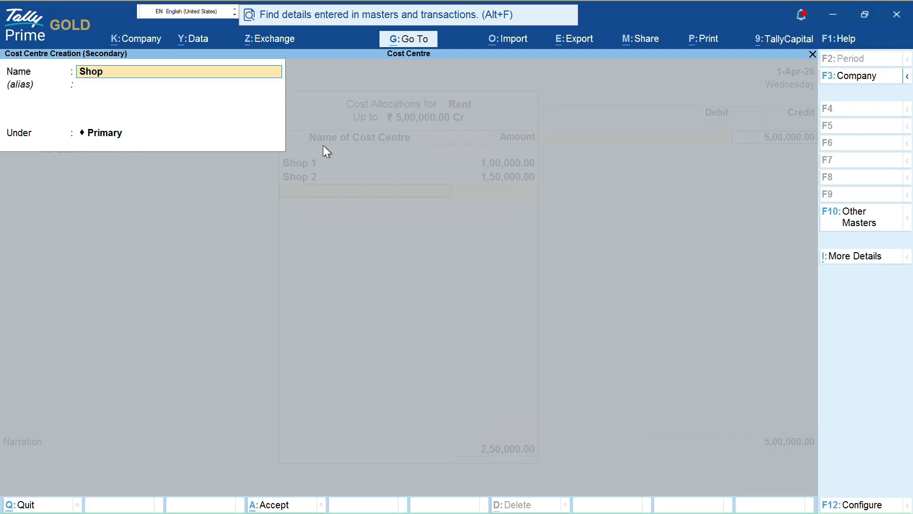
pyautogui.write(' 3')
pyautogui.press('Return')
pyautogui.hotkey('ctrl', 'a')
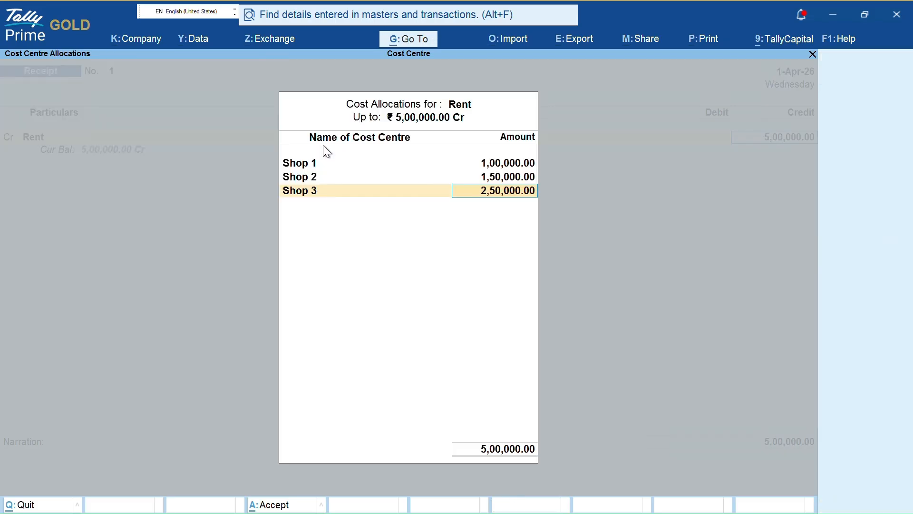
pyautogui.write('1')
pyautogui.write('1500')
pyautogui.write('00')
pyautogui.press('Return')
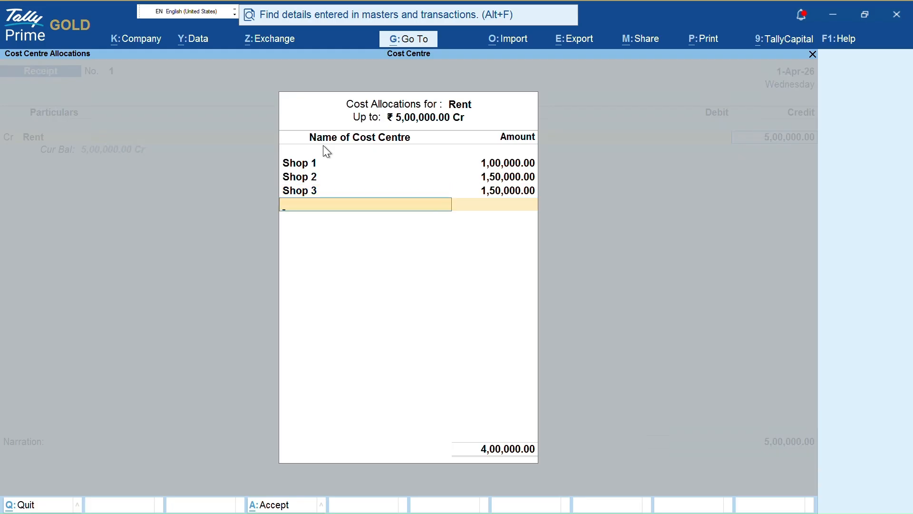
pyautogui.hotkey('alt', 'c')
pyautogui.write('Shop ')
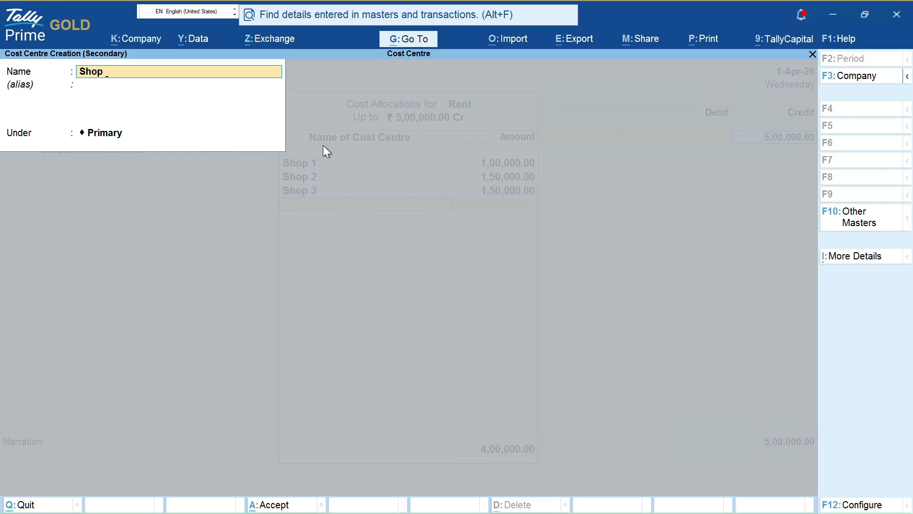
pyautogui.write('4')
pyautogui.press('Return')
pyautogui.hotkey('ctrl', 'a')
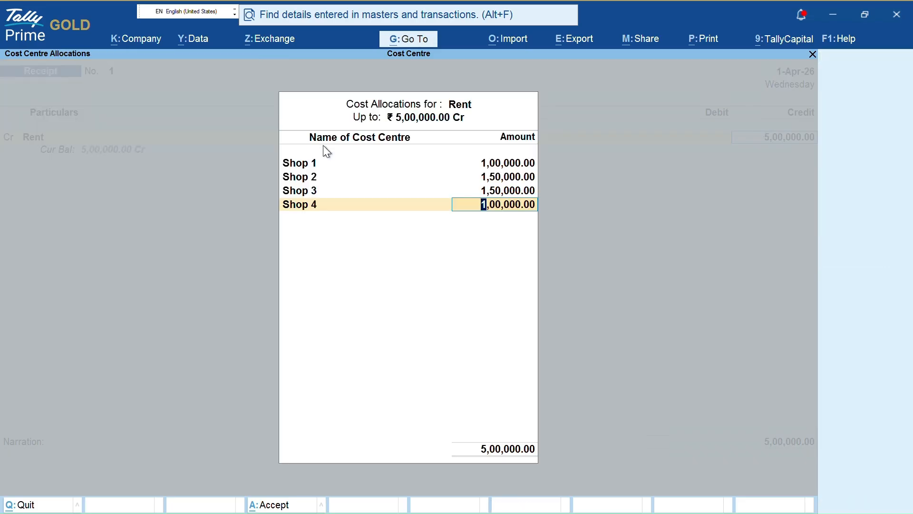
pyautogui.press('Return')
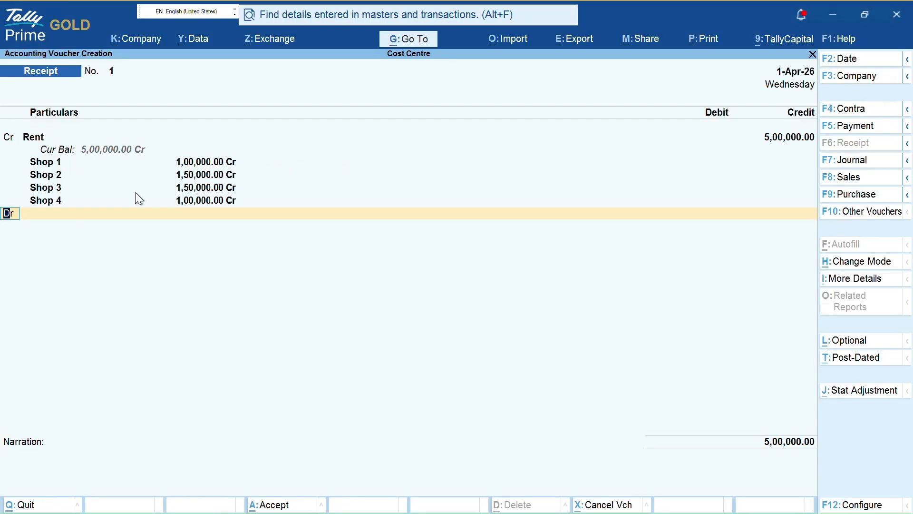
# - On the debit line, create a new ledger named PNB
pyautogui.press('Return')
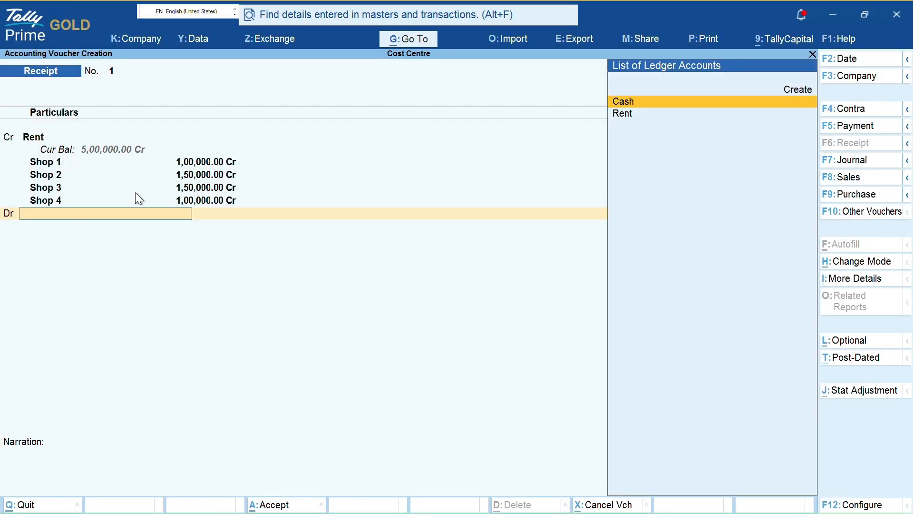
pyautogui.hotkey('alt', 'c')
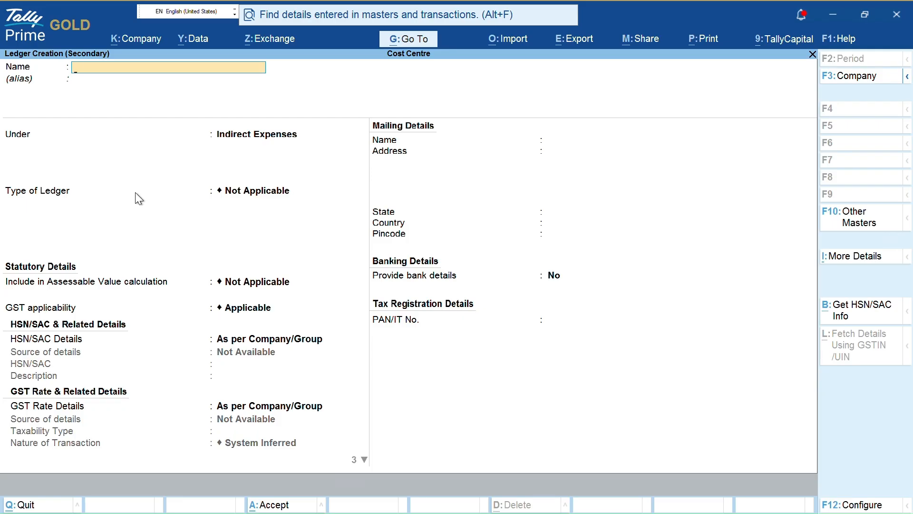
pyautogui.write('Pa')
pyautogui.press('BackSpace')
pyautogui.press('BackSpace')
pyautogui.write('PNB')
pyautogui.press('Return')
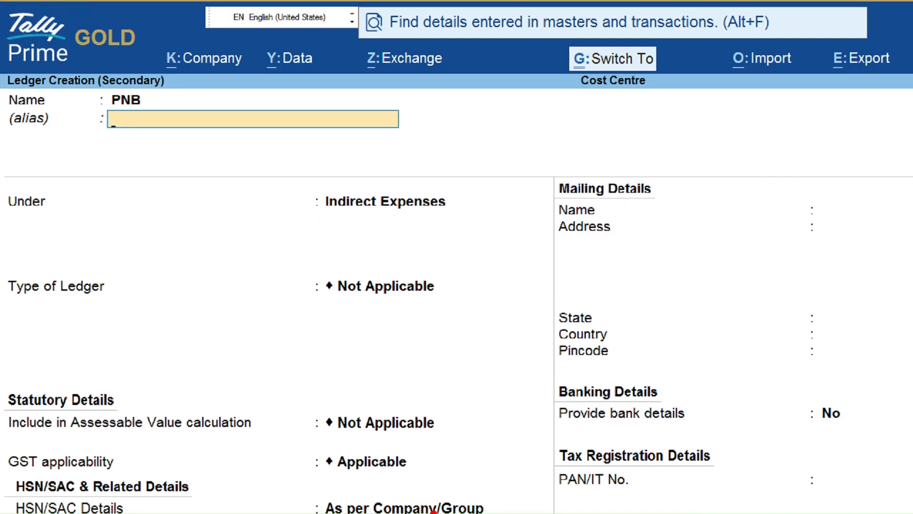
# - Put PNB under Bank Accounts, leave the bank details empty, and accept it
pyautogui.moveTo(355, 366); pyautogui.dragTo(405, 475)
pyautogui.press('Return')
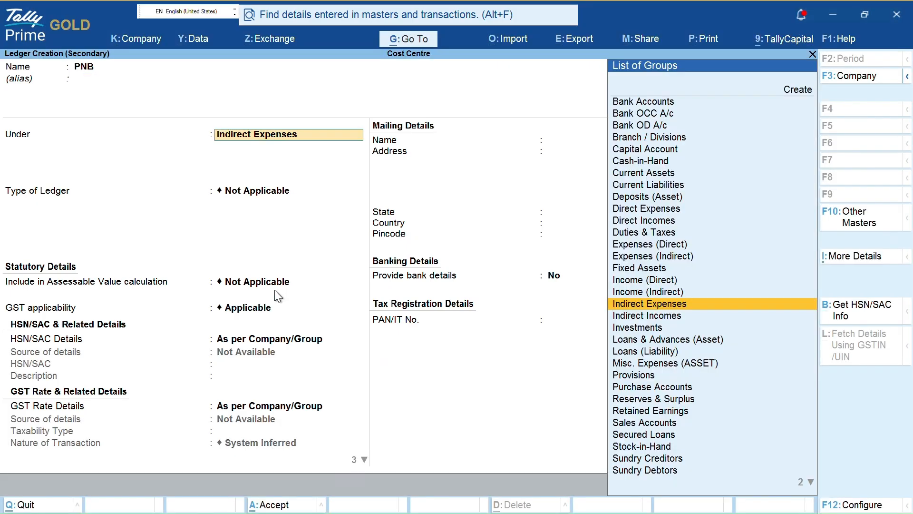
pyautogui.write('BANK')
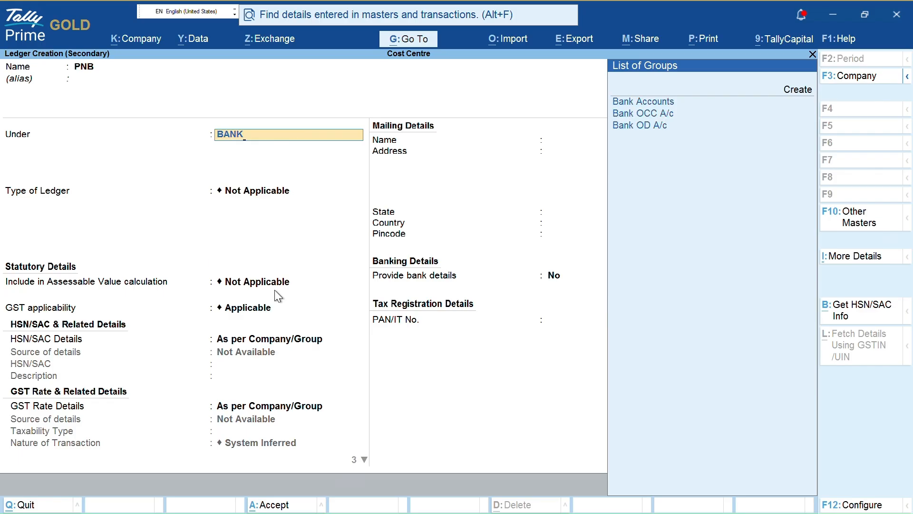
pyautogui.press('Return')
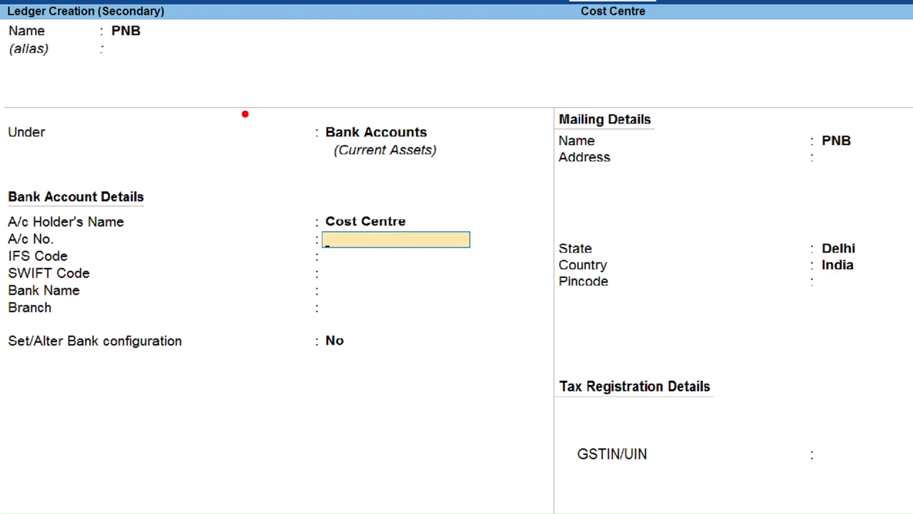
pyautogui.moveTo(299, 327)
pyautogui.mouseDown()
pyautogui.moveTo(298, 352)
pyautogui.moveTo(368, 341)
pyautogui.mouseUp()
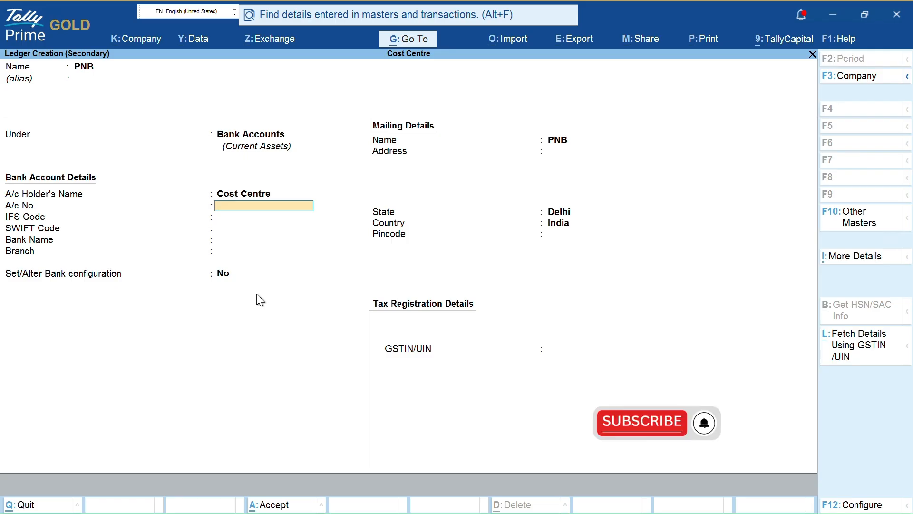
pyautogui.press('Return')
pyautogui.press('Return')
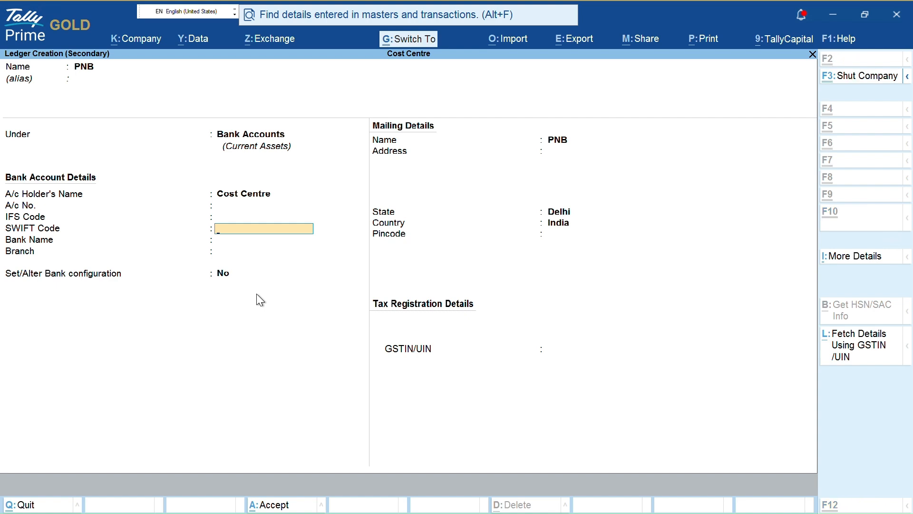
pyautogui.hotkey('ctrl', 'a')
# - Record PNB's 5,00,000 as a UPI transaction, leaving UPI ID and instrument number blank
pyautogui.press('Return')
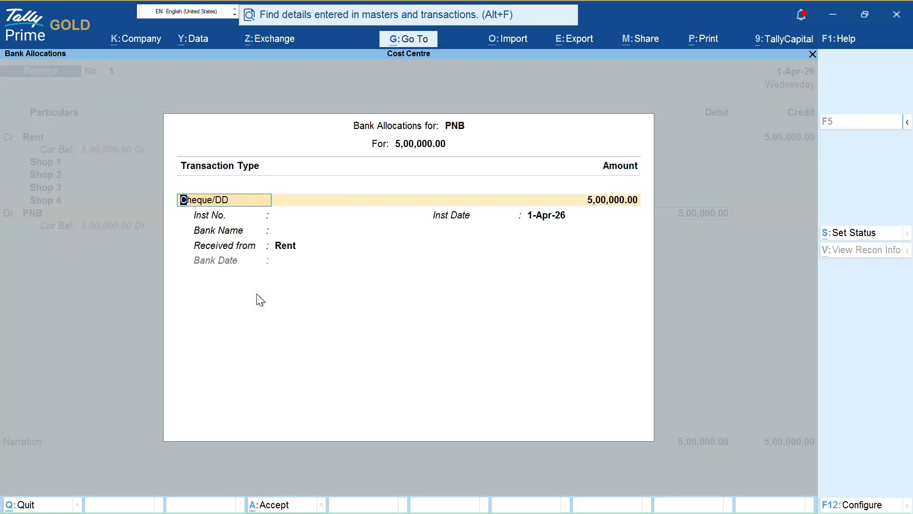
pyautogui.press('Return')
pyautogui.press('Return')
pyautogui.press('Return')
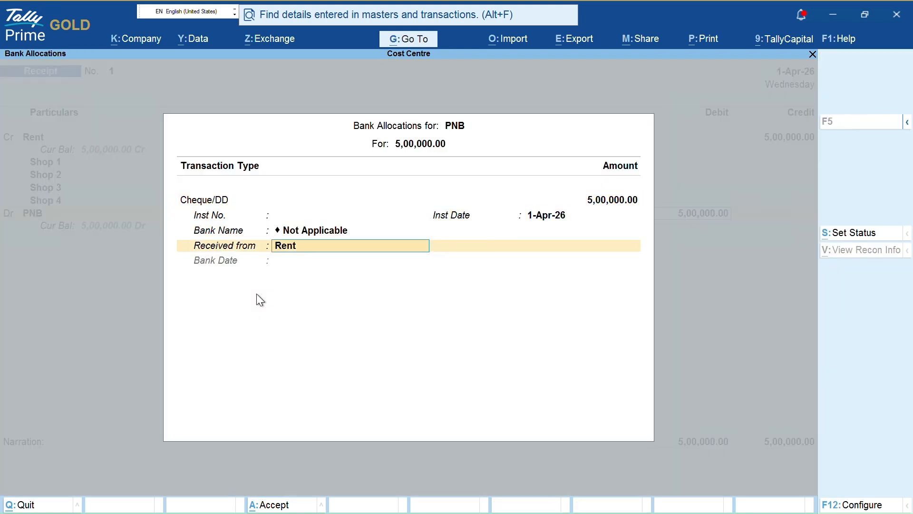
pyautogui.press('BackSpace')
pyautogui.press('BackSpace')
pyautogui.press('BackSpace')
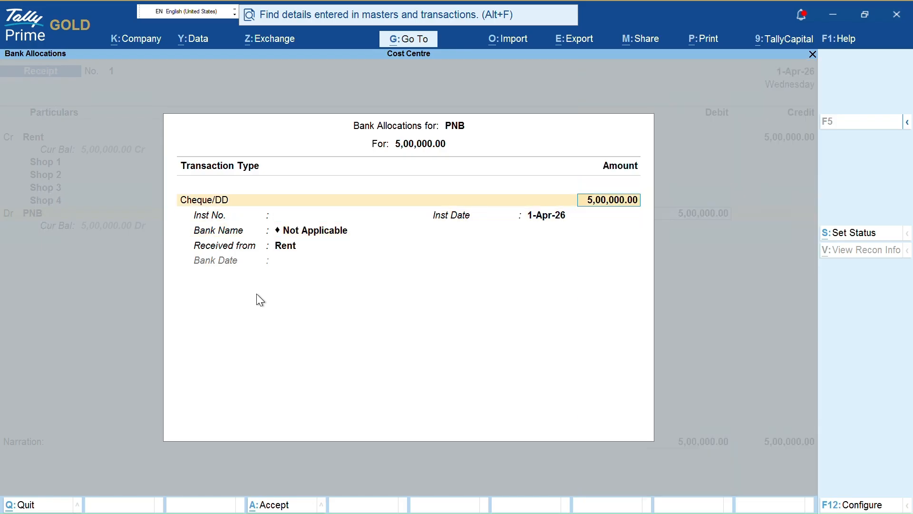
pyautogui.press('Up')
pyautogui.press('Return')
pyautogui.press('Down')
pyautogui.press('Down')
pyautogui.press('Down')
pyautogui.press('Down')
pyautogui.press('Down')
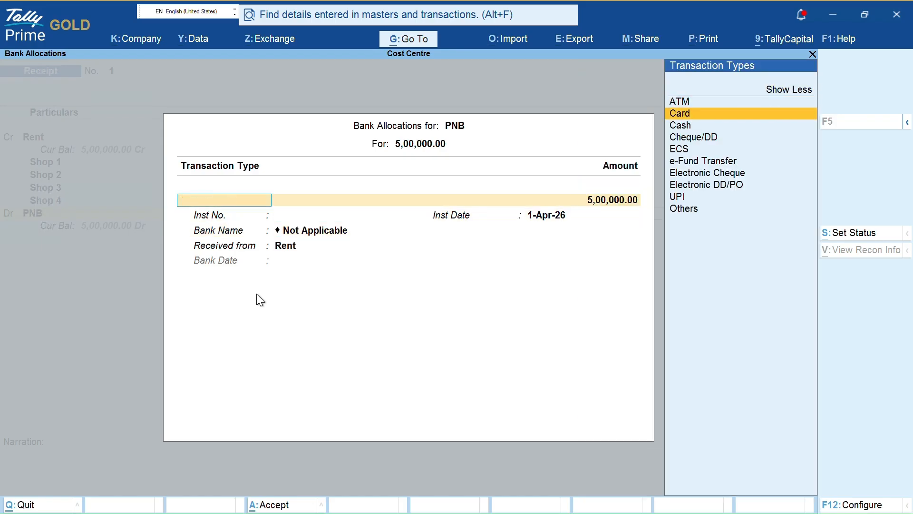
pyautogui.press('Down')
pyautogui.press('Down')
pyautogui.press('Down')
pyautogui.press('Down')
pyautogui.press('Return')
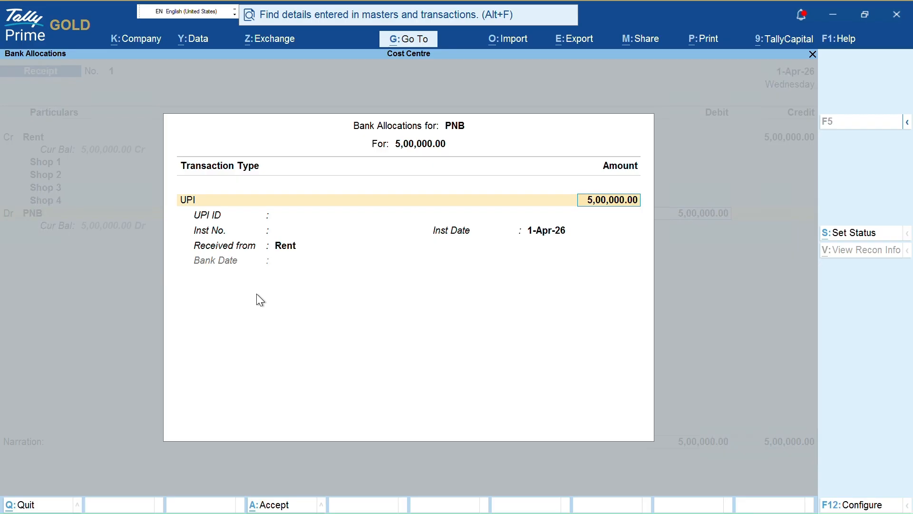
pyautogui.press('Return')
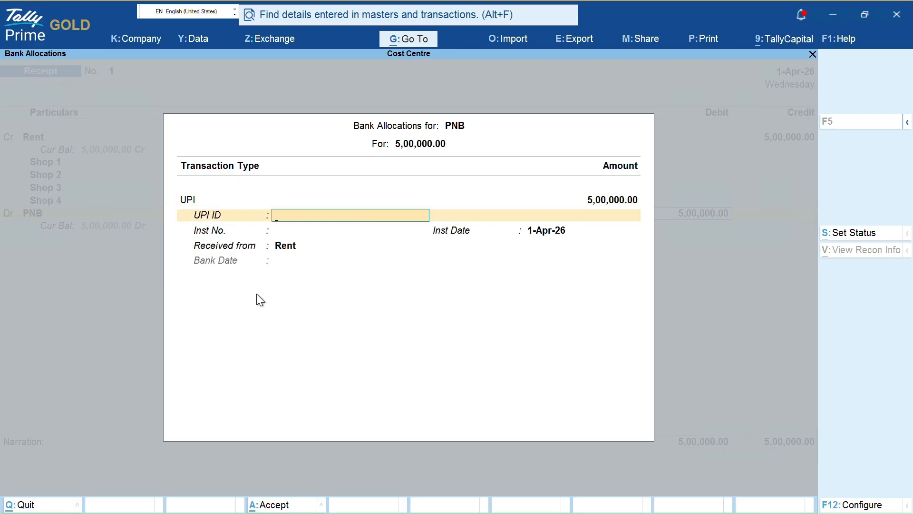
pyautogui.press('Return')
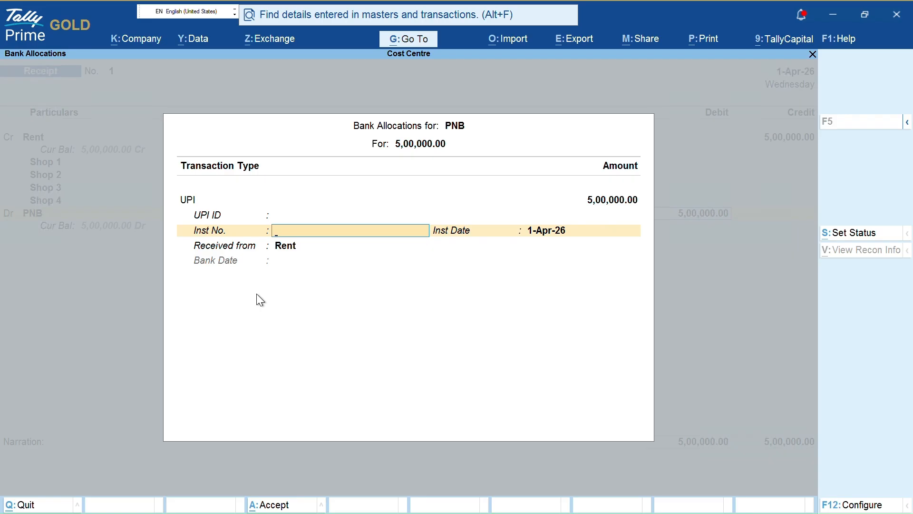
pyautogui.press('Return')
pyautogui.press('Return')
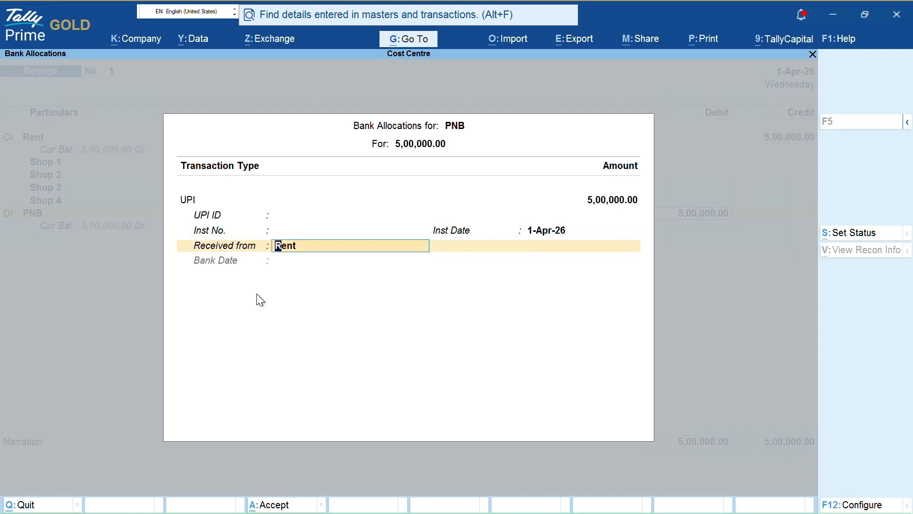
pyautogui.press('Return')
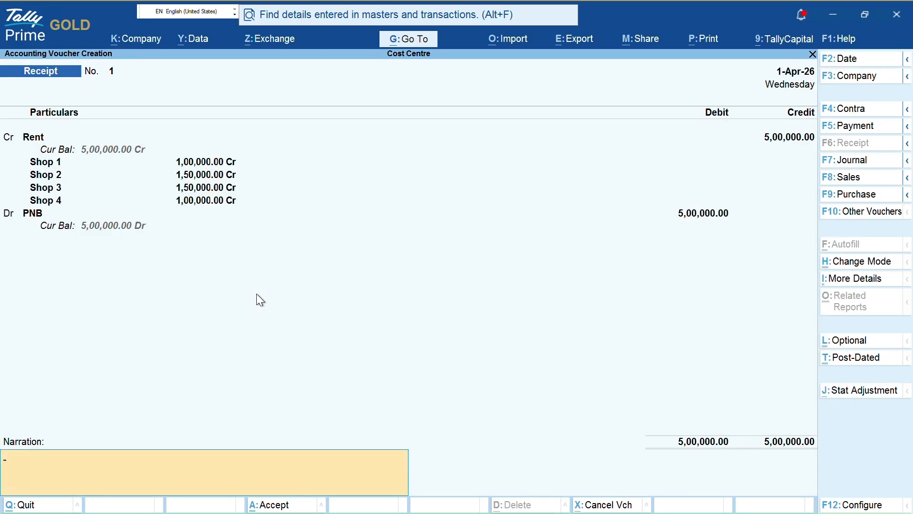
# - Enter the narration 'Being amount received of rent' on the receipt voucher
pyautogui.write('BEIN')
pyautogui.press('BackSpace')
pyautogui.press('BackSpace')
pyautogui.press('BackSpace')
pyautogui.write('ein')
pyautogui.write('amount p')
pyautogui.press('BackSpace')
pyautogui.write('rev')
pyautogui.write('e')
pyautogui.press('BackSpace')
pyautogui.press('BackSpace')
pyautogui.write('cevie')
pyautogui.press('BackSpace')
pyautogui.press('BackSpace')
pyautogui.press('BackSpace')
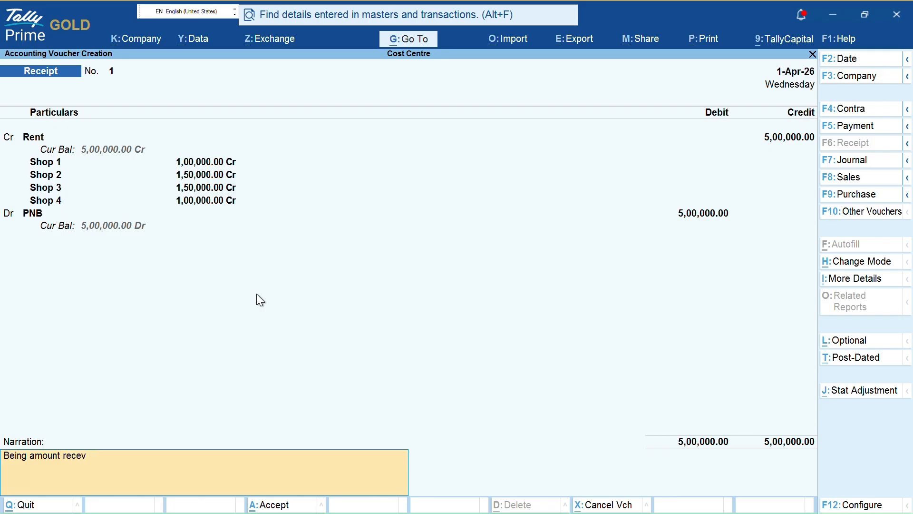
pyautogui.write('ived from')
pyautogui.press('BackSpace')
pyautogui.press('BackSpace')
pyautogui.press('BackSpace')
pyautogui.press('BackSpace')
pyautogui.write('of tre')
pyautogui.press('BackSpace')
pyautogui.press('BackSpace')
pyautogui.press('BackSpace')
pyautogui.write('rent')
# - Accept Receipt No. 1, leaving a blank Receipt No. 2 open
pyautogui.press('Return')
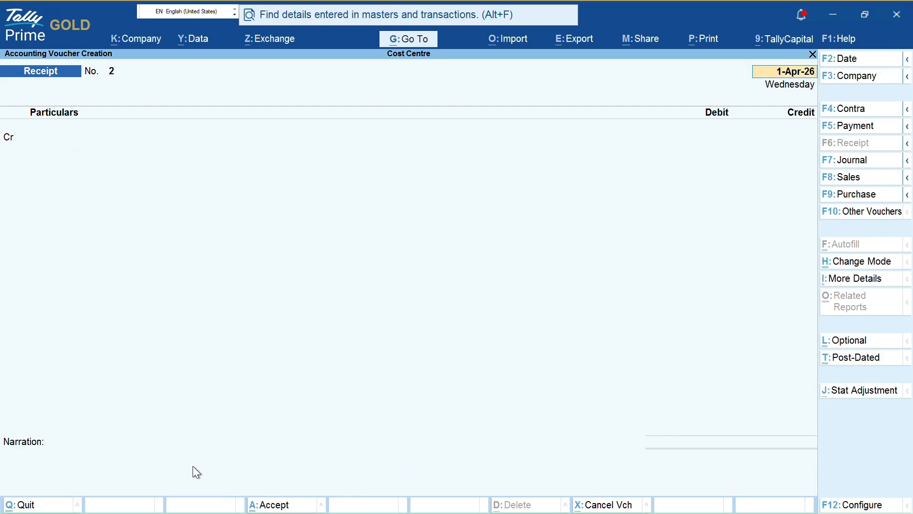
pyautogui.hotkey('ctrl', '1')
pyautogui.click(0, 507)
pyautogui.moveTo(2, 399)
pyautogui.mouseDown()
pyautogui.moveTo(2, 497)
pyautogui.moveTo(244, 493)
pyautogui.moveTo(539, 458)
pyautogui.moveTo(397, 373)
pyautogui.moveTo(1, 367)
pyautogui.mouseUp()
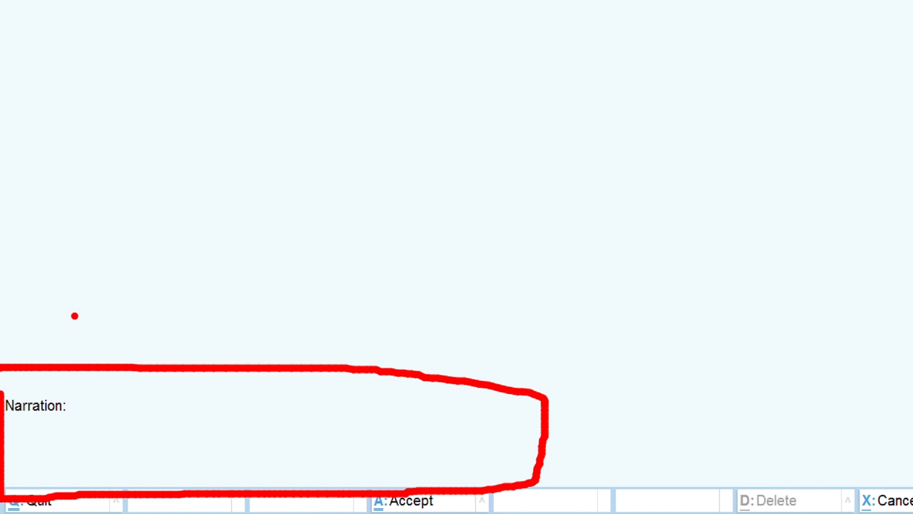
# - Quit the empty Receipt No. 2 without saving
pyautogui.press('Escape')
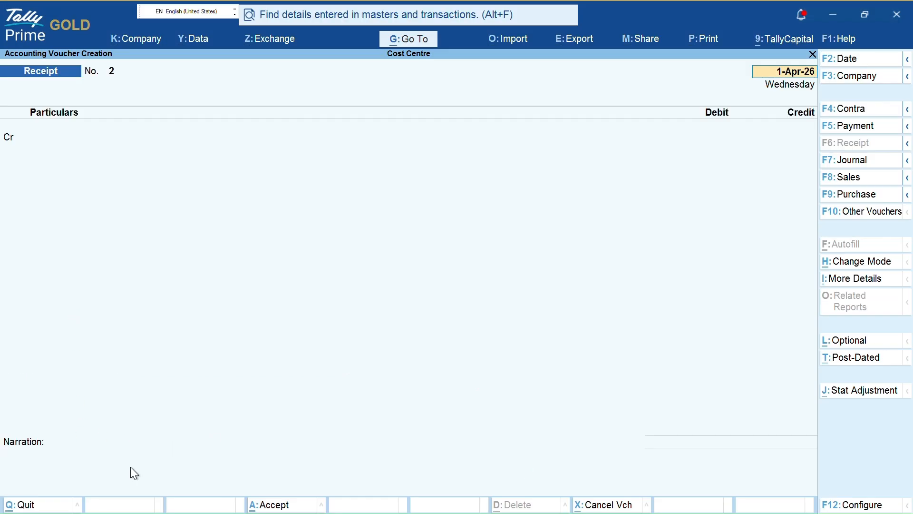
pyautogui.press('Escape')
pyautogui.press('y')
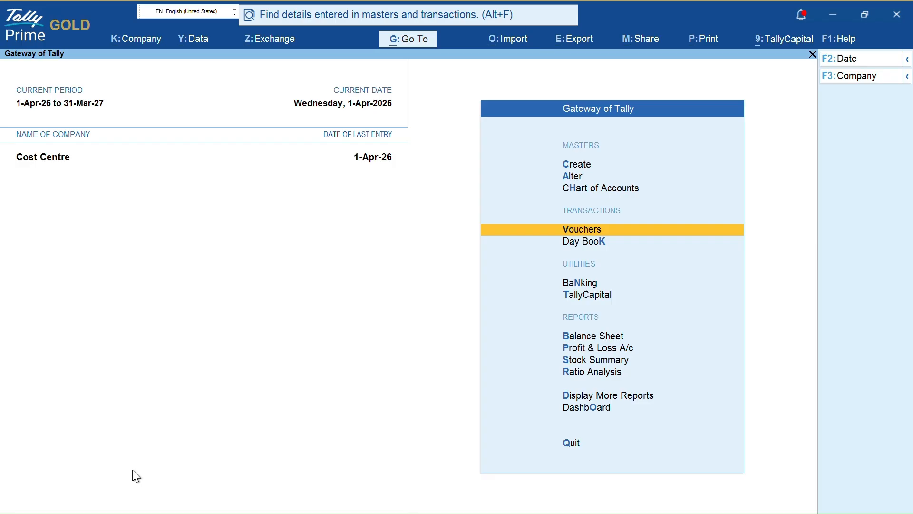
# - Check Rent's 5,00,000 in the Profit & Loss A/c, then open the Balance Sheet
pyautogui.press('p')
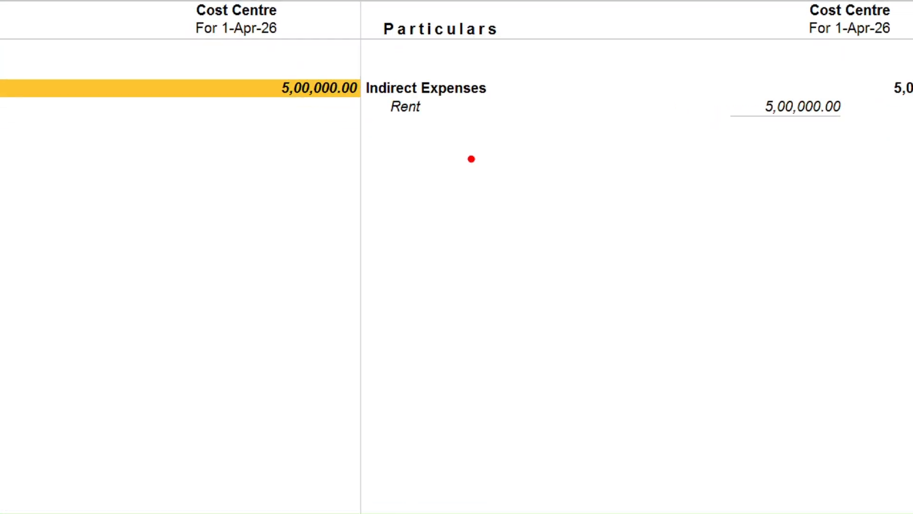
pyautogui.moveTo(415, 130)
pyautogui.mouseDown()
pyautogui.moveTo(440, 152)
pyautogui.moveTo(548, 112)
pyautogui.mouseUp()
pyautogui.moveTo(701, 71); pyautogui.dragTo(807, 134)
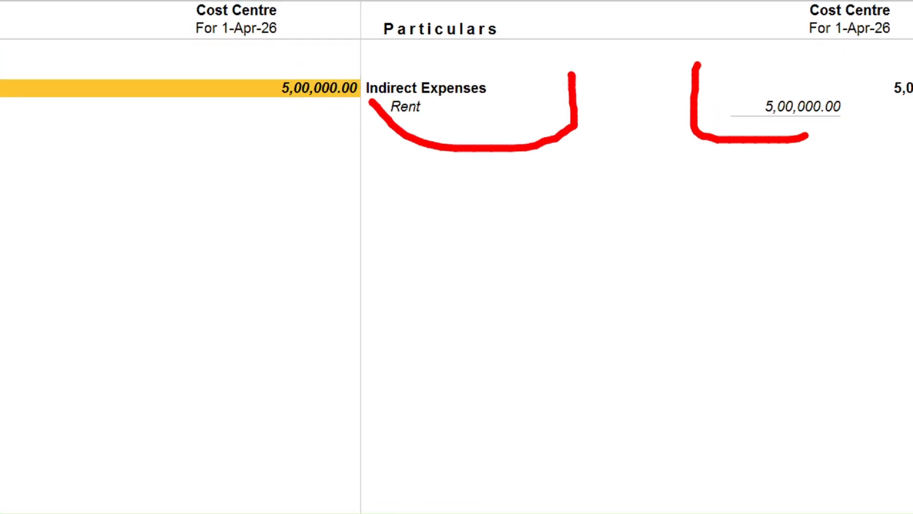
pyautogui.press('Escape')
pyautogui.press('Escape')
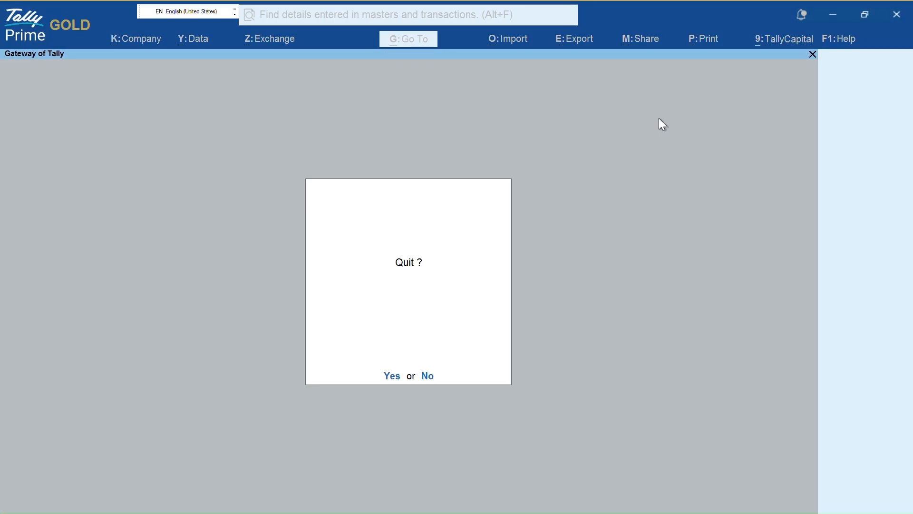
pyautogui.press('n')
pyautogui.press('b')
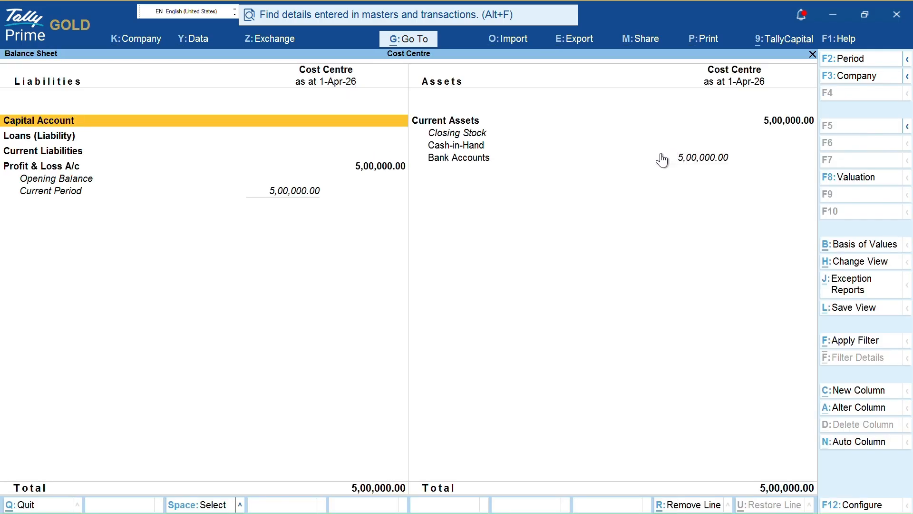
# - Close the Balance Sheet and return to the Gateway of Tally for Cost Centre
pyautogui.moveTo(702, 135)
pyautogui.mouseDown()
pyautogui.moveTo(911, 201)
pyautogui.moveTo(882, 176)
pyautogui.mouseUp()
pyautogui.press('Escape')
pyautogui.hotkey('ctrl', '1')
pyautogui.click(289, 224)
pyautogui.moveTo(254, 155)
pyautogui.mouseDown()
pyautogui.moveTo(254, 175)
pyautogui.moveTo(495, 210)
pyautogui.mouseUp()
pyautogui.press('Escape')
pyautogui.press('Escape')
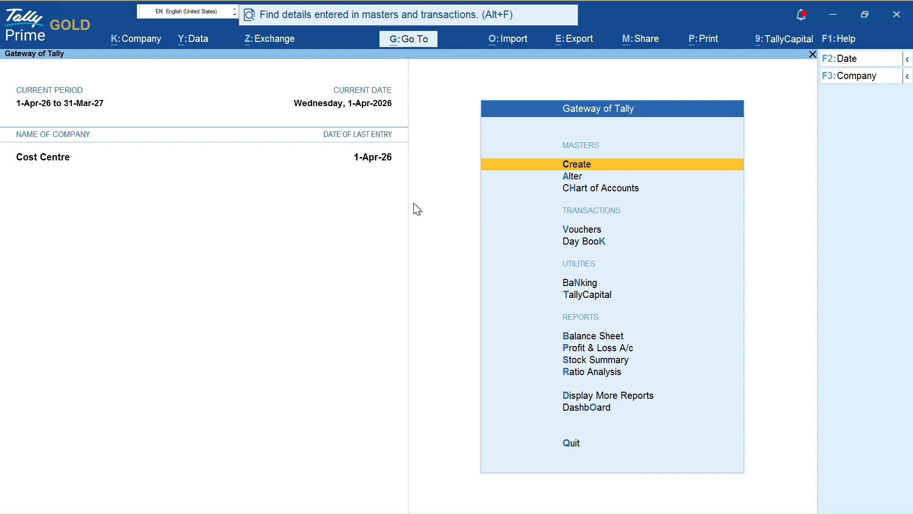
# - Navigate through More Reports and Statements of Accounts to the Cost Centre reports
pyautogui.press('d')
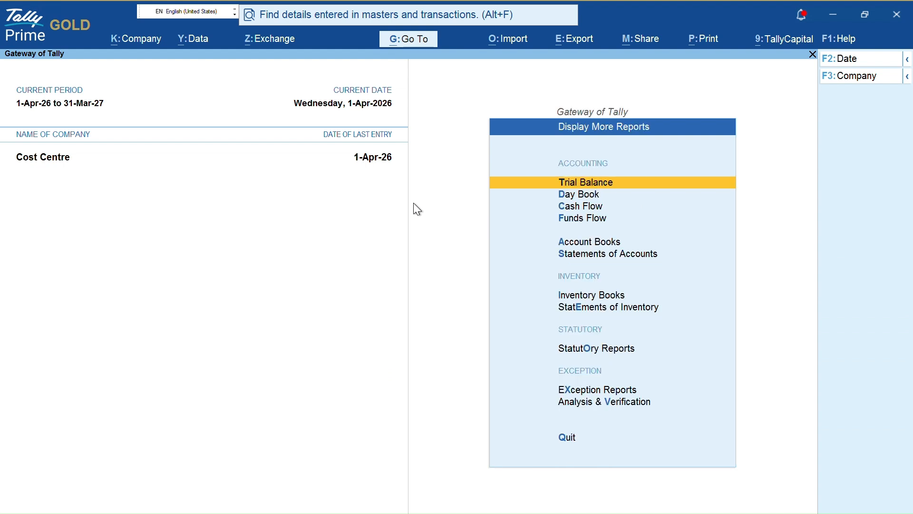
pyautogui.press('Down')
pyautogui.press('Down')
pyautogui.press('Down')
pyautogui.press('s')
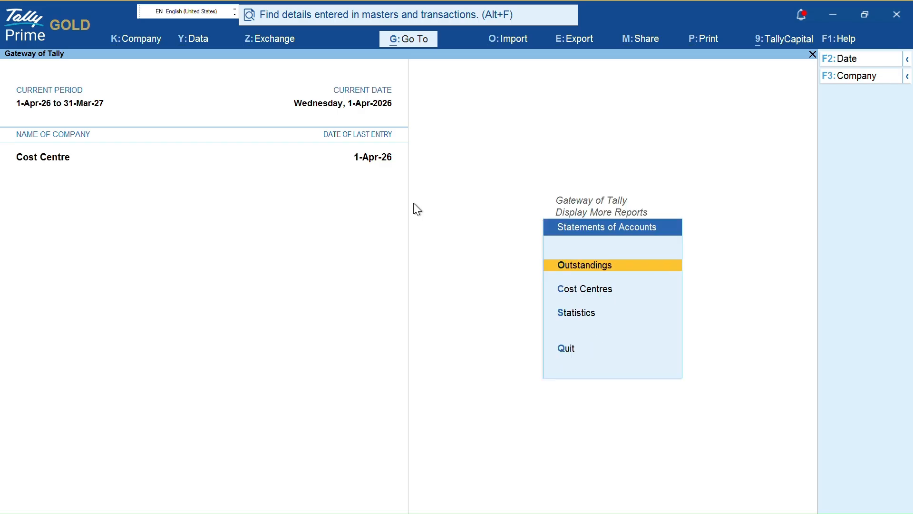
pyautogui.press('Escape')
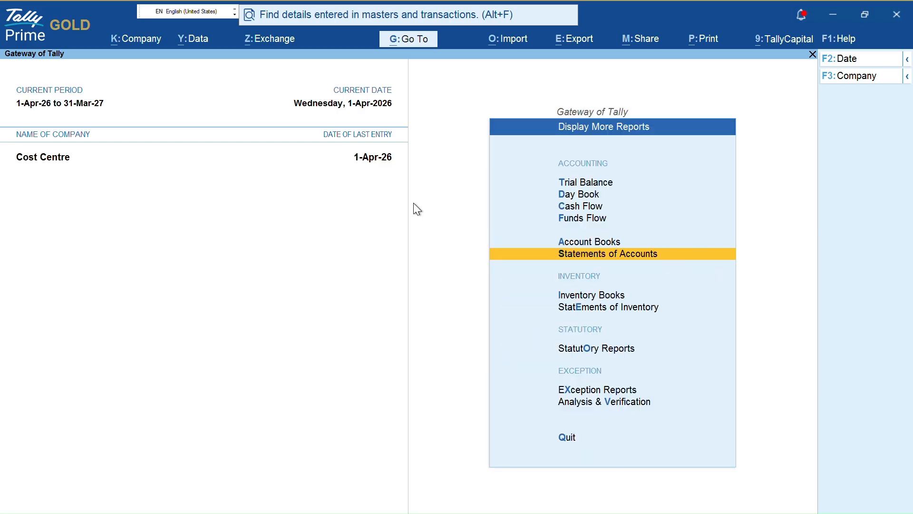
pyautogui.press('Return')
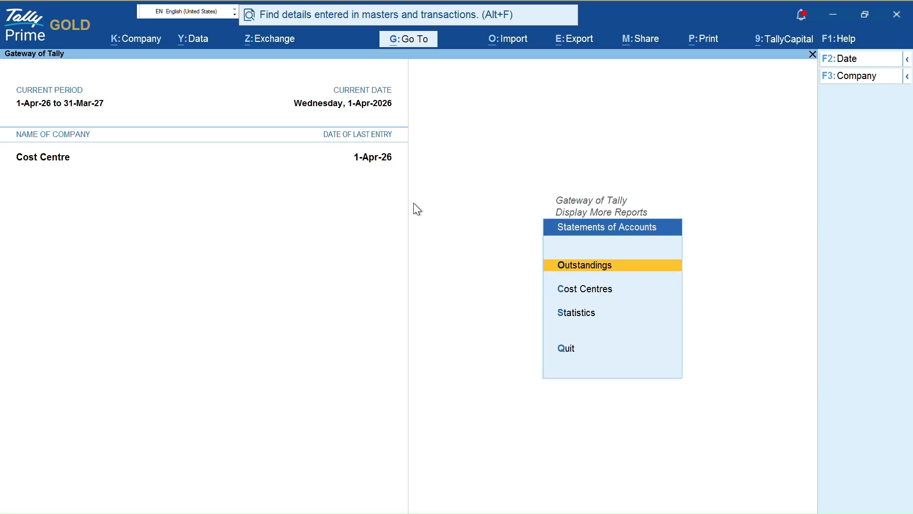
pyautogui.press('Down')
pyautogui.press('Down')
pyautogui.press('Up')
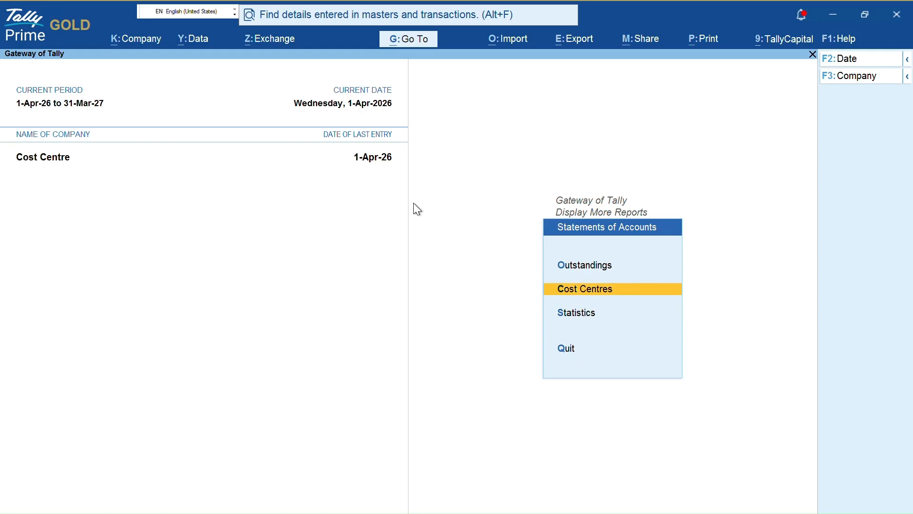
pyautogui.press('Return')
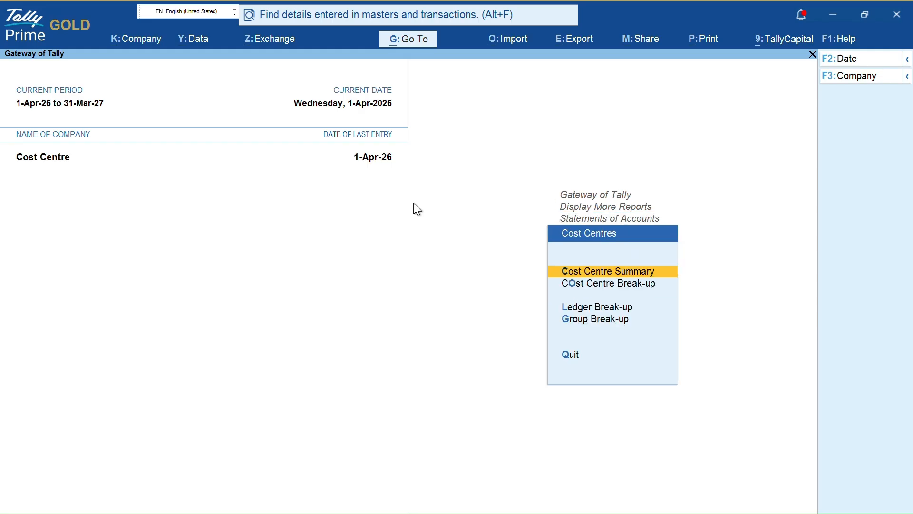
# - View the Cost Centre Summary, then the Ledger Break-up of Rent across Shop 1–4
pyautogui.press('Return')
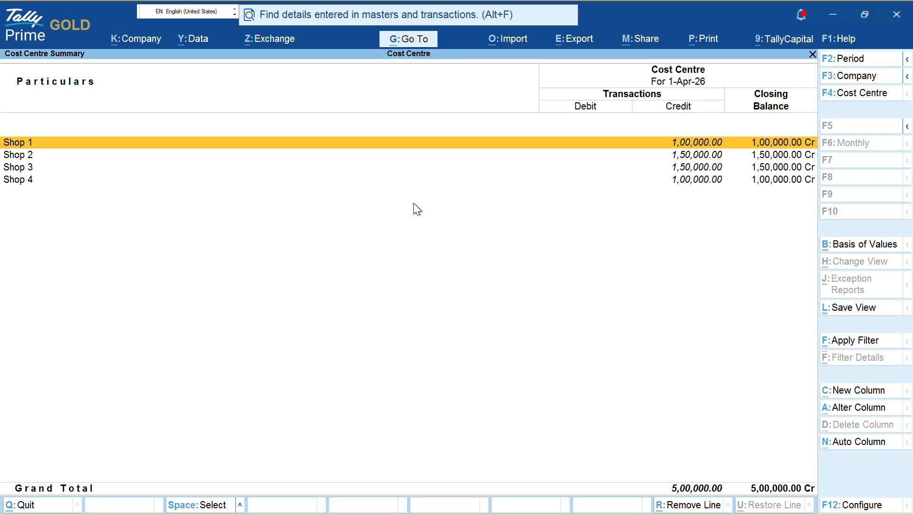
pyautogui.press('Escape')
pyautogui.press('o')
pyautogui.press('Escape')
pyautogui.press('Down')
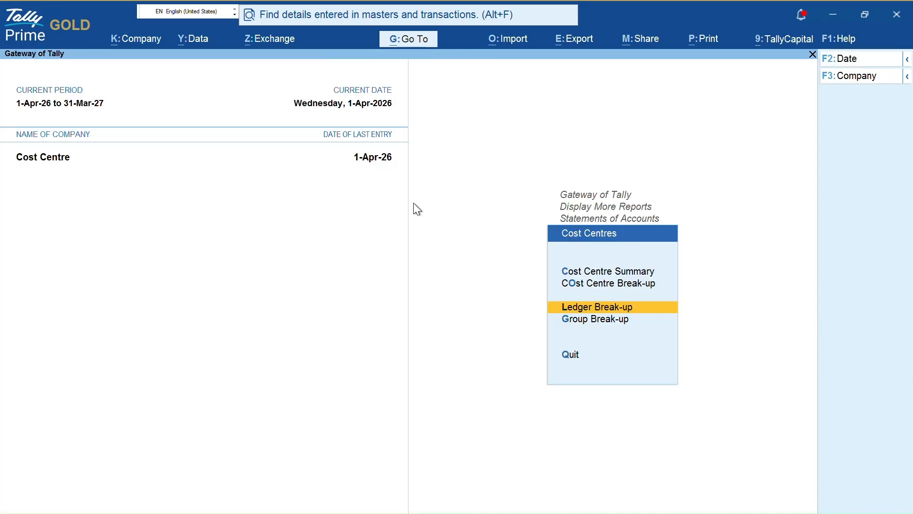
pyautogui.press('Return')
pyautogui.press('Escape')
pyautogui.press('Return')
pyautogui.press('Return')
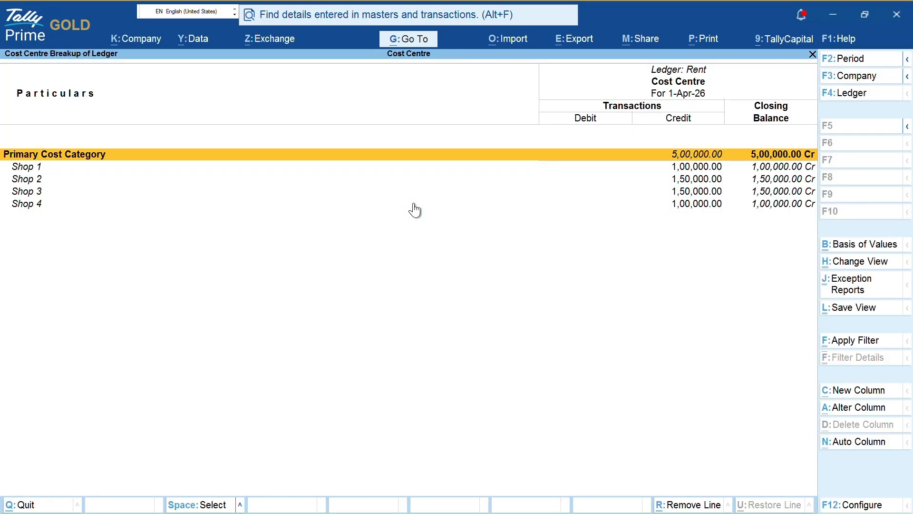
pyautogui.press('Down')
pyautogui.press('space')
pyautogui.hotkey('shift', 'Down')
pyautogui.hotkey('shift', 'Down')
pyautogui.press('Down')
pyautogui.press('space')
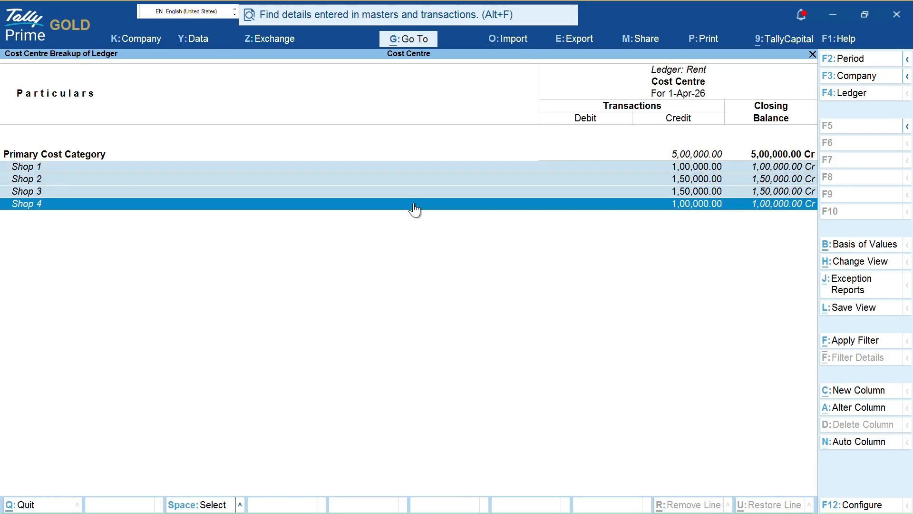
pyautogui.press('Escape')
# - Browse the Group Break-up list, then return to the Cost Centre Summary totalling 5,00,000
pyautogui.press('Escape')
pyautogui.press('Escape')
pyautogui.press('Escape')
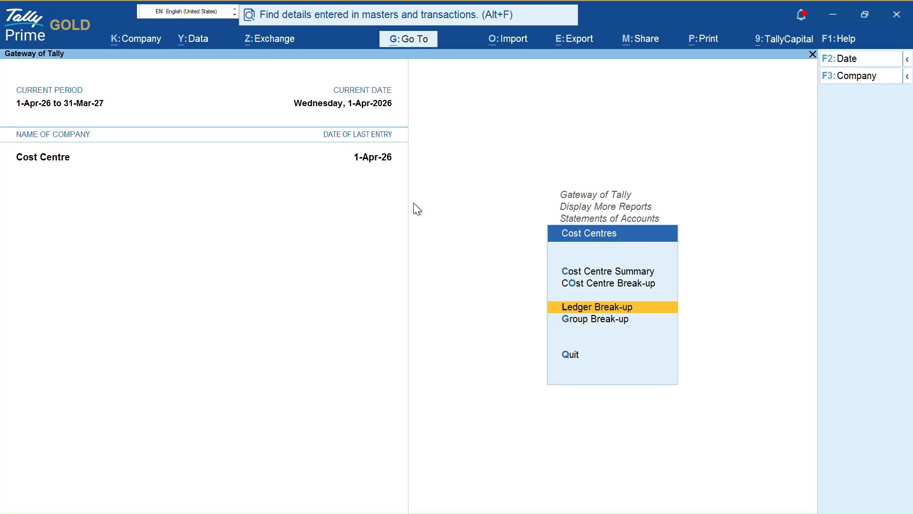
pyautogui.press('Down')
pyautogui.press('Return')
pyautogui.press('Down')
pyautogui.press('Down')
pyautogui.press('Escape')
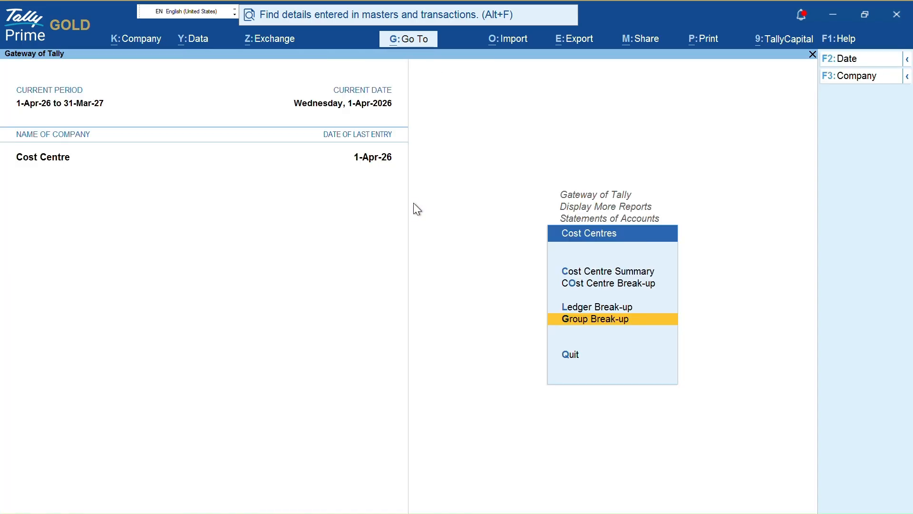
pyautogui.press('Up')
pyautogui.press('Up')
pyautogui.press('Up')
pyautogui.press('Return')
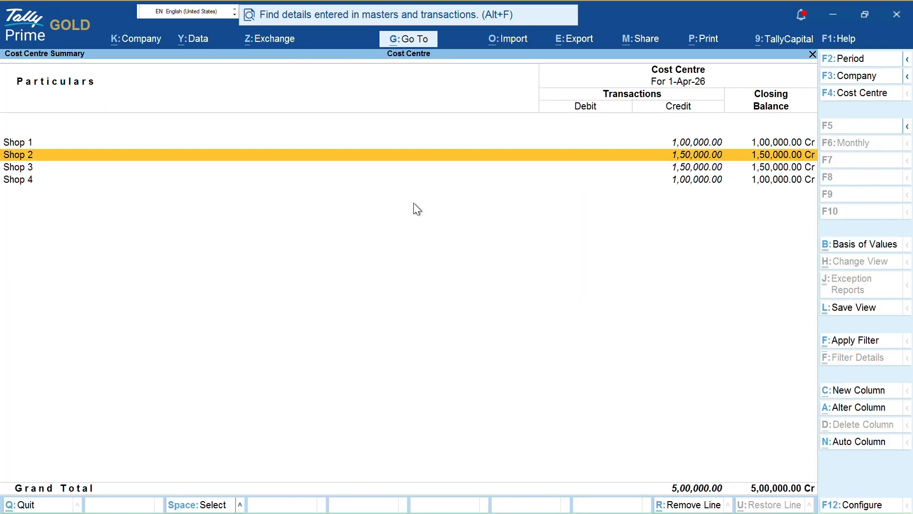
# - Drill from Shop 1 into its vouchers and open the Rent receipt for alteration
pyautogui.press('Up')
pyautogui.press('Return')
pyautogui.press('Escape')
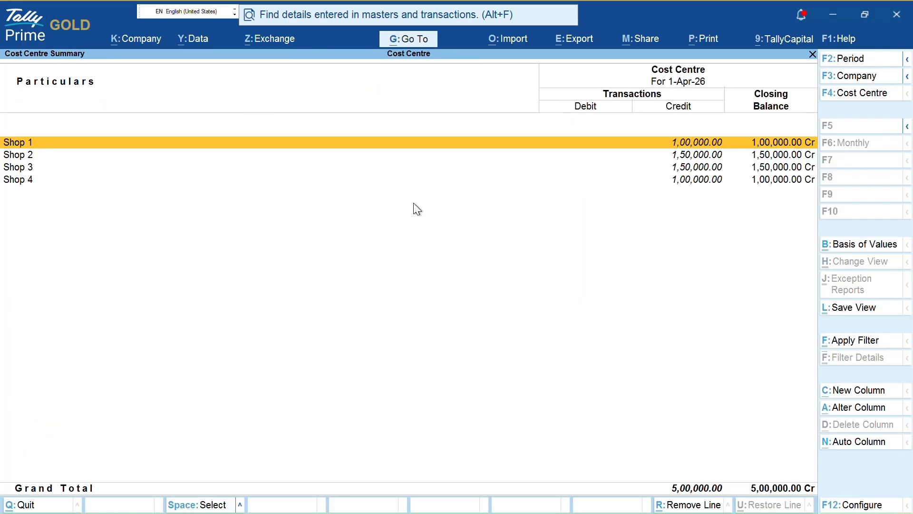
pyautogui.press('Return')
pyautogui.press('Return')
pyautogui.press('Return')
pyautogui.press('Return')
pyautogui.press('Return')
pyautogui.press('Return')
pyautogui.press('Return')
pyautogui.press('Return')
pyautogui.press('Return')
pyautogui.press('Return')
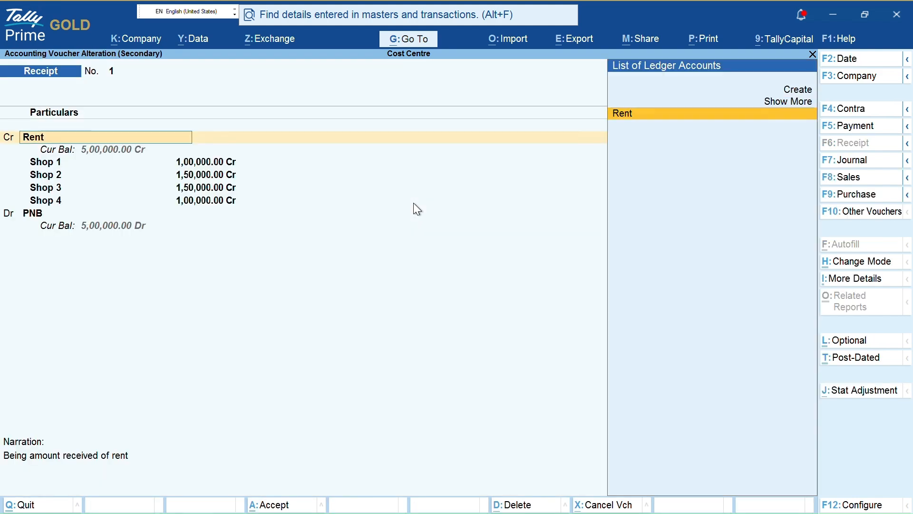
pyautogui.press('Return')
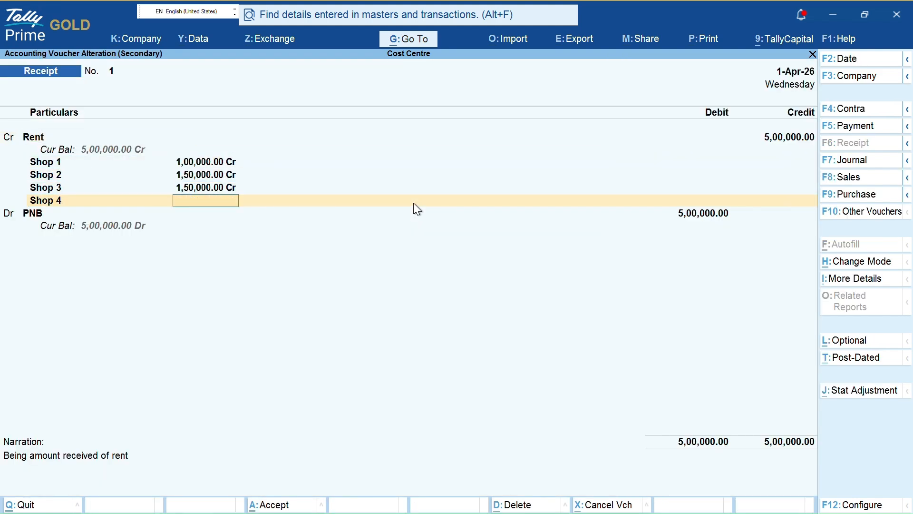
# - Close the Rent receipt unchanged and start Payment voucher No. 1 dated 1-Apr-26
pyautogui.press('Escape')
pyautogui.press('Escape')
pyautogui.press('Escape')
pyautogui.press('Escape')
pyautogui.press('Escape')
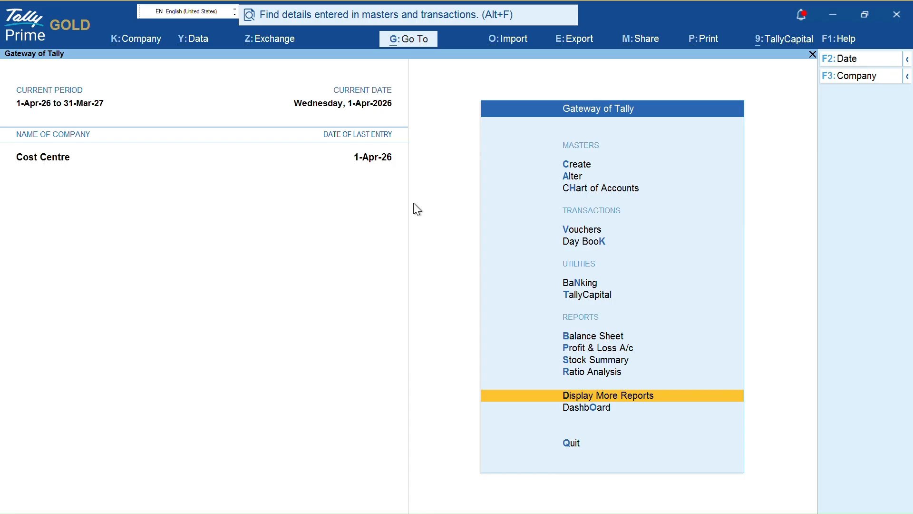
pyautogui.press('v')
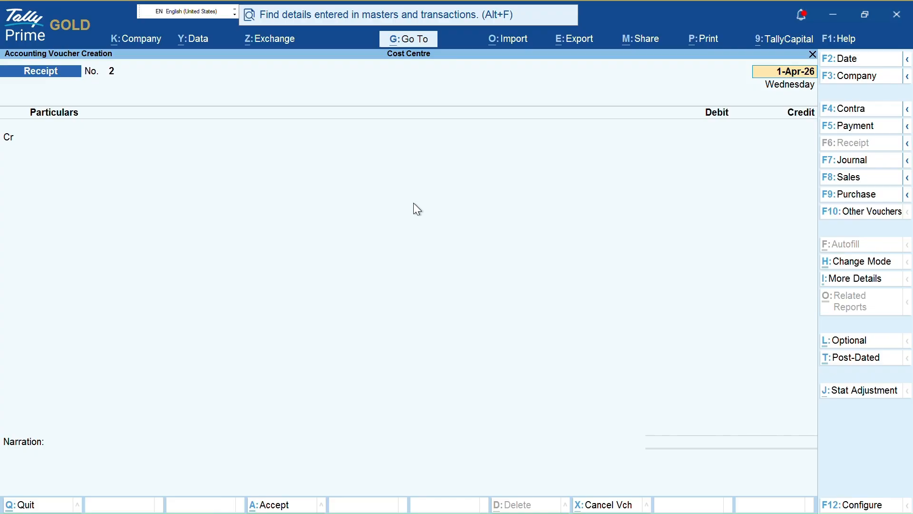
pyautogui.press('F5')
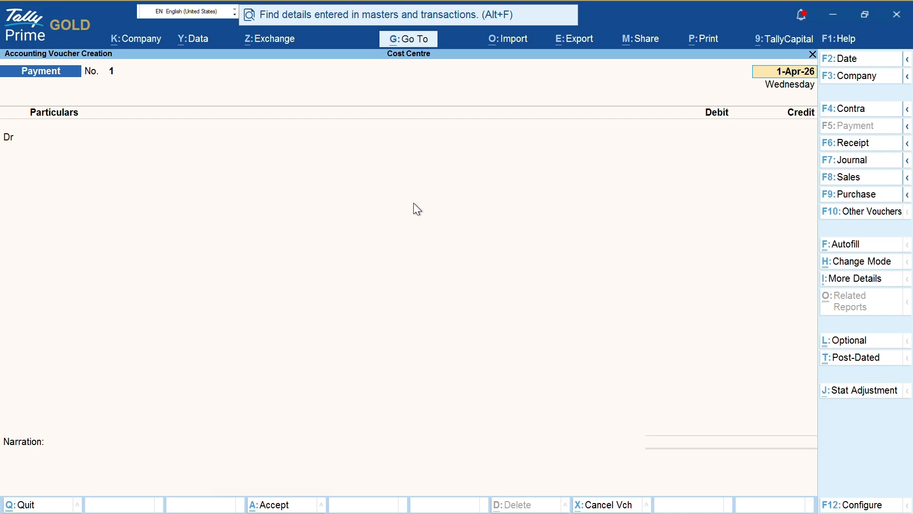
# - Create ledger Electricity Bill under Indirect Expenses with GST Not Applicable
pyautogui.press('Return')
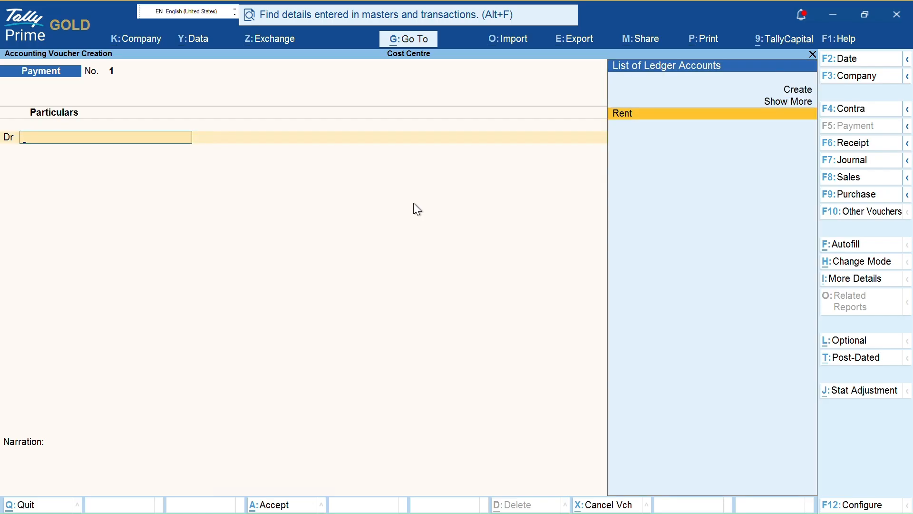
pyautogui.hotkey('alt', 'c')
pyautogui.write('Electri')
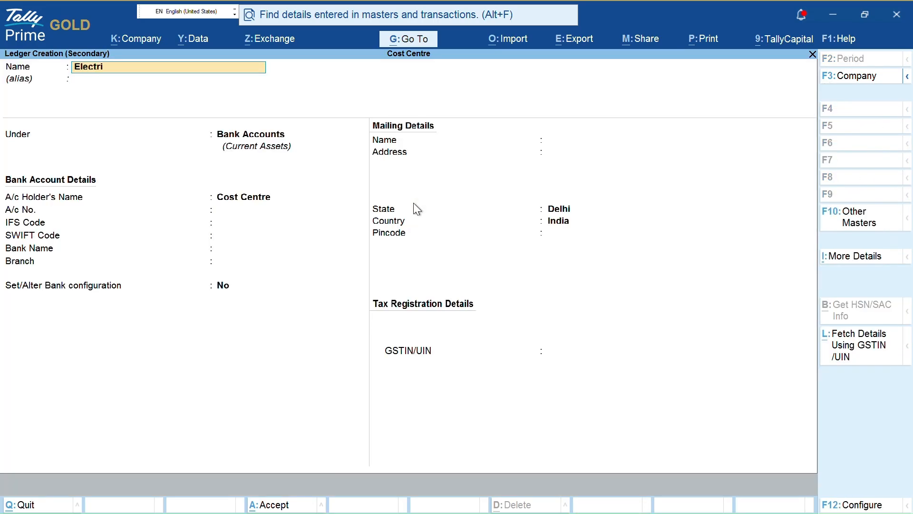
pyautogui.write('city Bill')
pyautogui.press('Return')
pyautogui.write('Indi')
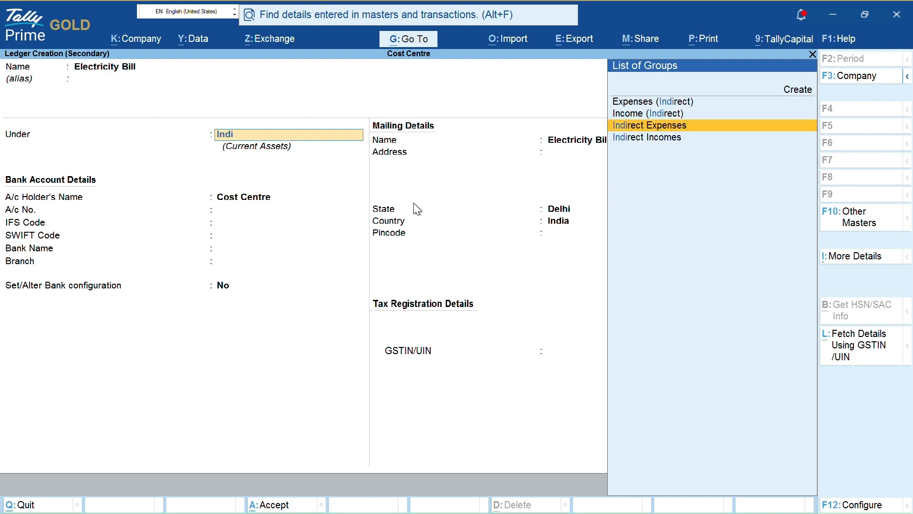
pyautogui.press('Return')
pyautogui.write('Not')
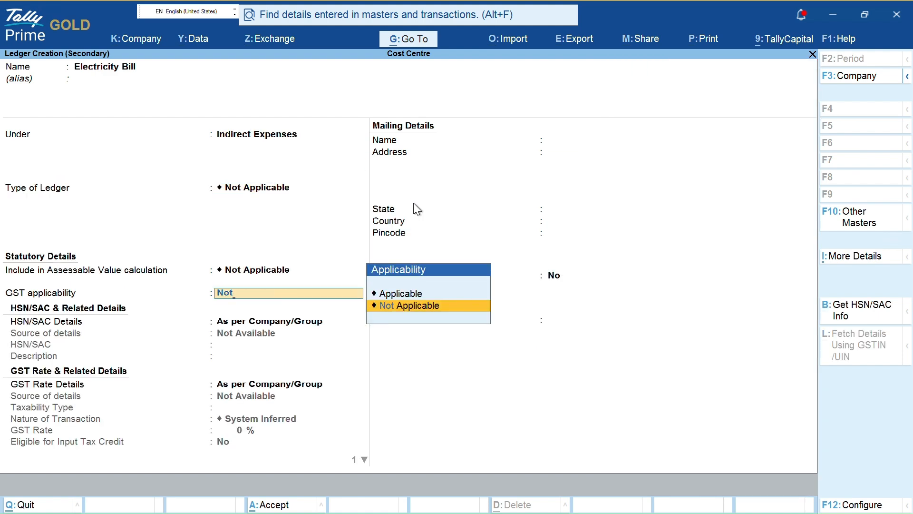
pyautogui.press('Return')
pyautogui.press('Return')
pyautogui.press('Return')
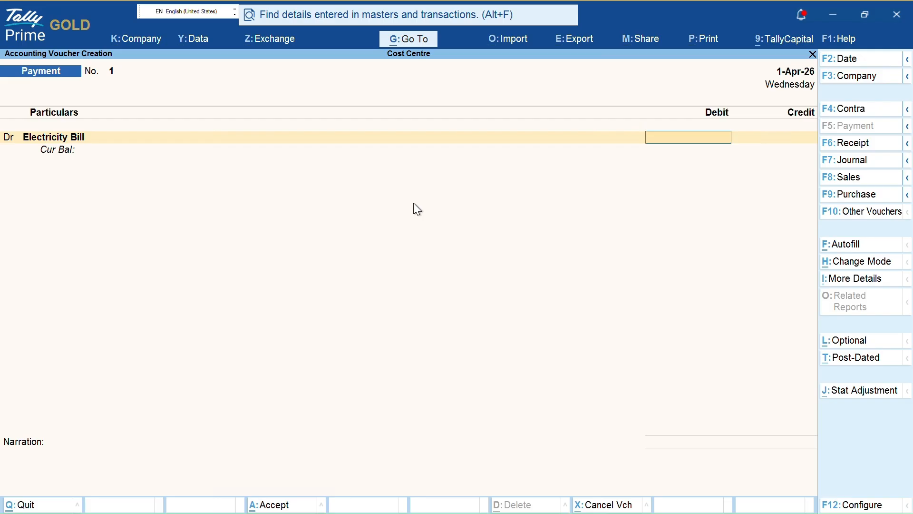
# - Debit 1,50,000 to Electricity Bill in the payment voucher
pyautogui.write('5')
pyautogui.press('BackSpace')
pyautogui.write('120000')
pyautogui.press('BackSpace')
pyautogui.press('BackSpace')
pyautogui.press('BackSpace')
pyautogui.press('BackSpace')
pyautogui.press('BackSpace')
pyautogui.press('BackSpace')
pyautogui.write('1,50,000')
pyautogui.press('Return')
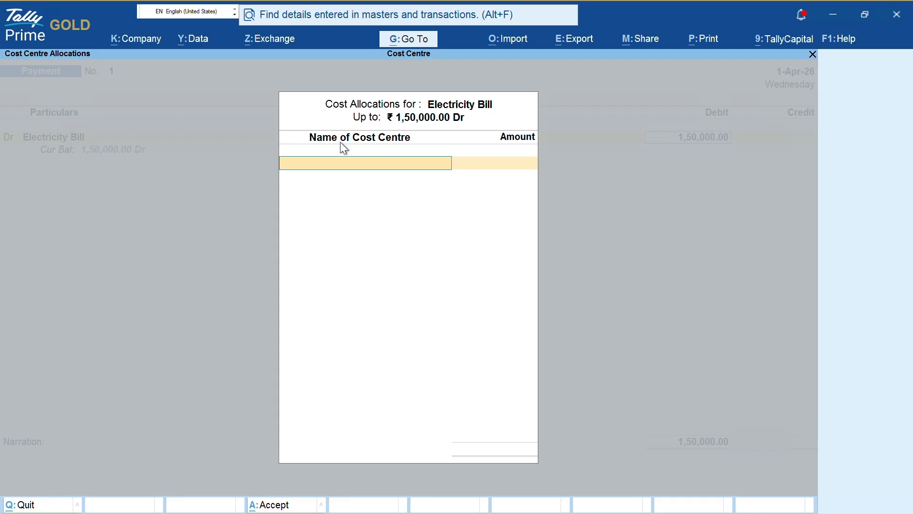
# - Create cost centre Accounts Dep. and allocate 20,000 of the Electricity Bill to it
pyautogui.press('Return')
pyautogui.click(375, 164)
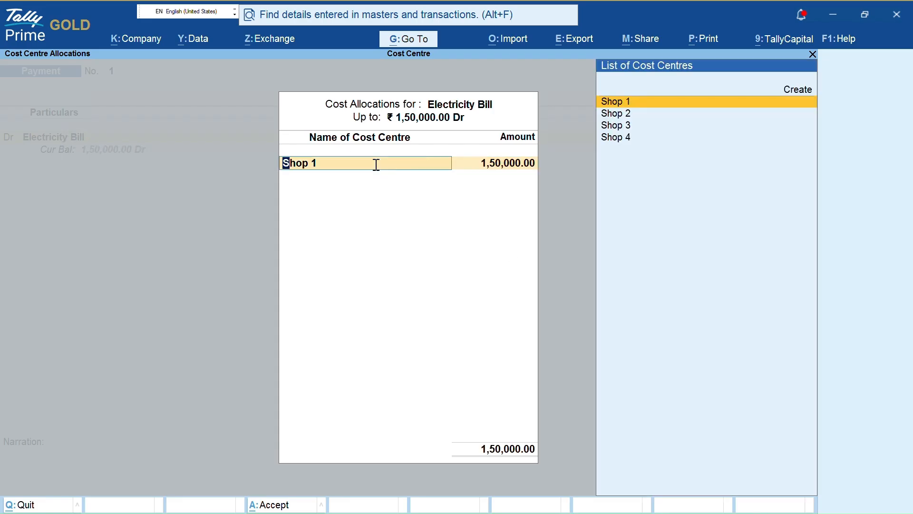
pyautogui.hotkey('alt', 'c')
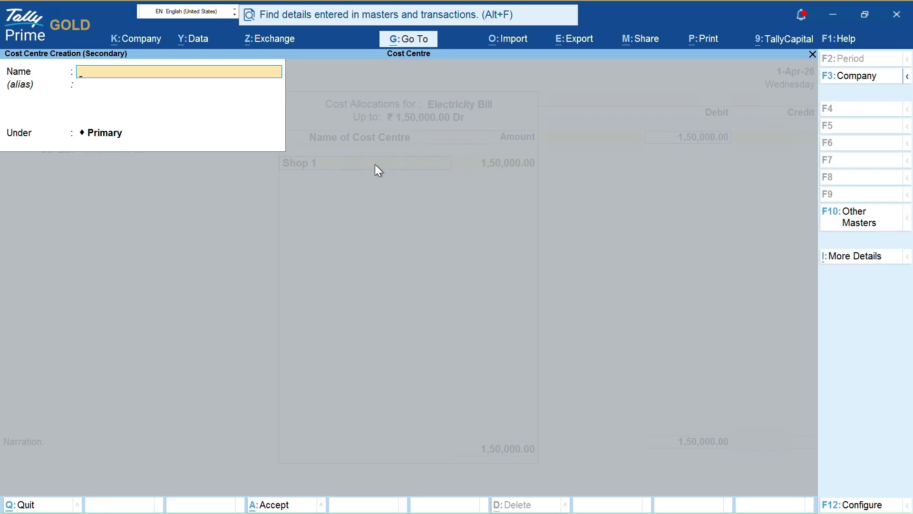
pyautogui.write('Accounts dep.')
pyautogui.hotkey('ctrl', 'a')
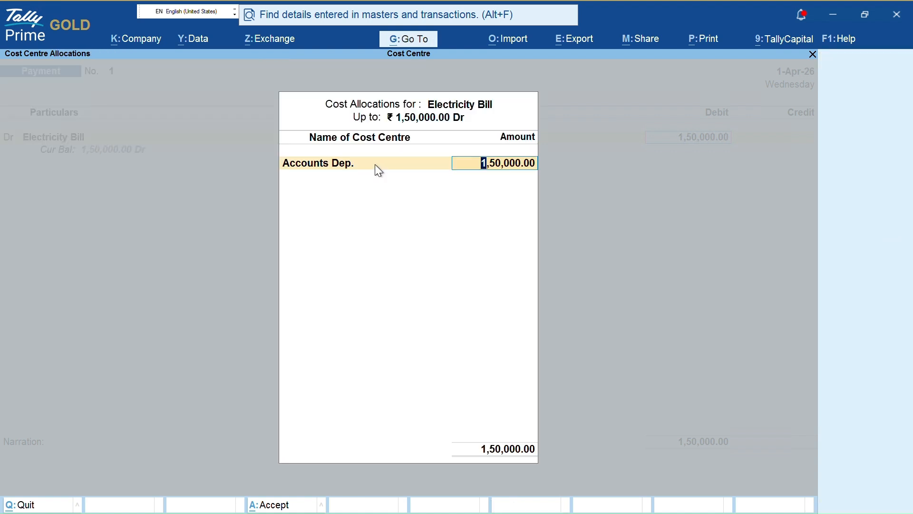
pyautogui.write('2,00,00')
pyautogui.write('0')
pyautogui.press('Return')
pyautogui.write('20000')
pyautogui.press('Return')
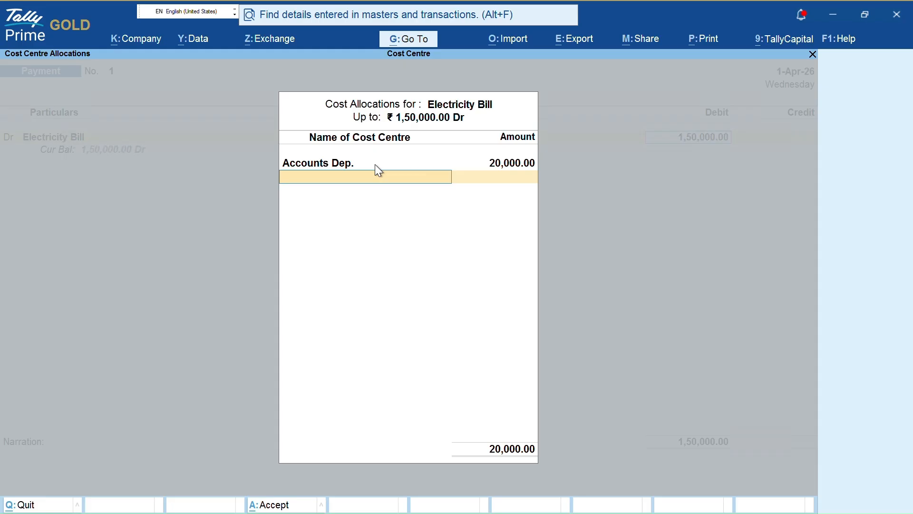
# - Create cost centre Sales Dep. for 50,000 and begin naming Production dep
pyautogui.hotkey('alt', 'c')
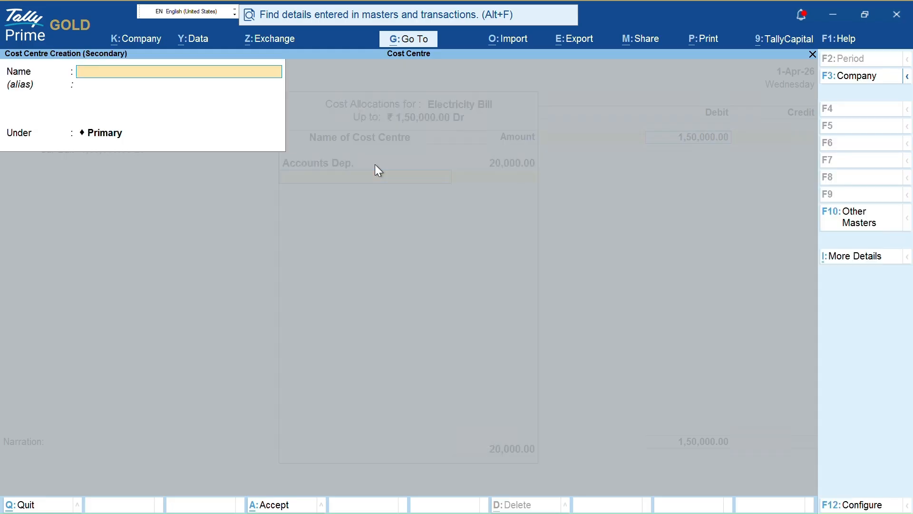
pyautogui.write('Sales Dep.')
pyautogui.press('Return')
pyautogui.hotkey('ctrl', 'a')
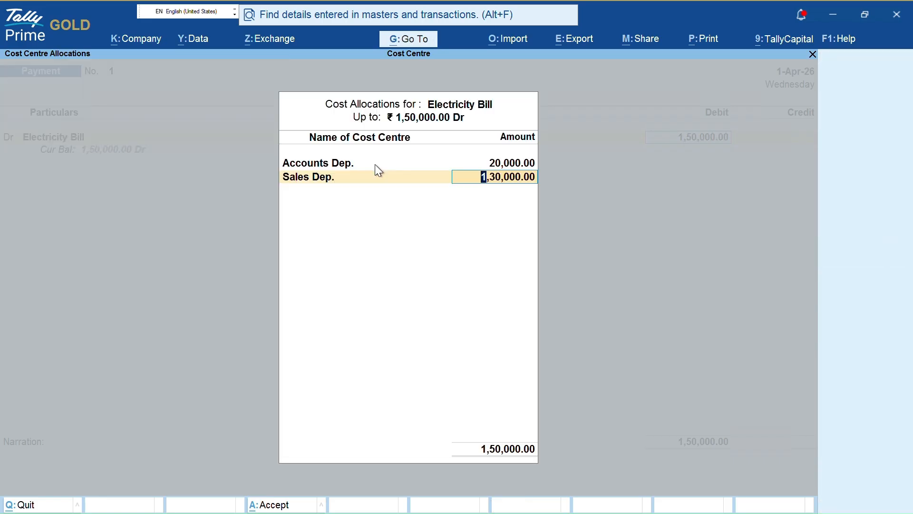
pyautogui.write('300')
pyautogui.press('BackSpace')
pyautogui.press('BackSpace')
pyautogui.press('BackSpace')
pyautogui.write('50000')
pyautogui.press('Return')
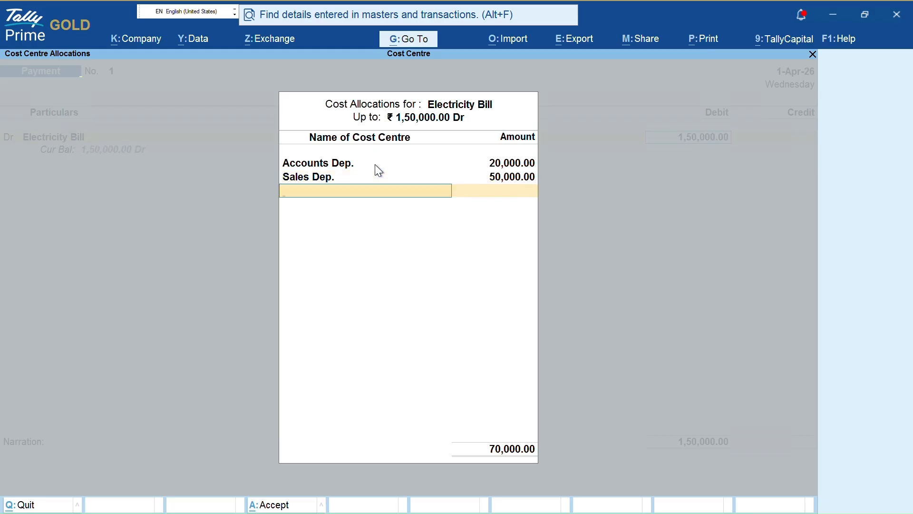
pyautogui.hotkey('alt', 'c')
pyautogui.write('Produ')
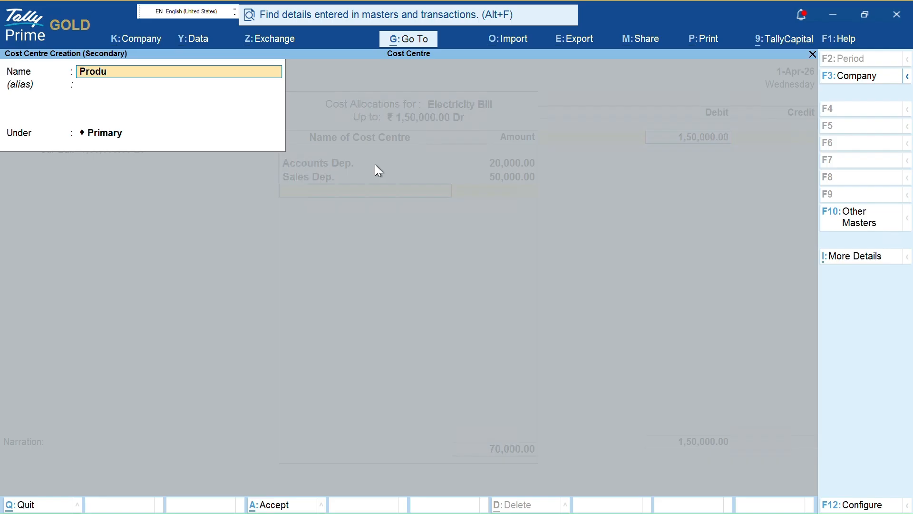
pyautogui.write('ction dep.')
# - Save cost centre Production Dep. and allocate 60,000 to it
pyautogui.press('Return')
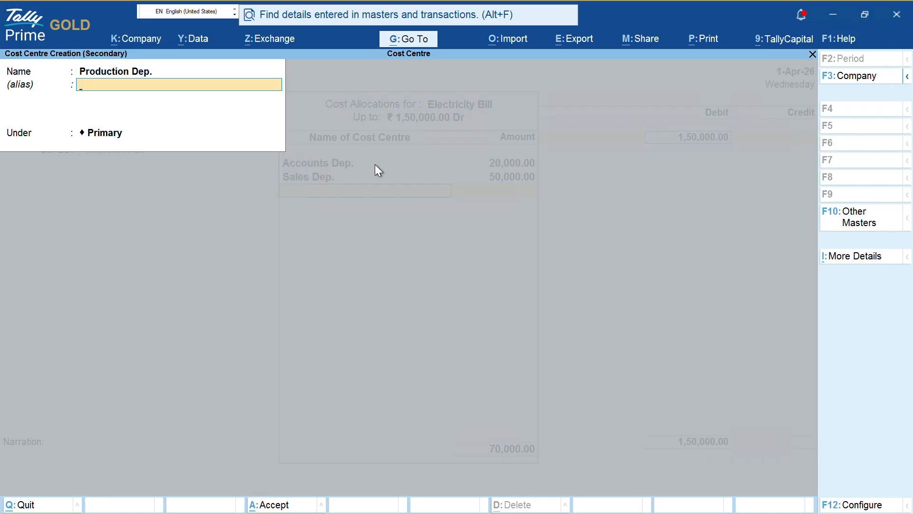
pyautogui.hotkey('ctrl', 'a')
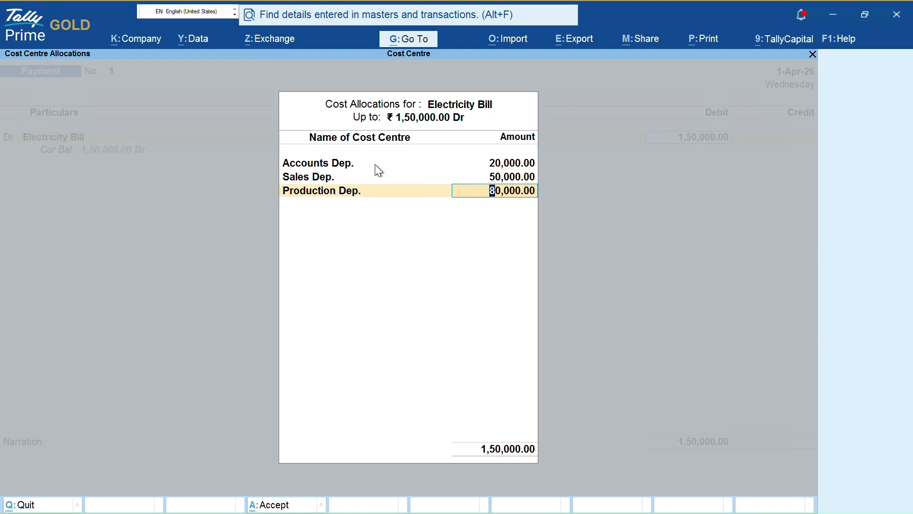
pyautogui.write('60000')
pyautogui.press('Return')
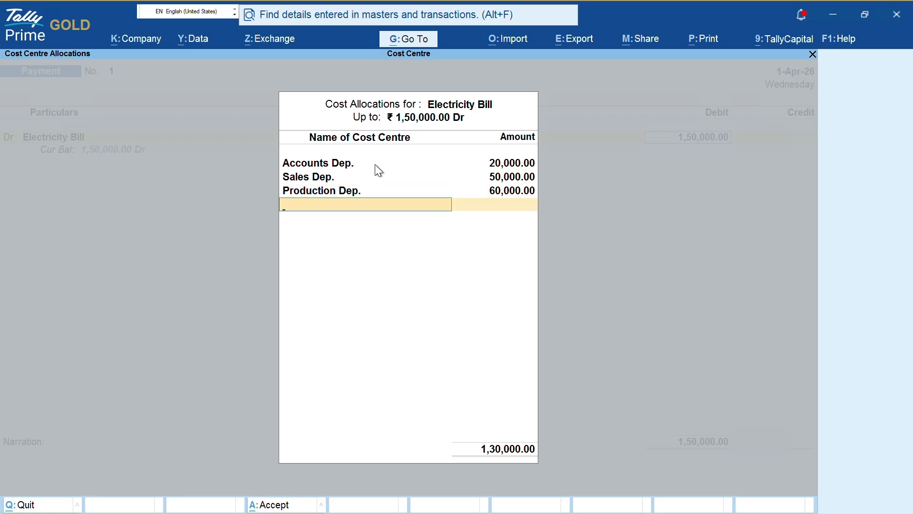
# - Create cost centre HR DEP for the remaining 20,000 of the Electricity Bill
pyautogui.hotkey('alt', 'c')
pyautogui.write('Hr')
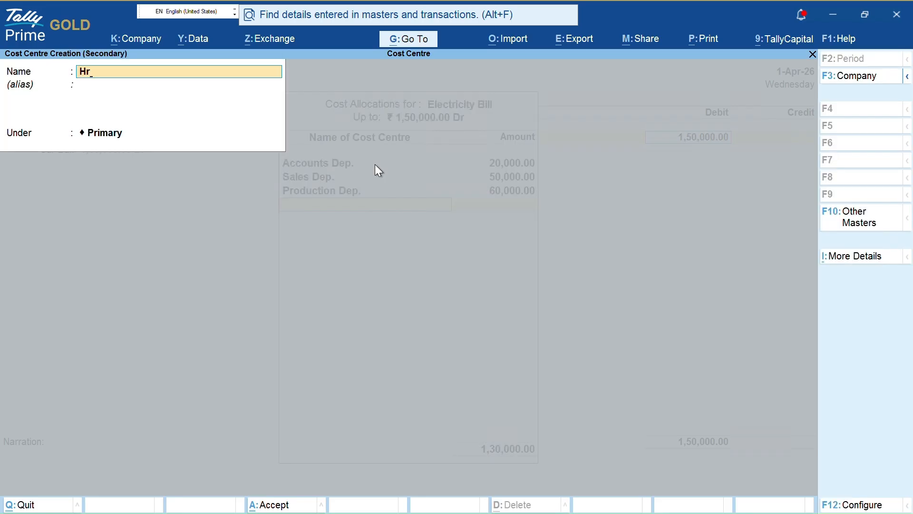
pyautogui.press('BackSpace')
pyautogui.write('R DD')
pyautogui.press('BackSpace')
pyautogui.write('EP')
pyautogui.press('Return')
pyautogui.hotkey('ctrl', 'a')
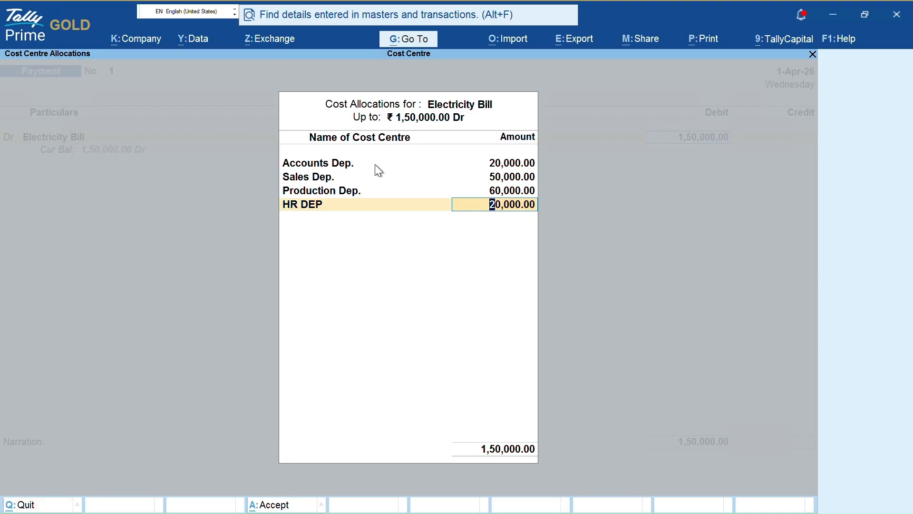
pyautogui.press('ctrl')
pyautogui.moveTo(385, 146)
pyautogui.mouseDown()
pyautogui.moveTo(560, 141)
pyautogui.moveTo(672, 261)
pyautogui.moveTo(404, 291)
pyautogui.moveTo(419, 289)
pyautogui.mouseUp()
# - Credit PNB 1,50,000 by cheque with cheque range Not Applicable
pyautogui.press('Return')
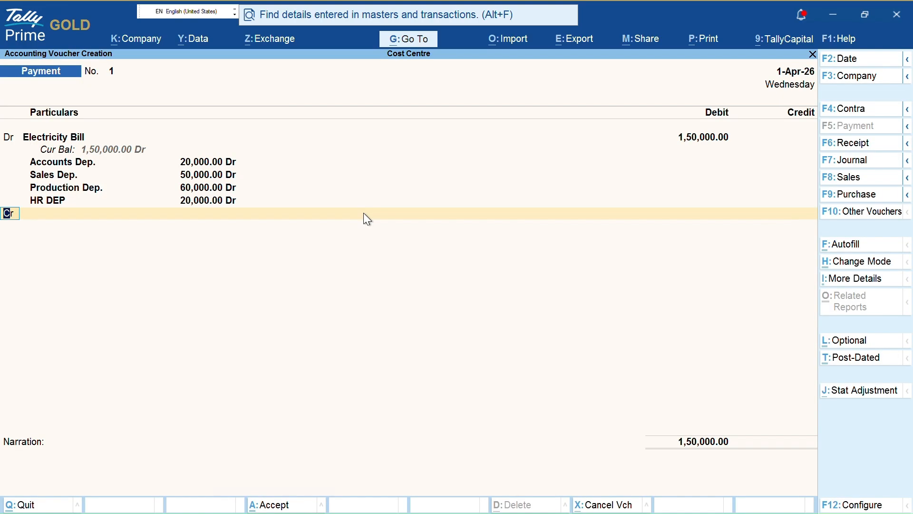
pyautogui.press('Return')
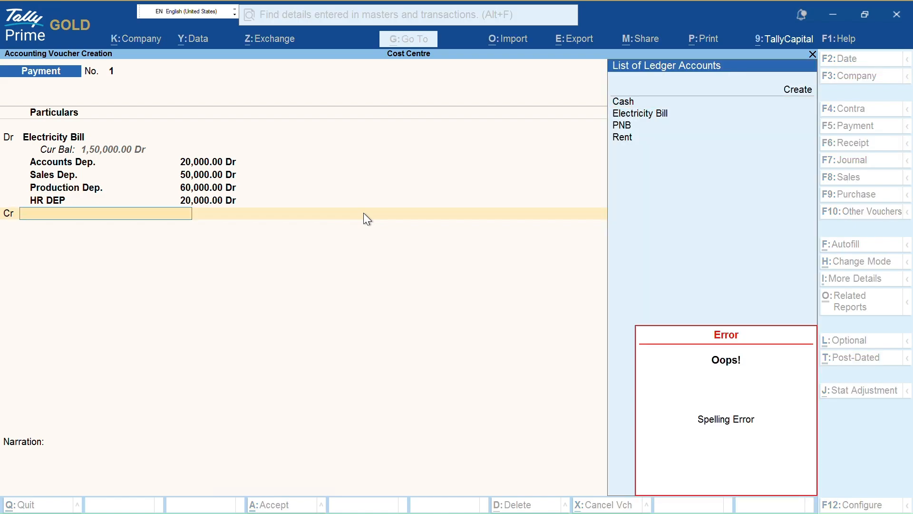
pyautogui.write('p')
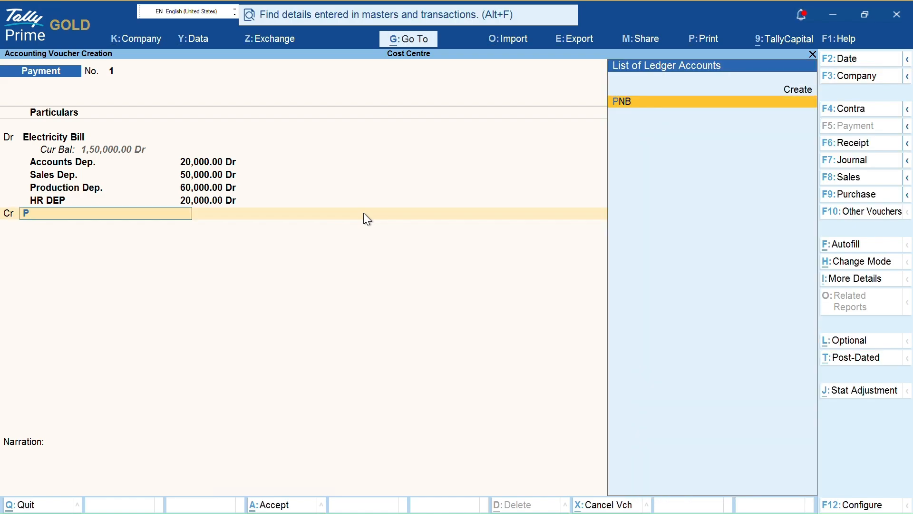
pyautogui.press('Return')
pyautogui.press('Return')
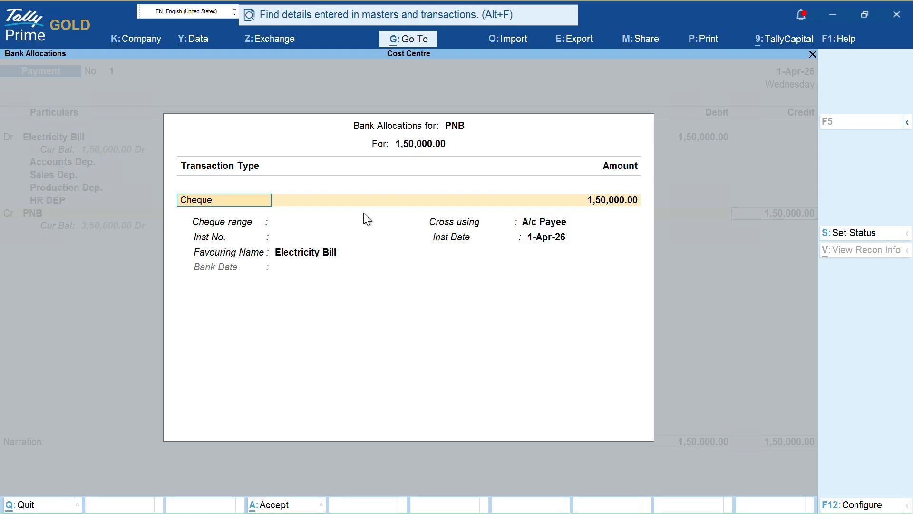
pyautogui.press('Return')
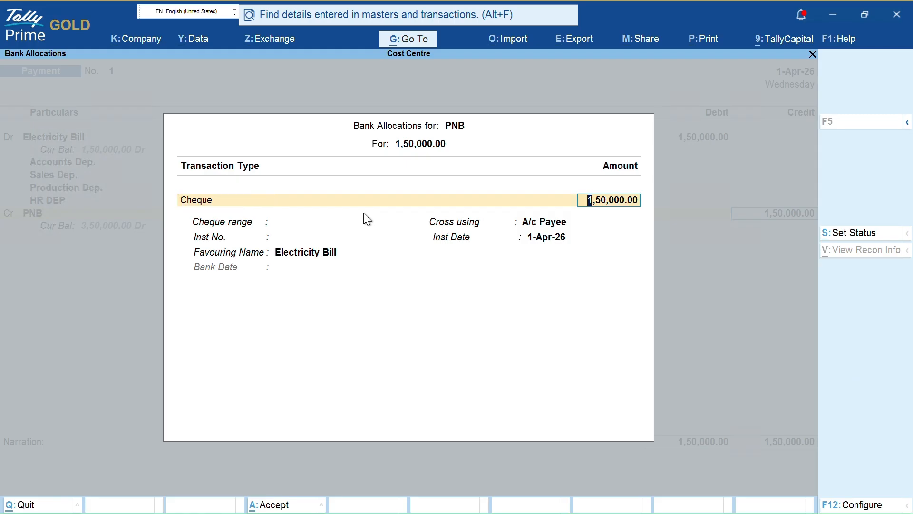
pyautogui.press('Return')
pyautogui.press('BackSpace')
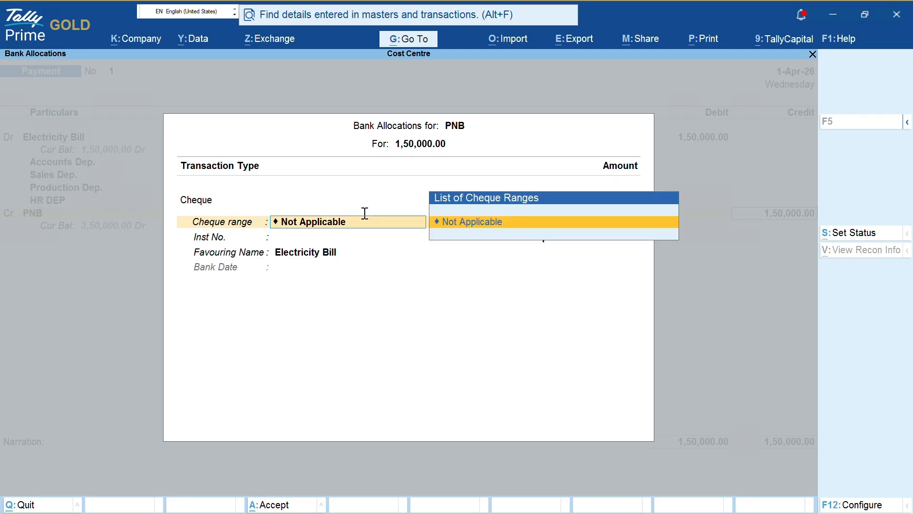
pyautogui.press('Return')
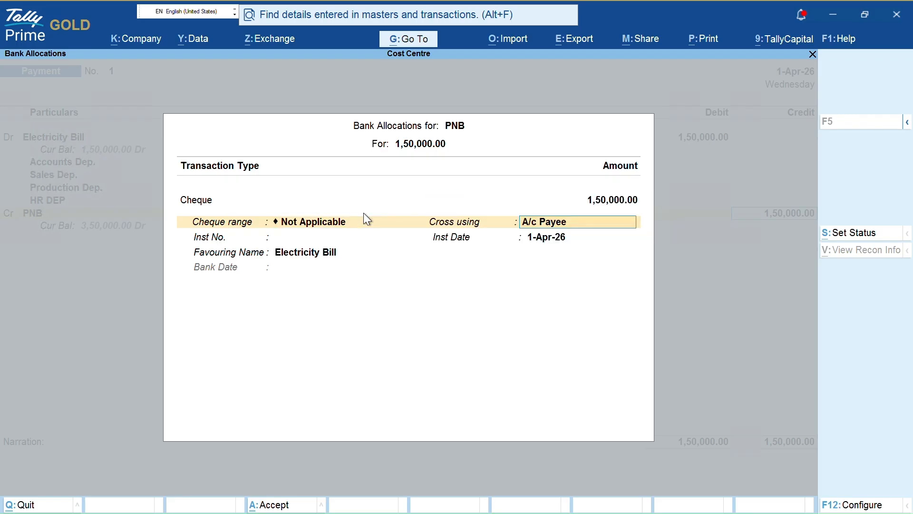
pyautogui.press('Return')
pyautogui.press('Return')
pyautogui.press('Return')
pyautogui.press('Return')
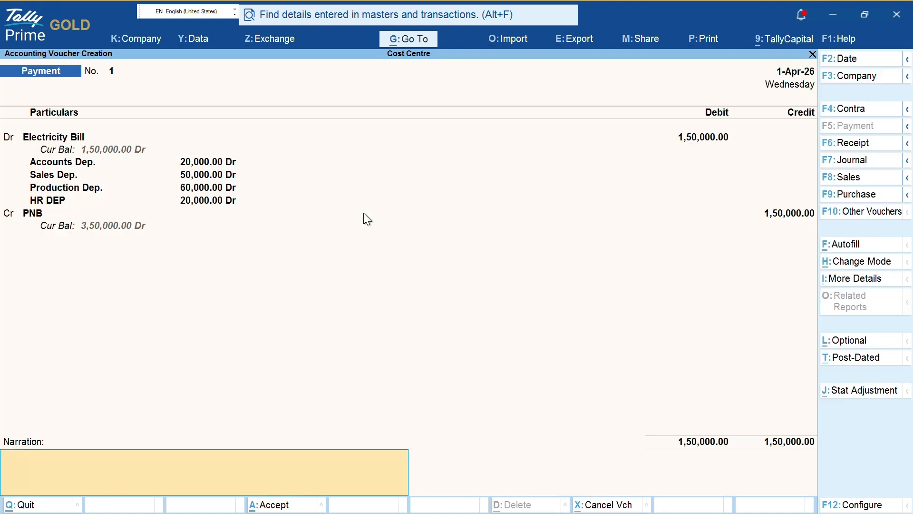
# - Add narration 'Being cheque paid for electricity bills' and save Payment No. 1
pyautogui.write('n')
pyautogui.write('BEING')
pyautogui.press('BackSpace')
pyautogui.press('BackSpace')
pyautogui.press('BackSpace')
pyautogui.press('BackSpace')
pyautogui.write('eing cheque paid for elect')
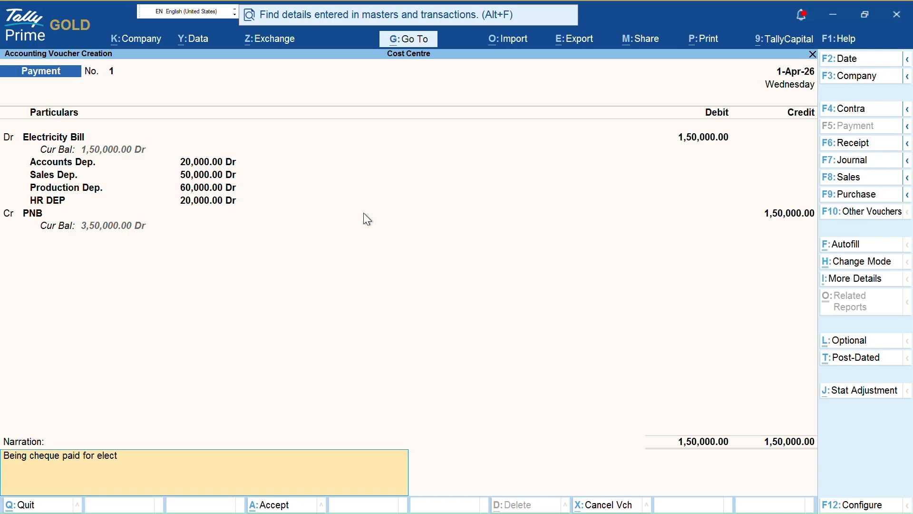
pyautogui.write('ricity bills')
pyautogui.press('Return')
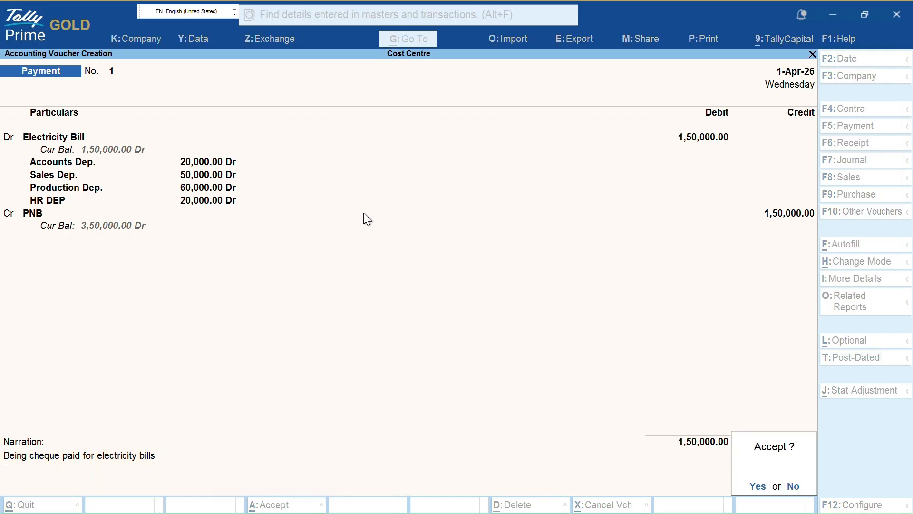
pyautogui.press('Return')
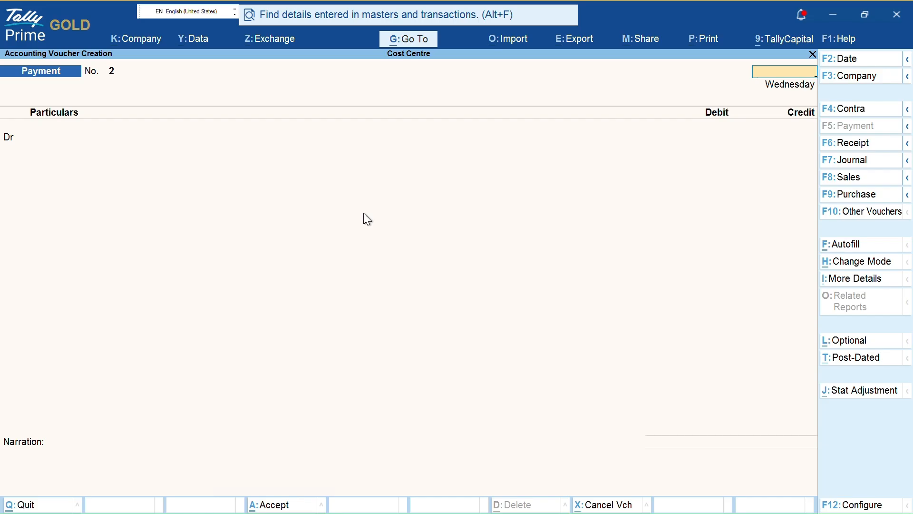
# - Leave the blank payment voucher and open the Cost Centre Summary report
pyautogui.press('Escape')
pyautogui.press('Escape')
pyautogui.press('Escape')
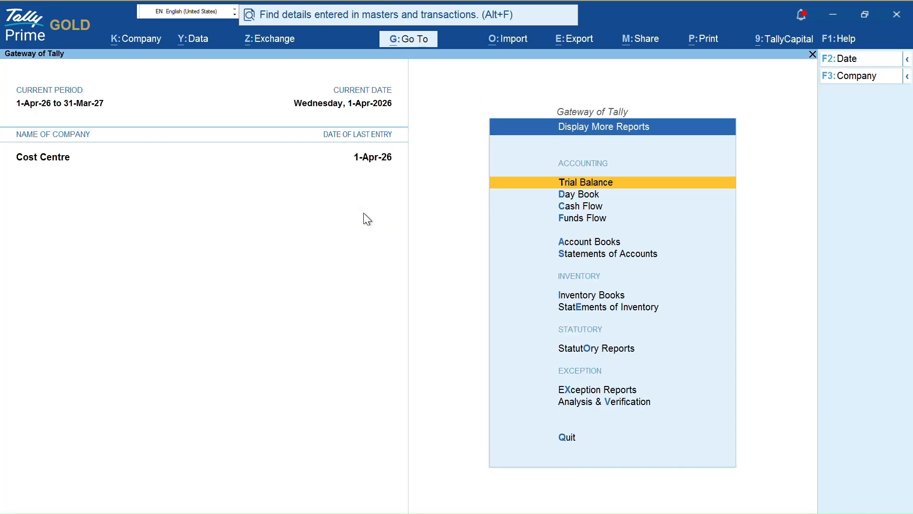
pyautogui.press('s')
pyautogui.press('Down')
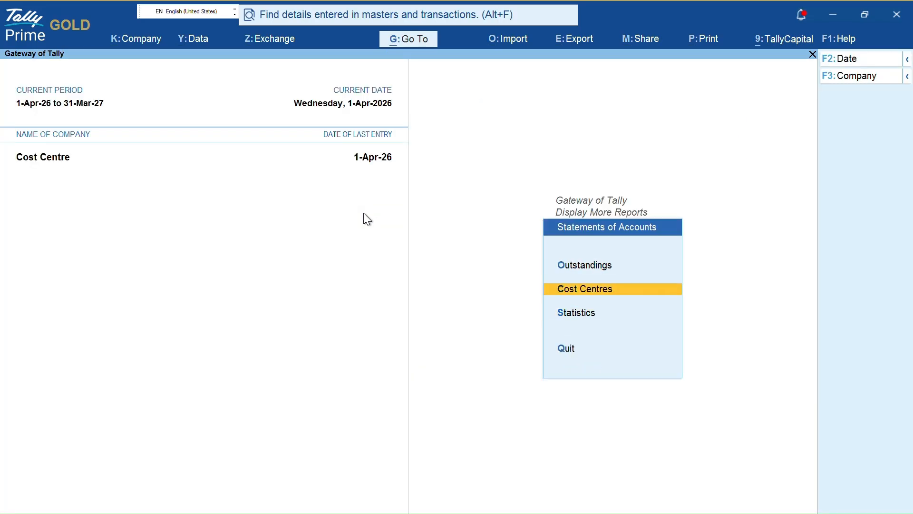
pyautogui.press('Return')
pyautogui.press('Down')
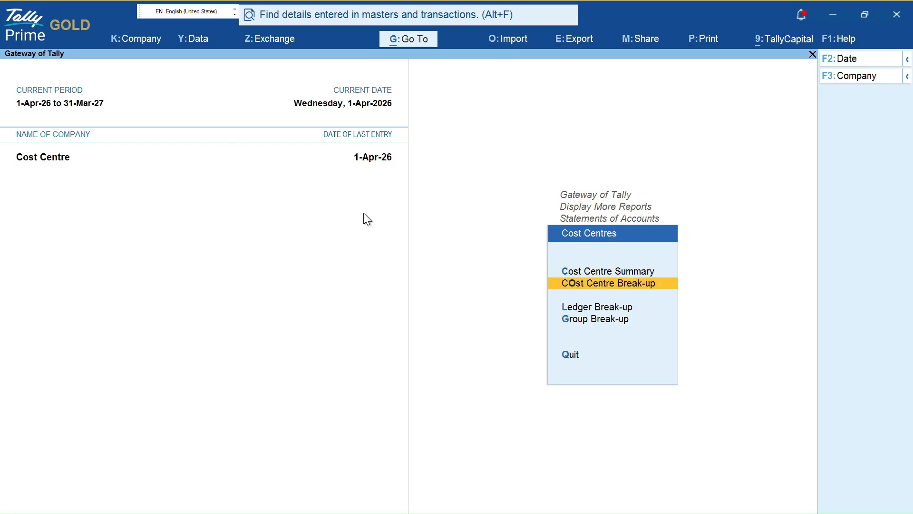
pyautogui.press('Return')
pyautogui.press('Down')
pyautogui.press('Escape')
pyautogui.press('Up')
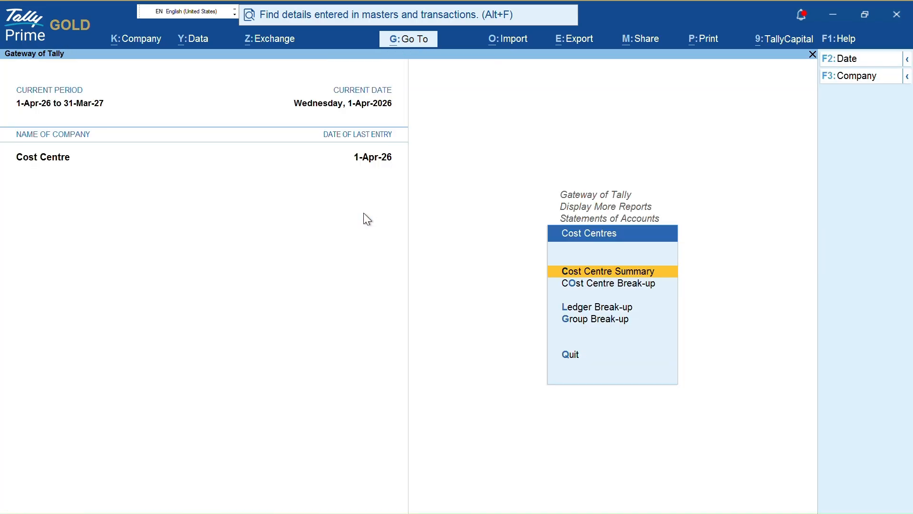
pyautogui.press('Return')
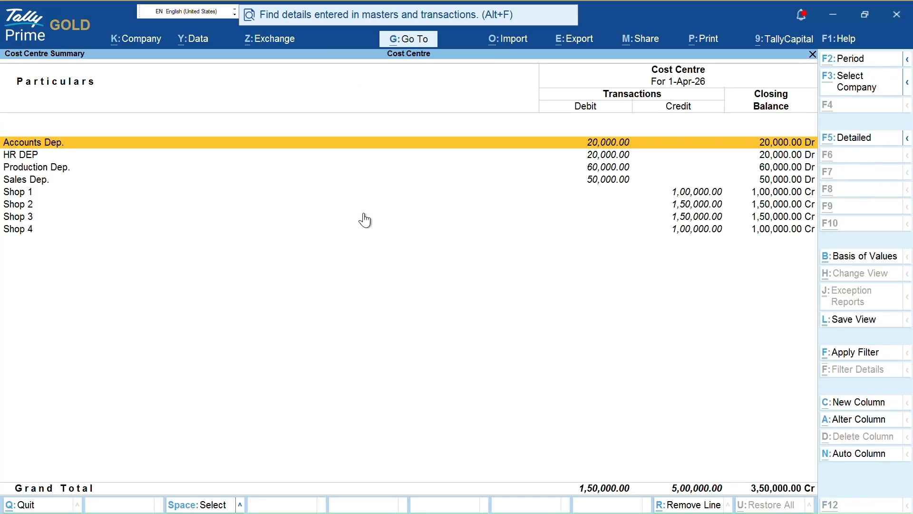
# - Review the department and shop rows in the Cost Centre Summary, then close it
pyautogui.press('Down')
pyautogui.press('Up')
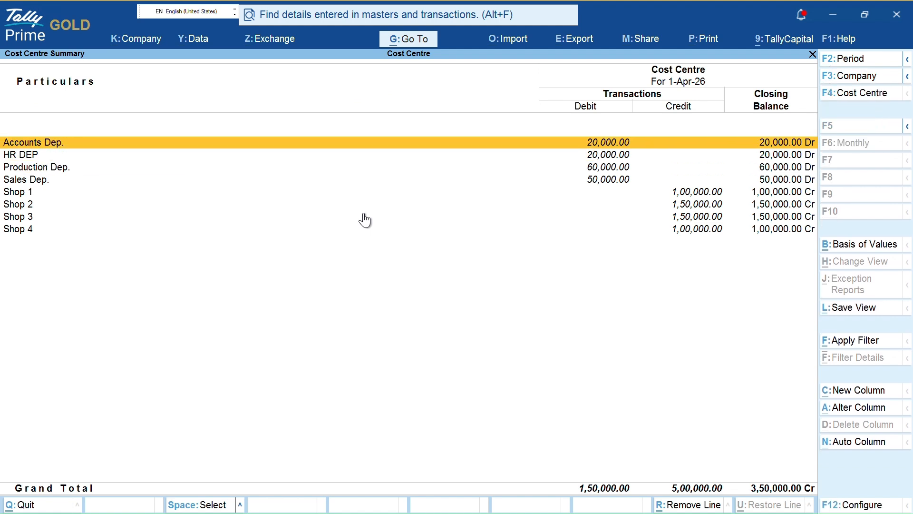
pyautogui.hotkey('shift', 'Down')
pyautogui.hotkey('shift', 'Down')
pyautogui.hotkey('shift', 'Down')
pyautogui.press('Up')
pyautogui.press('Up')
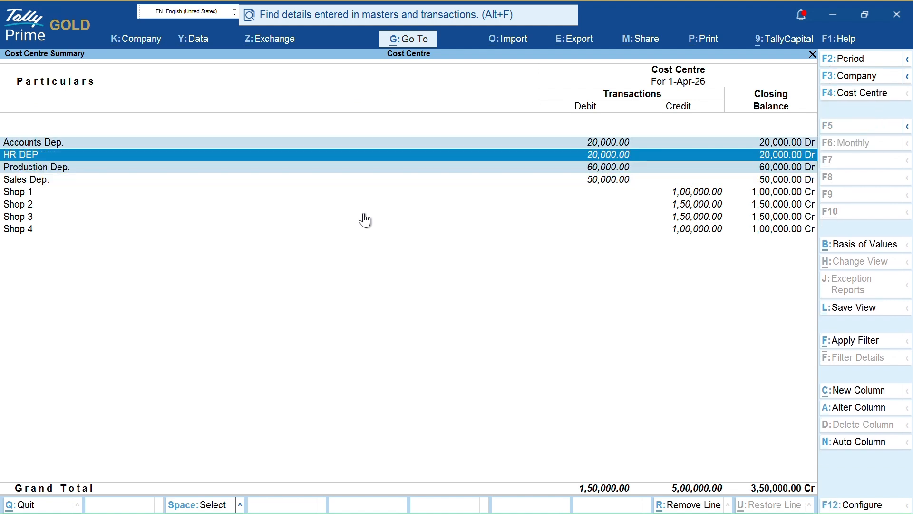
pyautogui.press('Down')
pyautogui.press('Down')
pyautogui.hotkey('shift', 'Up')
pyautogui.press('Up')
pyautogui.press('Up')
pyautogui.press('Down')
pyautogui.press('Down')
pyautogui.press('Down')
pyautogui.press('Down')
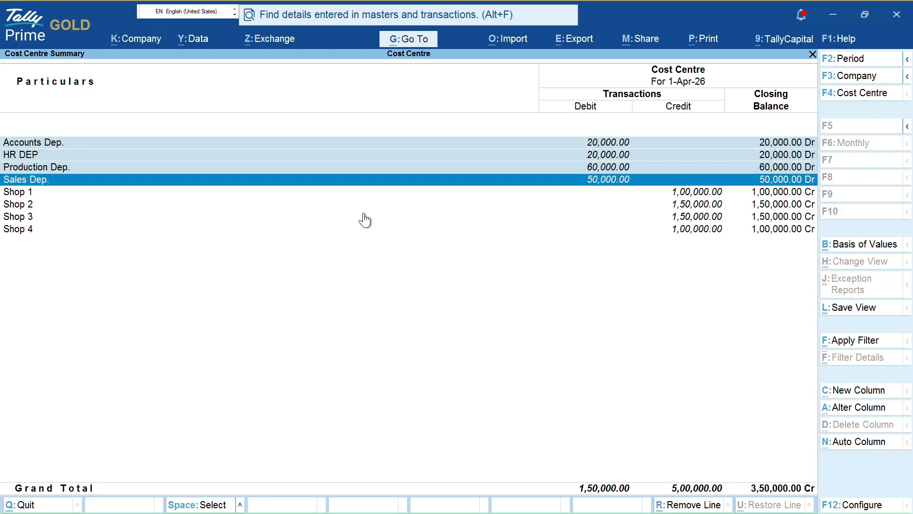
pyautogui.press('Up')
pyautogui.press('Up')
pyautogui.press('Up')
pyautogui.press('Up')
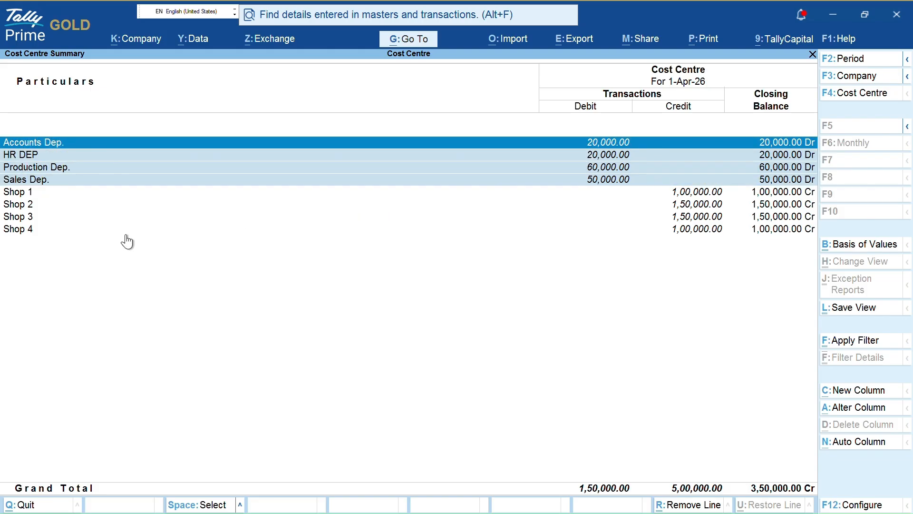
pyautogui.press('Down')
pyautogui.press('Down')
pyautogui.press('Down')
pyautogui.press('Down')
pyautogui.press('Down')
pyautogui.press('Down')
pyautogui.press('Escape')
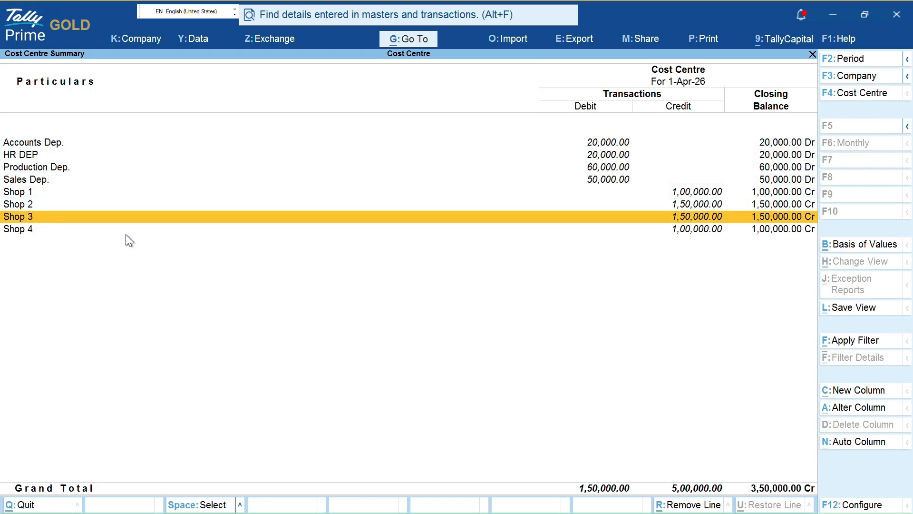
pyautogui.press('Escape')
# - View the ledger-wise cost centre break-up for Electricity Bill, then for Rent
pyautogui.press('Down')
pyautogui.press('Return')
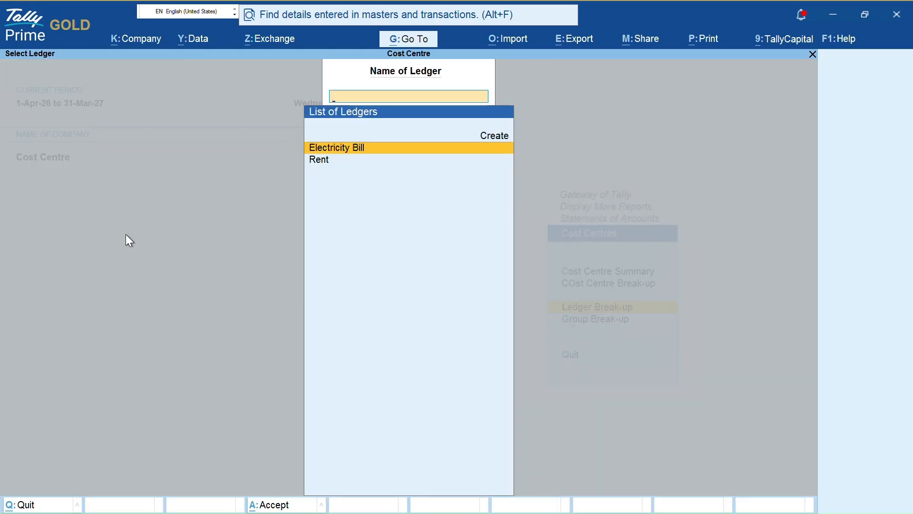
pyautogui.press('Return')
pyautogui.press('Down')
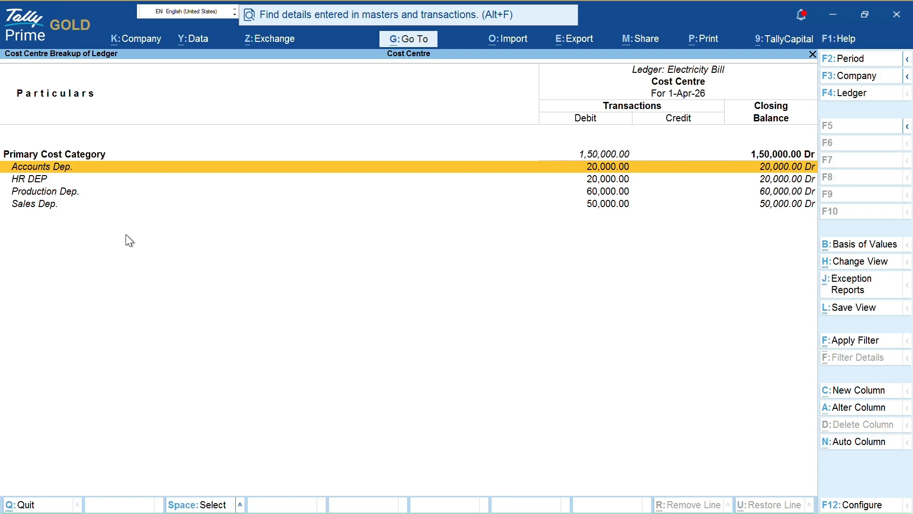
pyautogui.press('Up')
pyautogui.press('F4')
pyautogui.press('Down')
pyautogui.press('Return')
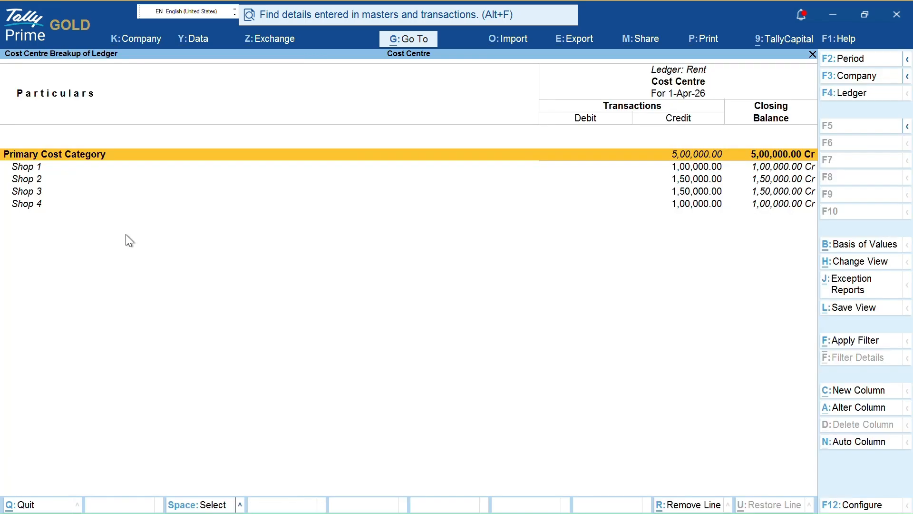
pyautogui.press('Down')
# - Open the Cost Centre Break-up for Accounts Dep., showing 20,000 Indirect Expenses, then exit the reports
pyautogui.press('Down')
pyautogui.press('Down')
pyautogui.press('Down')
pyautogui.press('F4')
pyautogui.press('BackSpace')
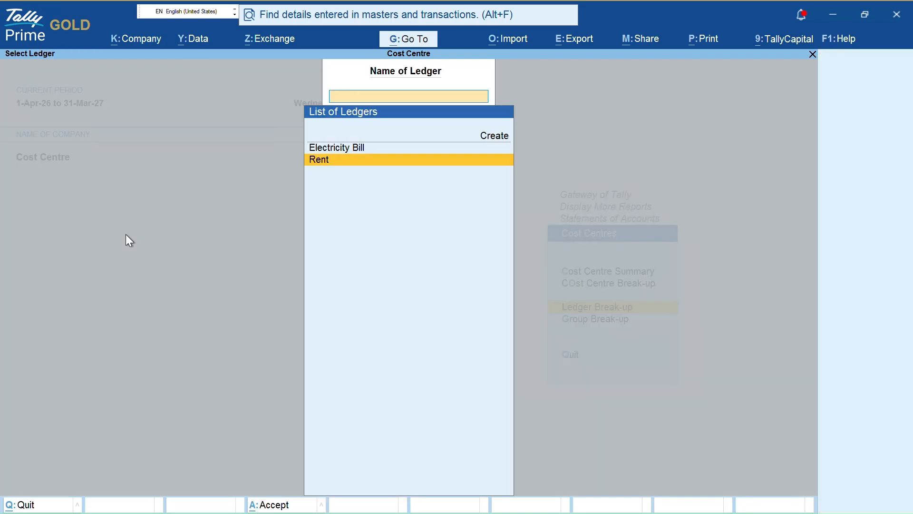
pyautogui.press('Escape')
pyautogui.press('Down')
pyautogui.press('Return')
pyautogui.press('Escape')
pyautogui.press('Up')
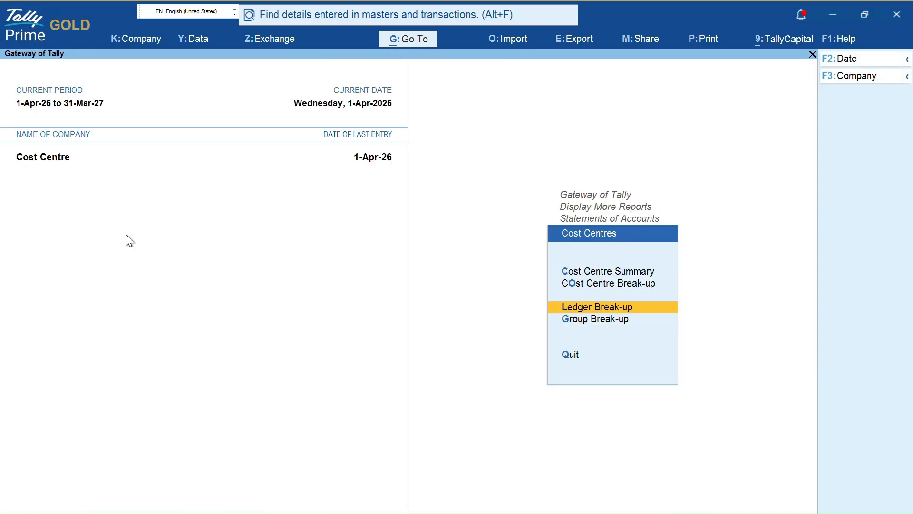
pyautogui.press('Return')
pyautogui.press('Escape')
pyautogui.press('Up')
pyautogui.press('Return')
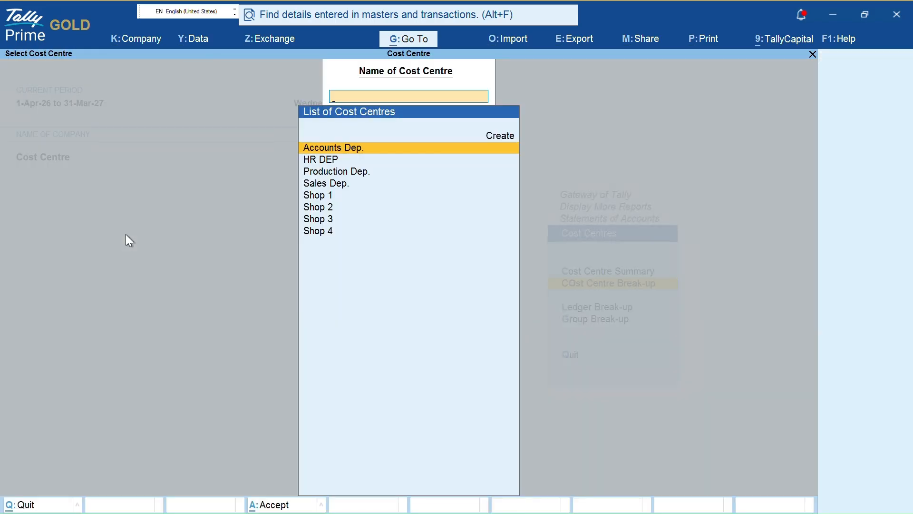
pyautogui.press('Return')
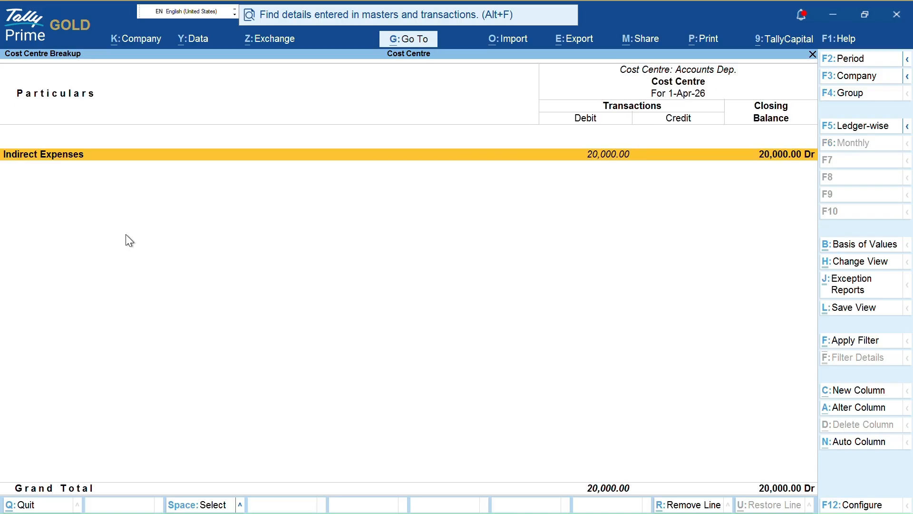
pyautogui.press('Escape')
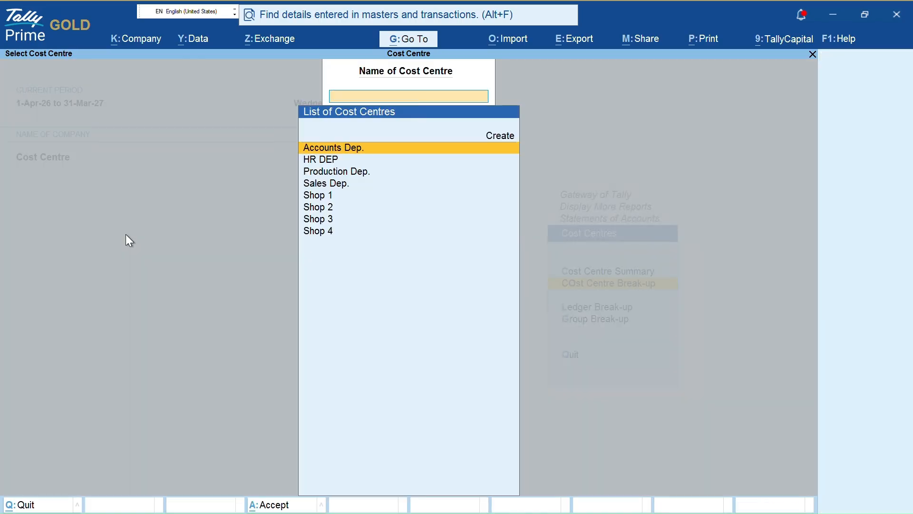
pyautogui.press('Escape')
pyautogui.press('Escape')
pyautogui.press('Escape')
pyautogui.press('Escape')
pyautogui.press('Escape')
pyautogui.press('Escape')
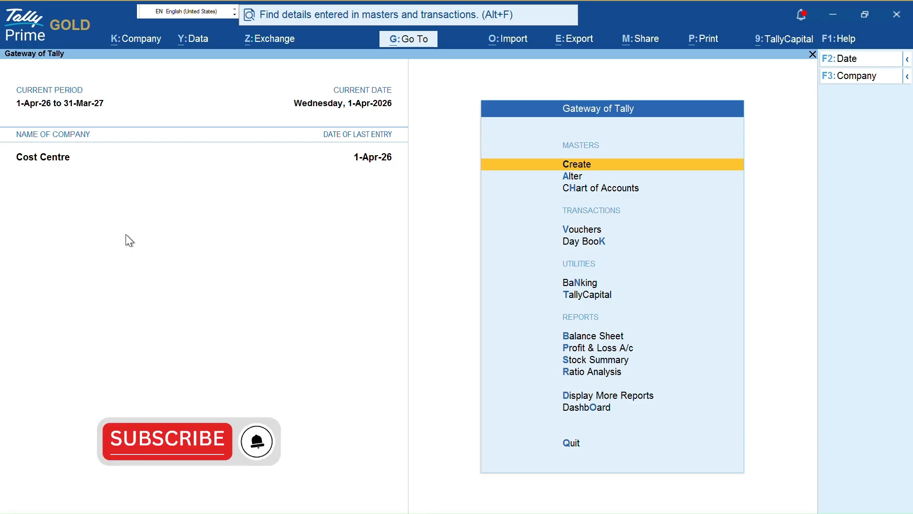
# - Start payment voucher No. 2 and accept the date to reach the debit line
pyautogui.press('v')
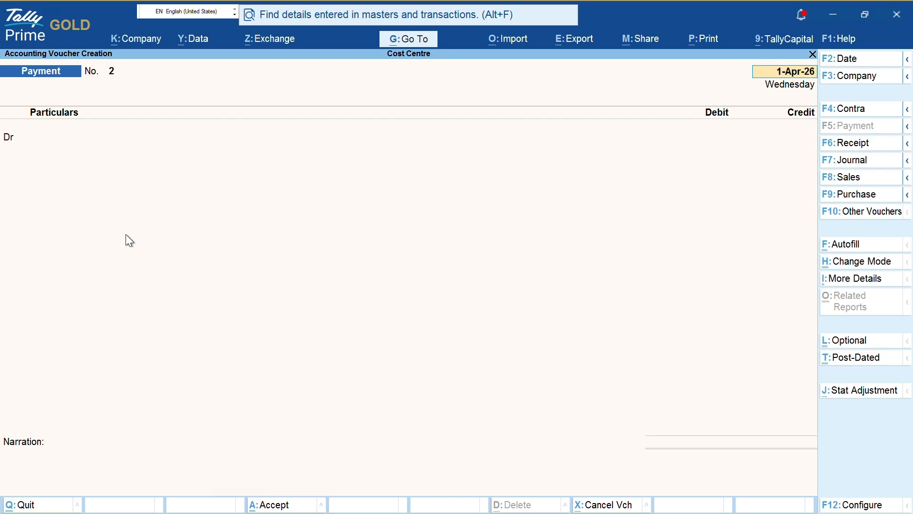
pyautogui.press('Return')
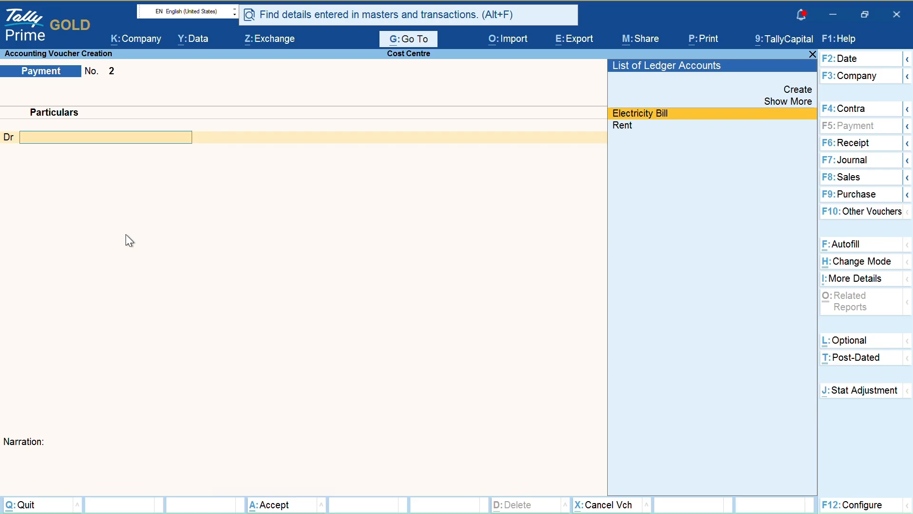
# - Create ledger Salary Exp under Indirect Expenses, GST Not Applicable, and debit it 1,20,000
pyautogui.hotkey('alt', 'c')
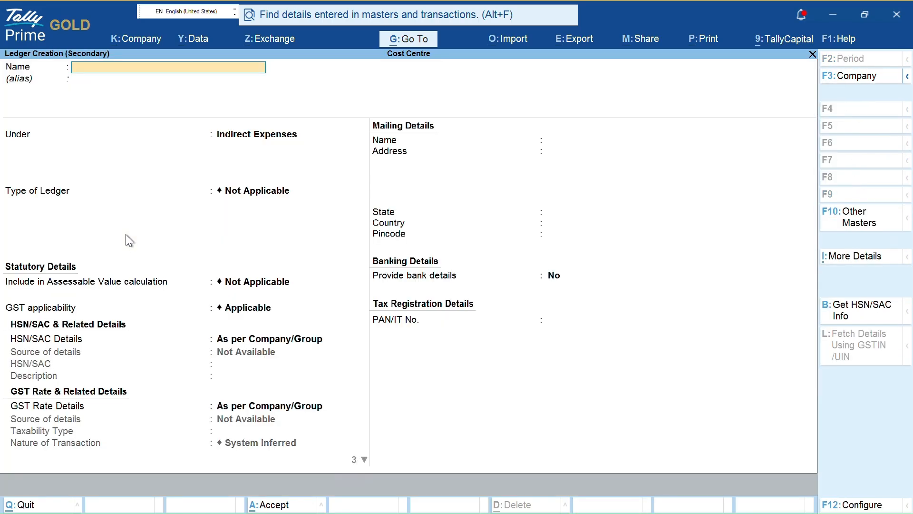
pyautogui.write('Salary Exp')
pyautogui.press('Return')
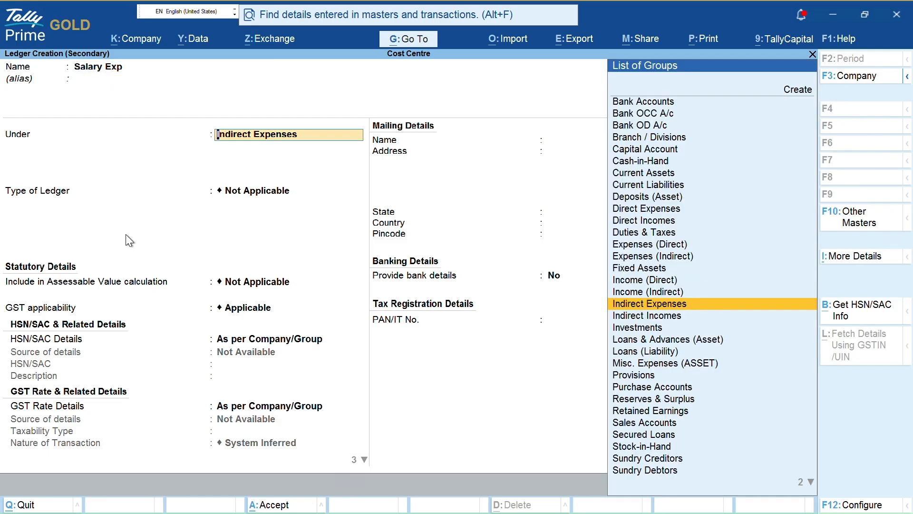
pyautogui.press('Return')
pyautogui.write('n')
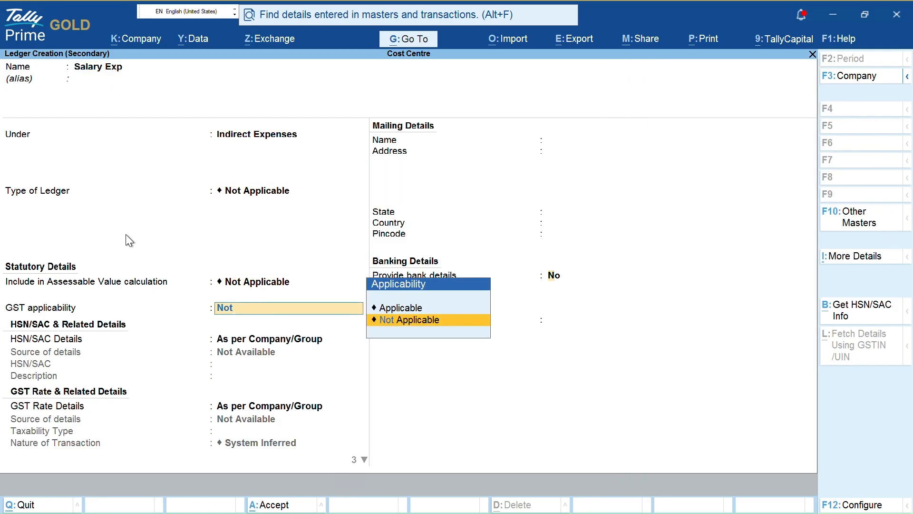
pyautogui.press('Return')
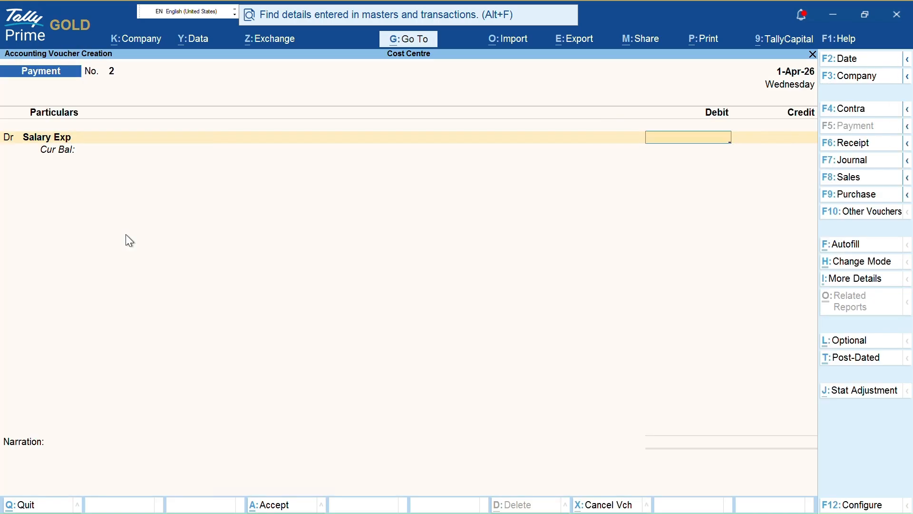
pyautogui.write('1,20,00')
pyautogui.write('0000')
pyautogui.press('Return')
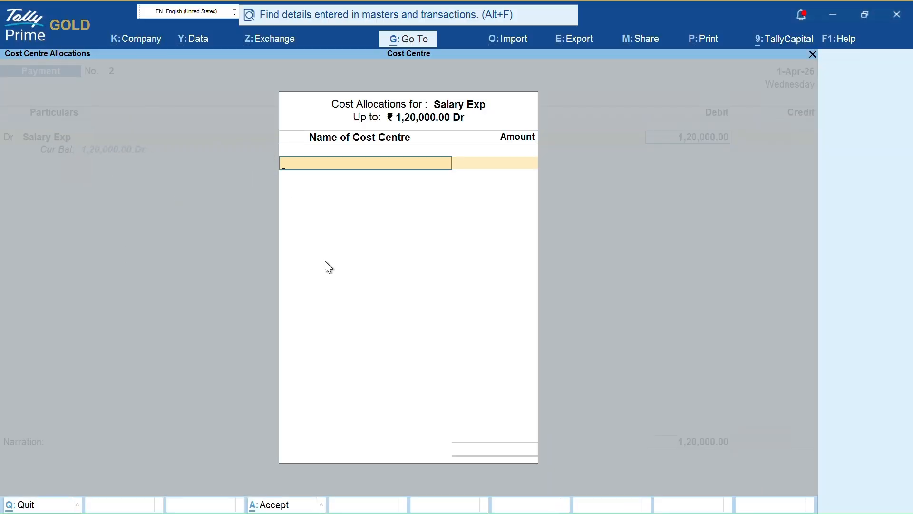
# - Create the first employee cost centre and allocate it 20,000 of the salary
pyautogui.hotkey('alt', 'c')
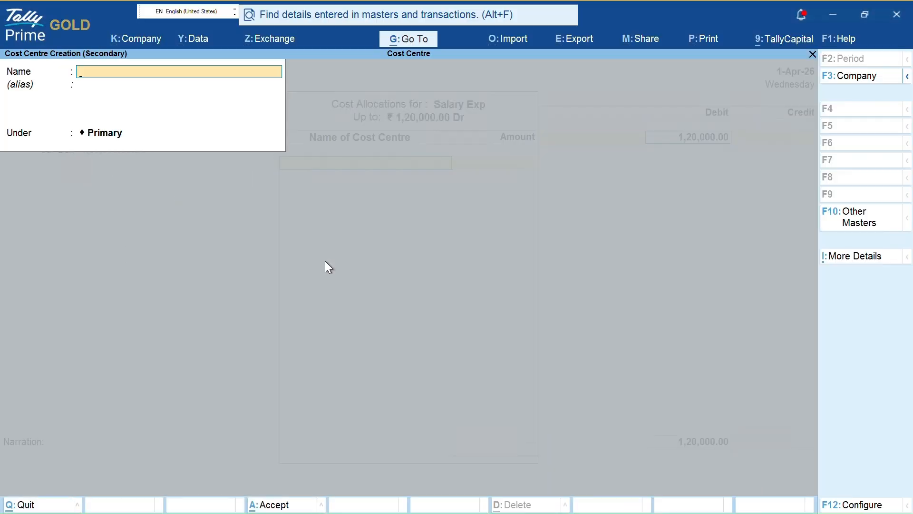
pyautogui.write('Ramesh')
pyautogui.press('Return')
pyautogui.press('Return')
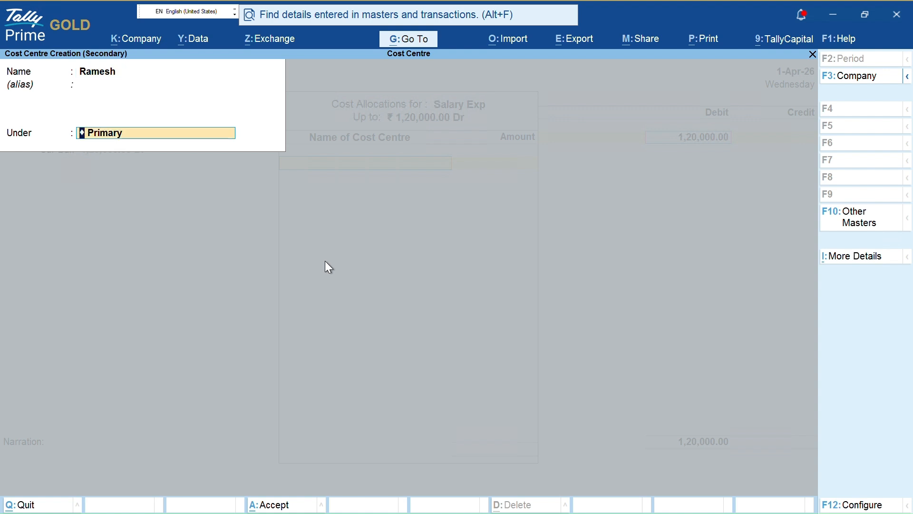
pyautogui.press('Return')
pyautogui.press('Return')
pyautogui.press('Return')
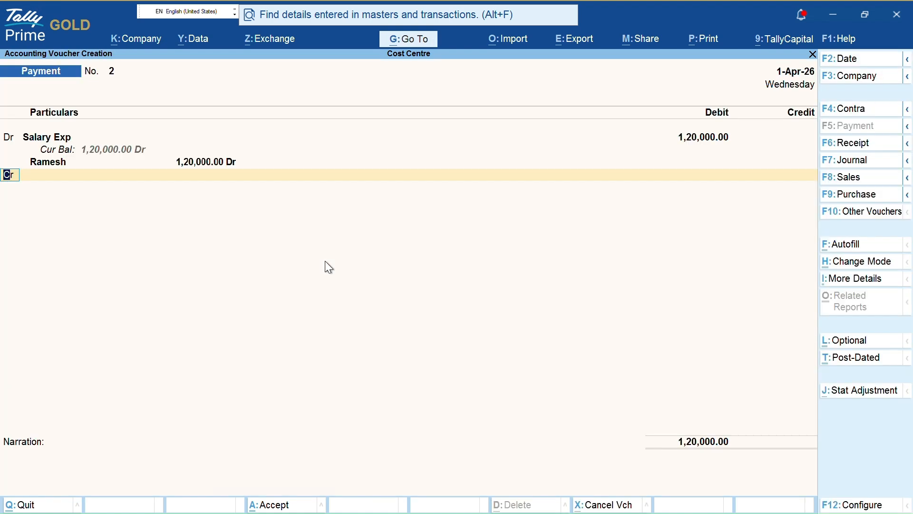
pyautogui.press('Return')
pyautogui.press('BackSpace')
pyautogui.write('00')
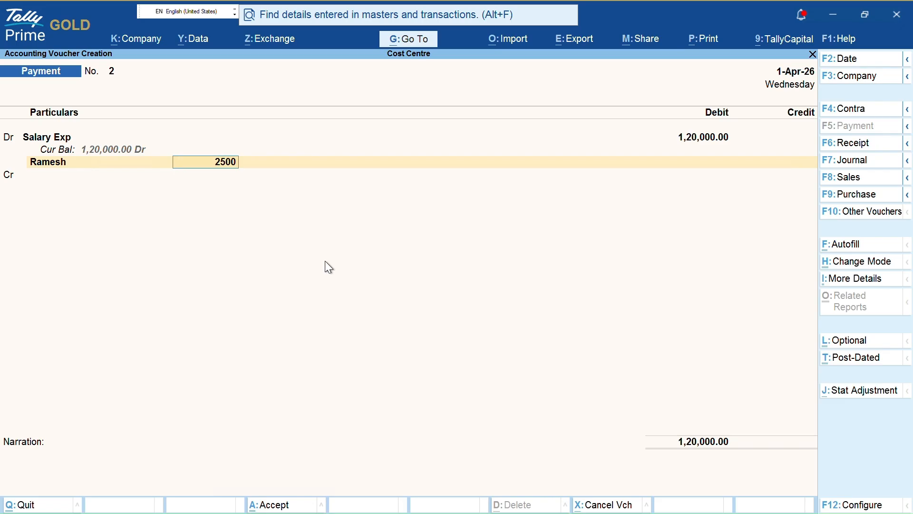
pyautogui.press('BackSpace')
pyautogui.press('BackSpace')
pyautogui.press('BackSpace')
pyautogui.write('0,000')
pyautogui.press('Return')
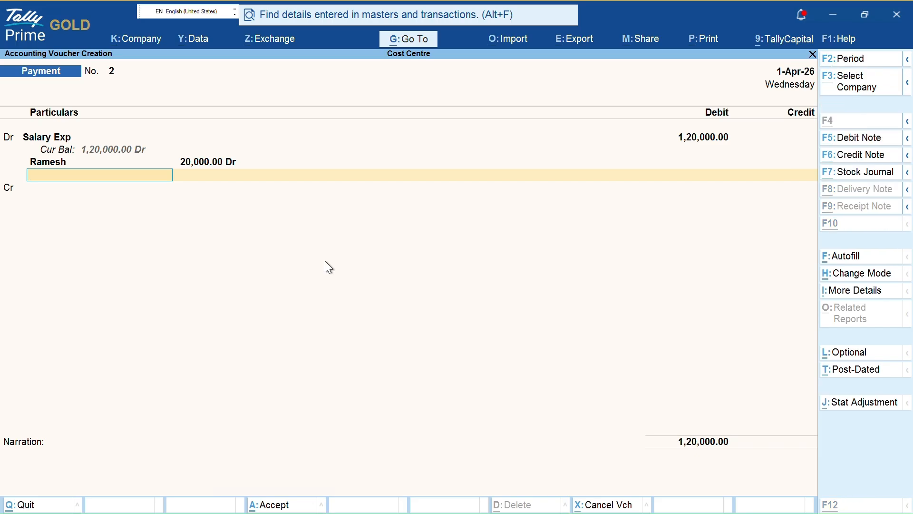
# - Create a second employee cost centre and allocate it 20,000
pyautogui.hotkey('alt', 'c')
pyautogui.write('Mohit')
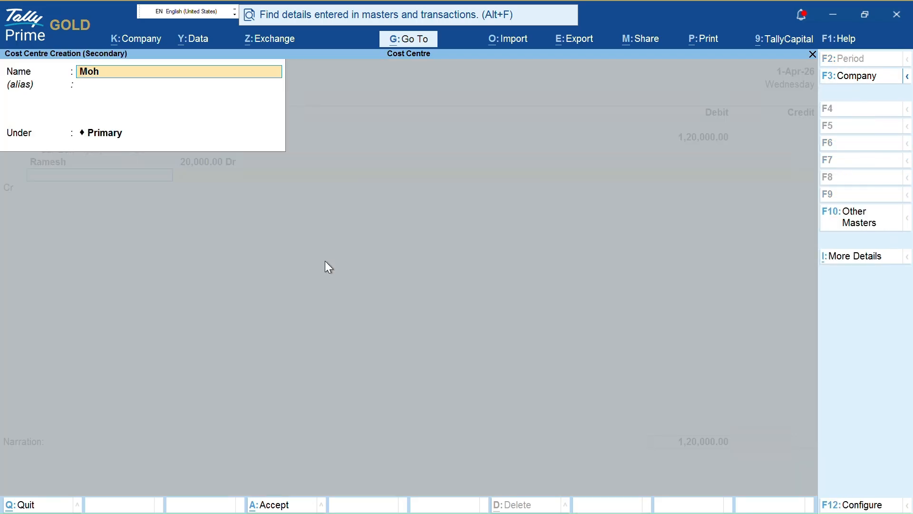
pyautogui.press('Return')
pyautogui.hotkey('ctrl', 'a')
pyautogui.write('20000')
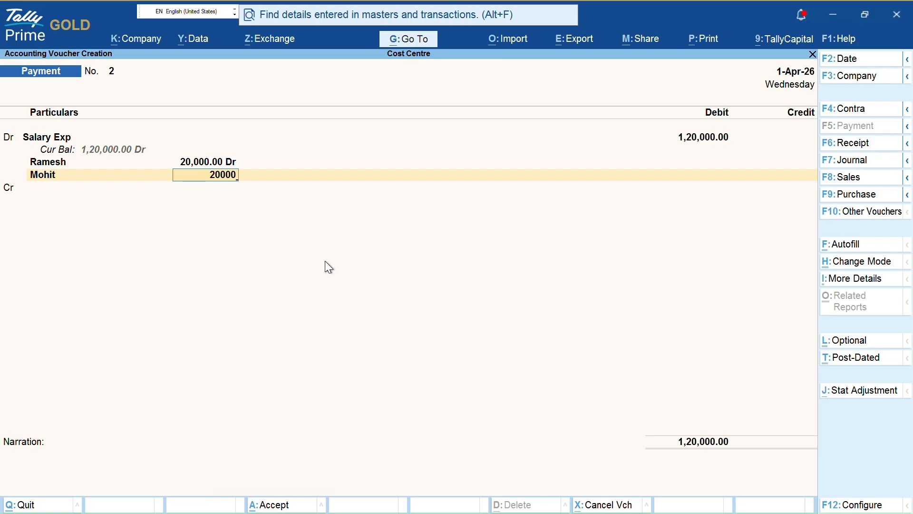
pyautogui.press('Return')
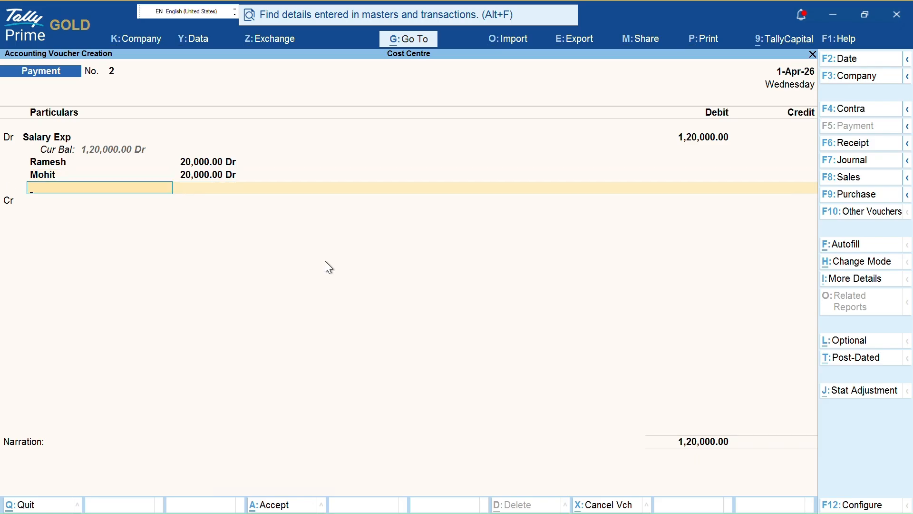
# - Create a third employee cost centre and allocate it 40,000
pyautogui.hotkey('alt', 'c')
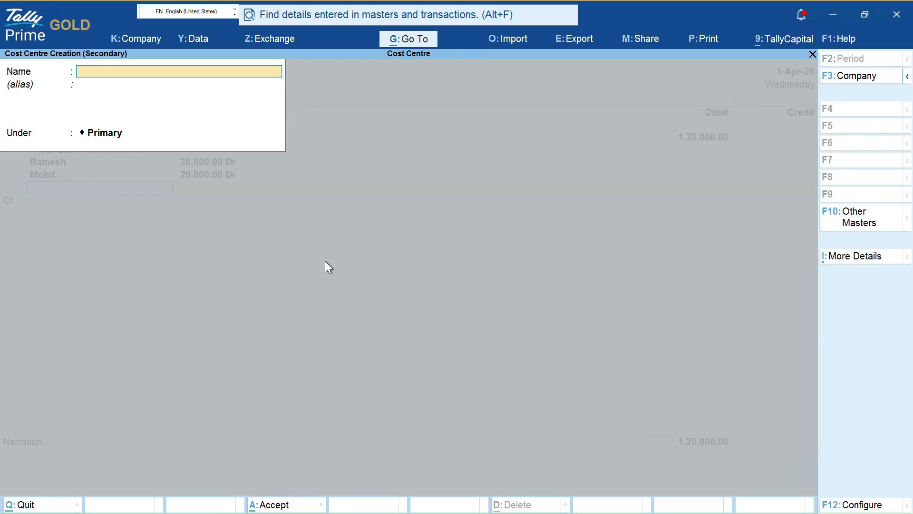
pyautogui.write('M')
pyautogui.press('BackSpace')
pyautogui.write('Amit')
pyautogui.press('Return')
pyautogui.press('Return')
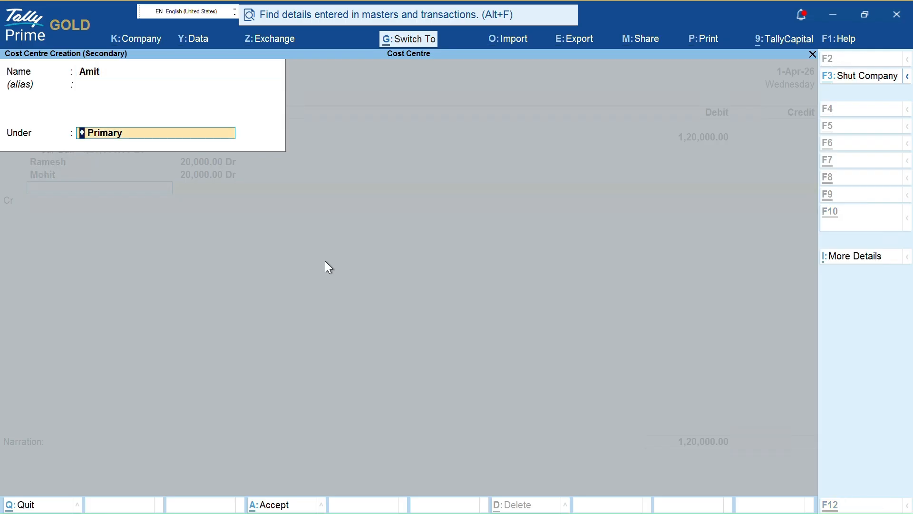
pyautogui.hotkey('ctrl', 'a')
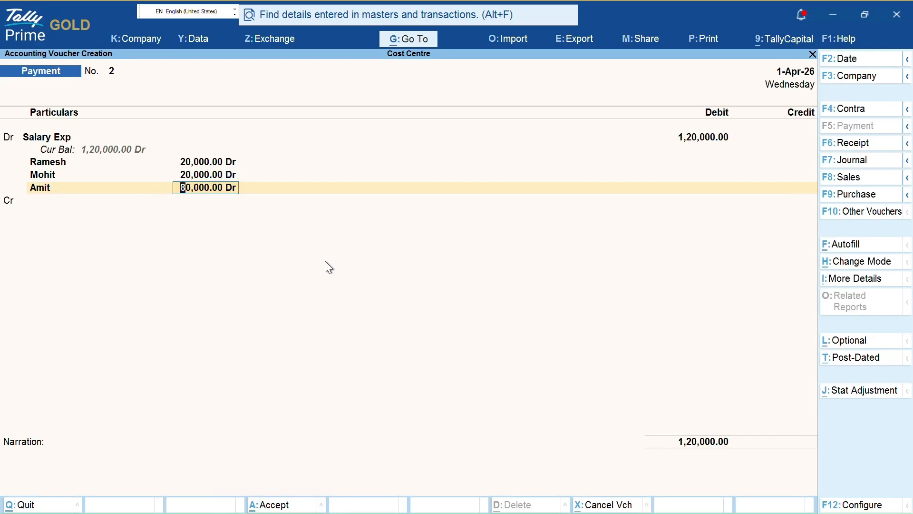
pyautogui.write('40,000')
pyautogui.press('Return')
# - Create the fourth employee cost centre with the remaining 40,000, completing the allocation
pyautogui.hotkey('alt', 'c')
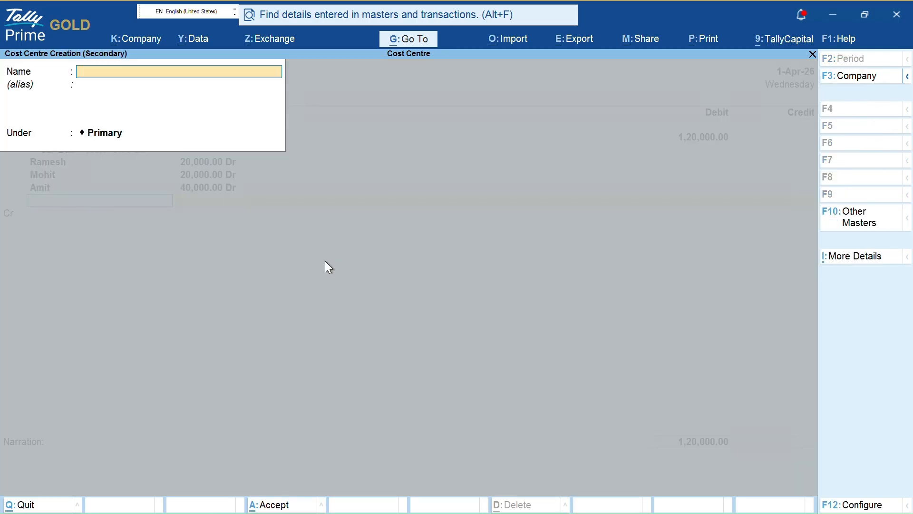
pyautogui.write('Ravi')
pyautogui.press('Return')
pyautogui.hotkey('ctrl', 'a')
pyautogui.press('Return')
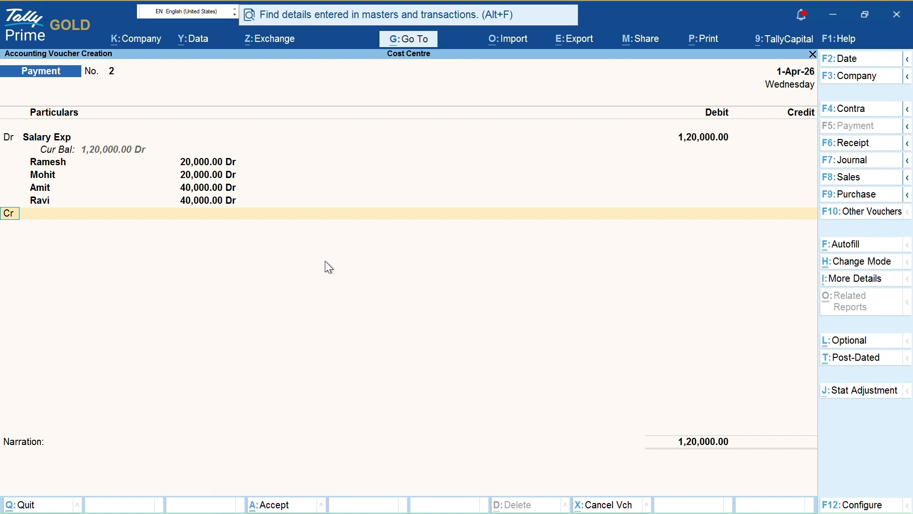
# - Credit PNB and save payment voucher No. 2
pyautogui.write('pn')
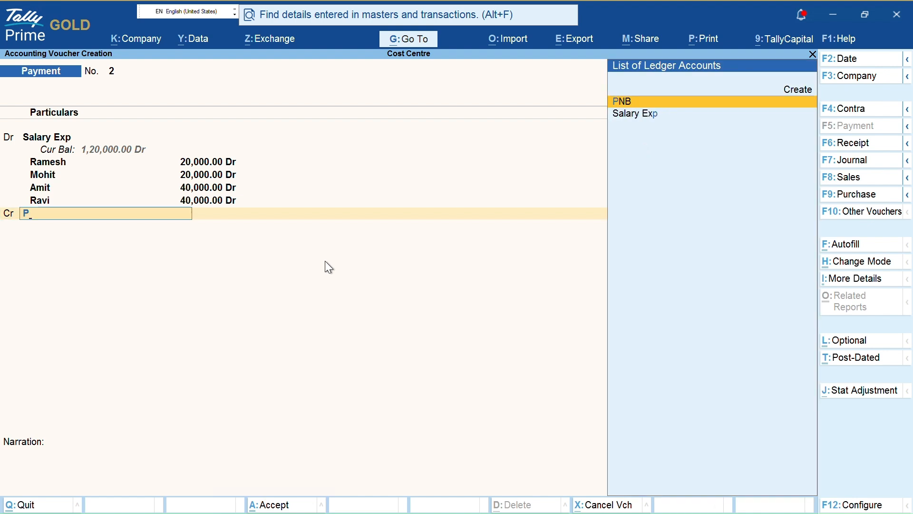
pyautogui.press('Return')
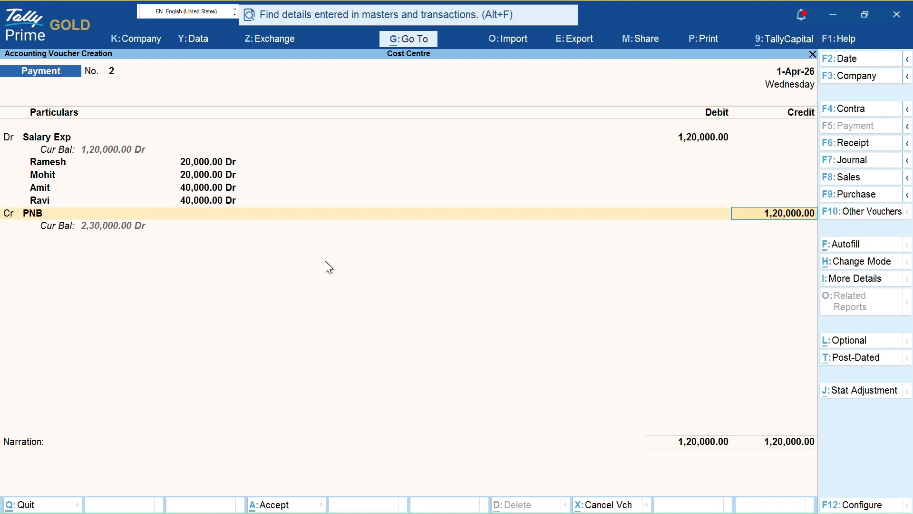
pyautogui.press('ctrl')
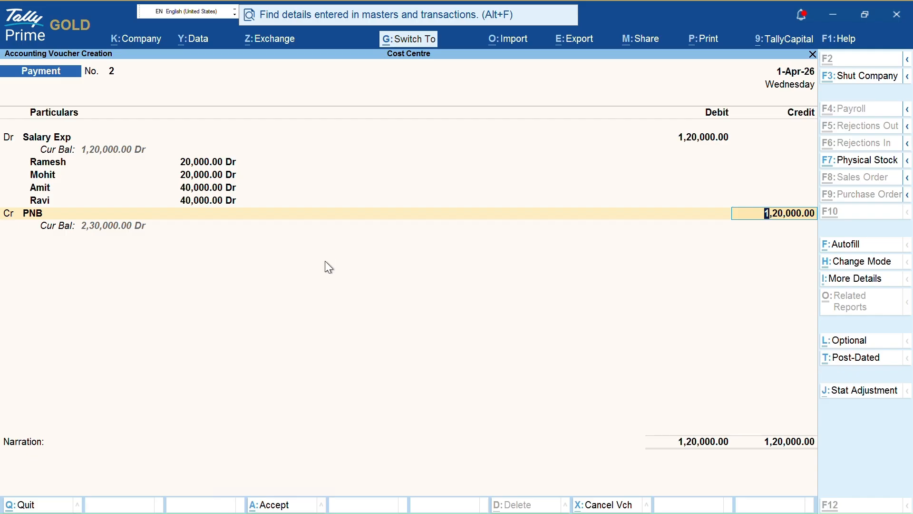
pyautogui.hotkey('ctrl', 'a')
pyautogui.press('Escape')
pyautogui.press('Escape')
pyautogui.press('Escape')
pyautogui.press('d')
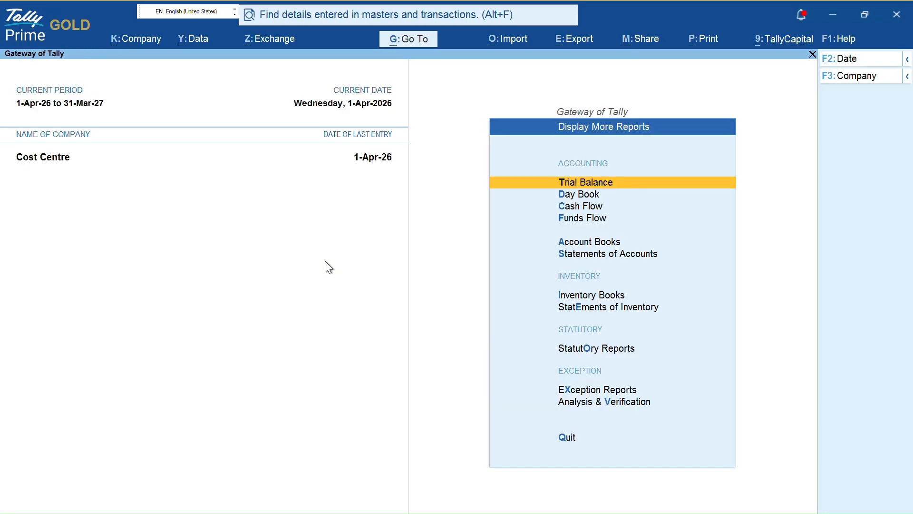
pyautogui.press('s')
pyautogui.press('c')
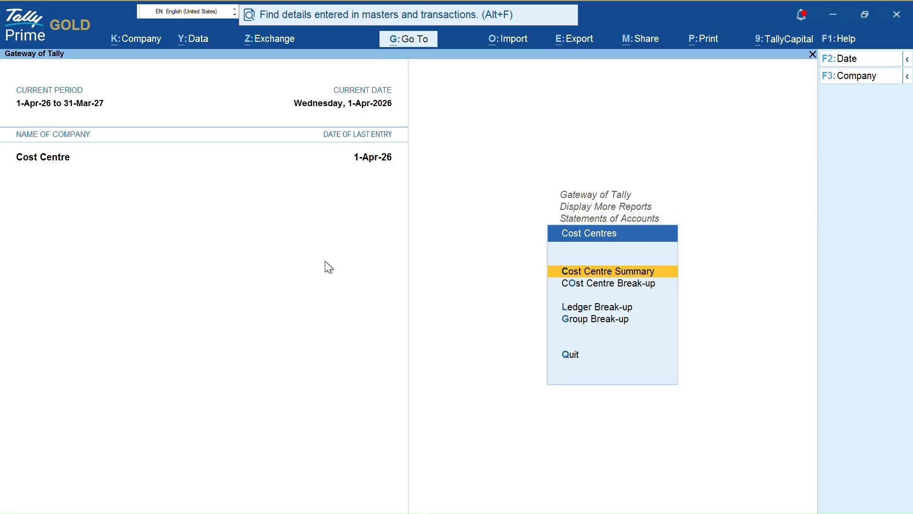
pyautogui.press('Down')
pyautogui.press('Down')
pyautogui.press('Down')
pyautogui.press('Return')
pyautogui.press('Escape')
pyautogui.press('Up')
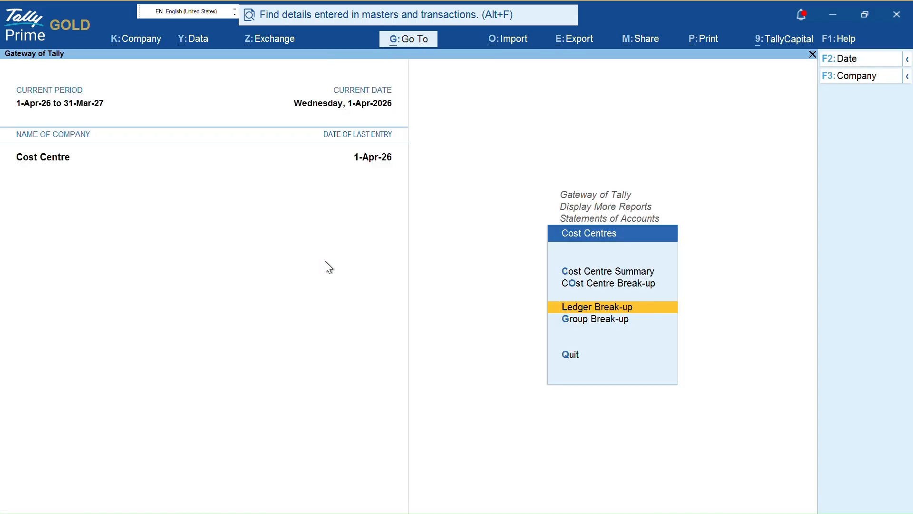
pyautogui.press('Return')
pyautogui.press('Down')
pyautogui.press('Down')
pyautogui.press('Return')
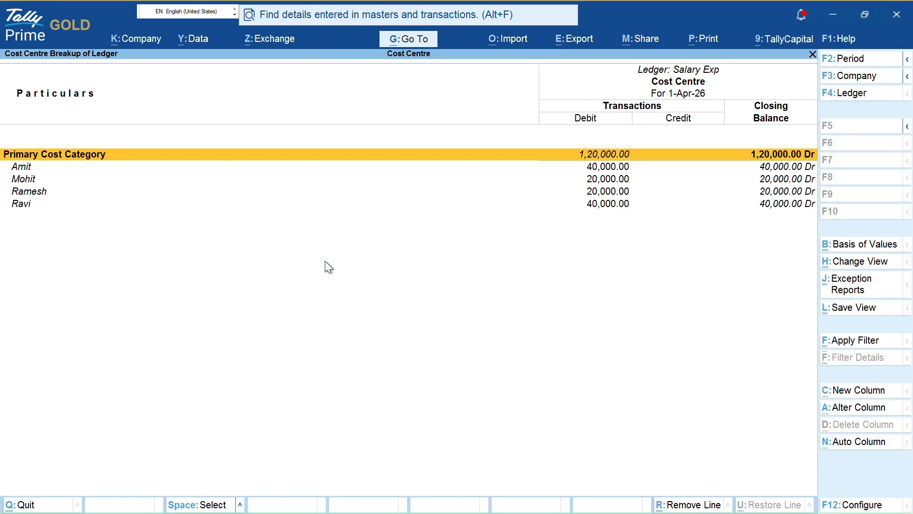
pyautogui.press('Down')
pyautogui.press('space')
pyautogui.press('space')
pyautogui.press('space')
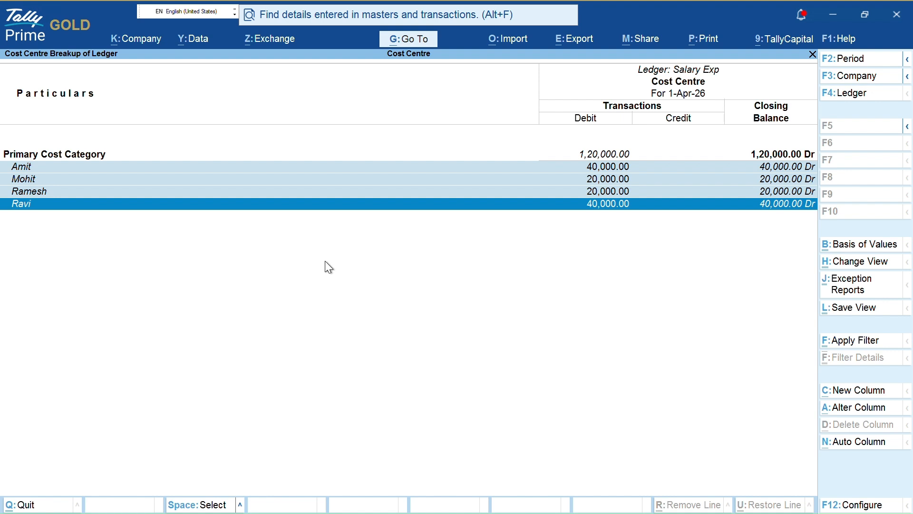
pyautogui.press('Up')
pyautogui.press('Up')
pyautogui.press('Up')
pyautogui.press('Return')
pyautogui.press('Return')
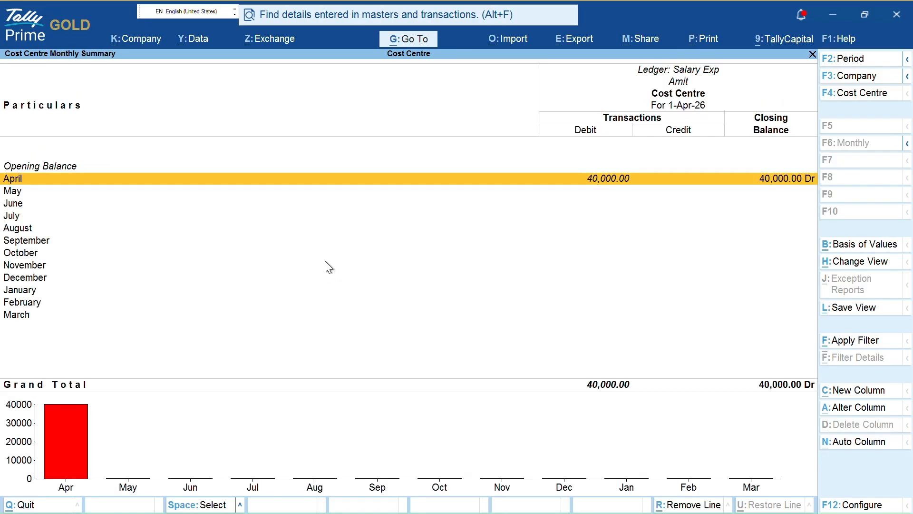
pyautogui.press('Return')
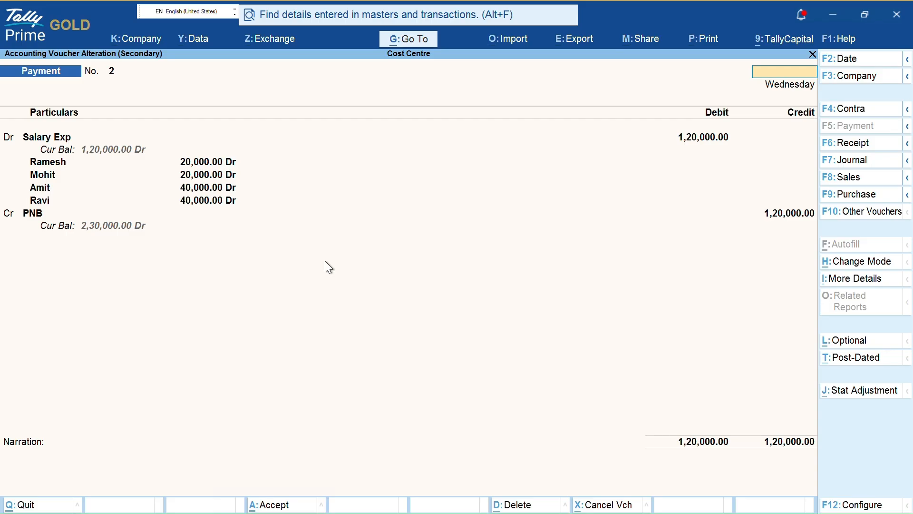
pyautogui.press('Escape')
pyautogui.press('Escape')
pyautogui.press('Escape')
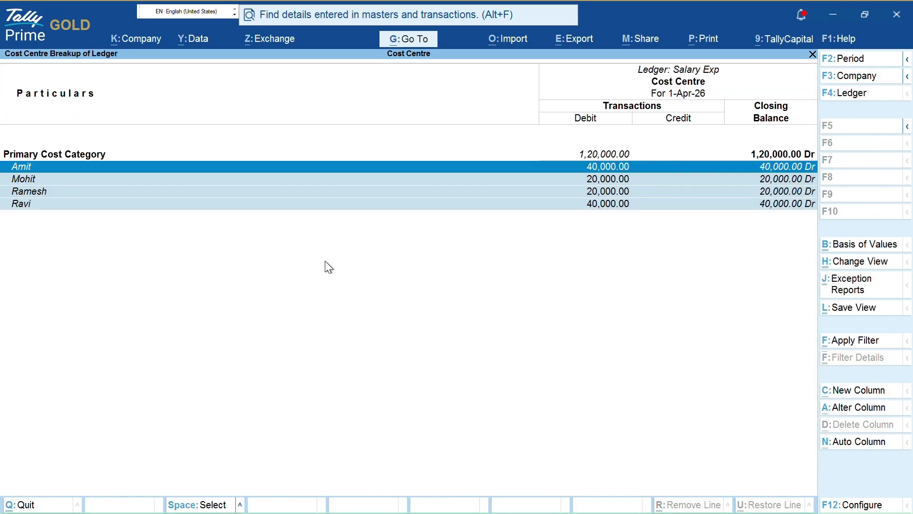
# - Drill into an employee's monthly Salary Exp summary down to payment voucher No. 2
pyautogui.press('Down')
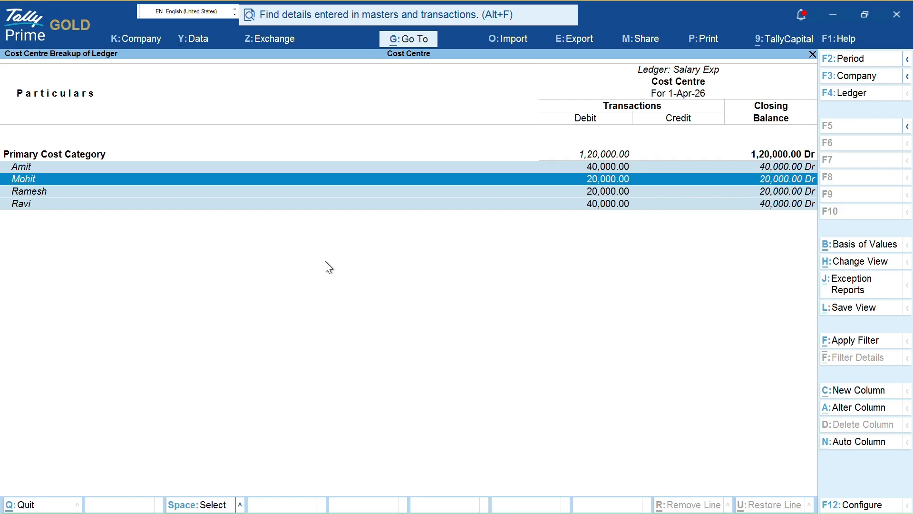
pyautogui.press('Return')
pyautogui.press('Return')
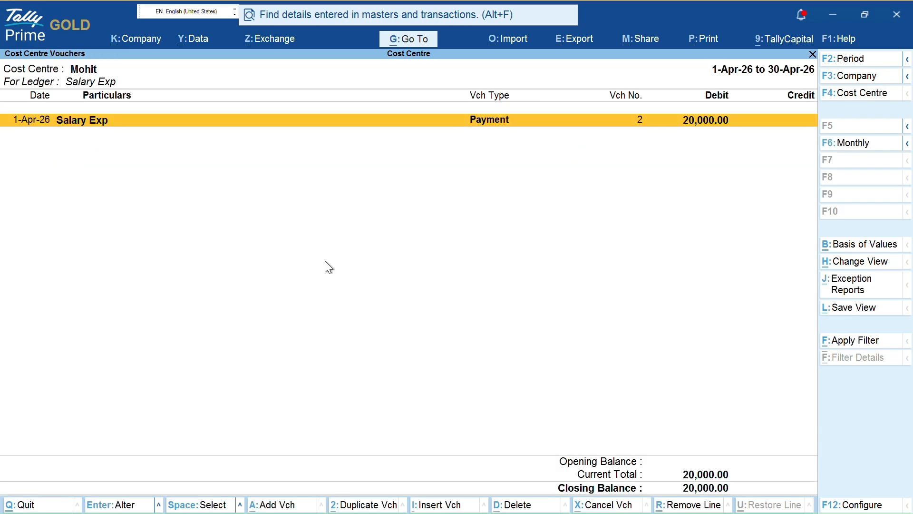
pyautogui.press('Return')
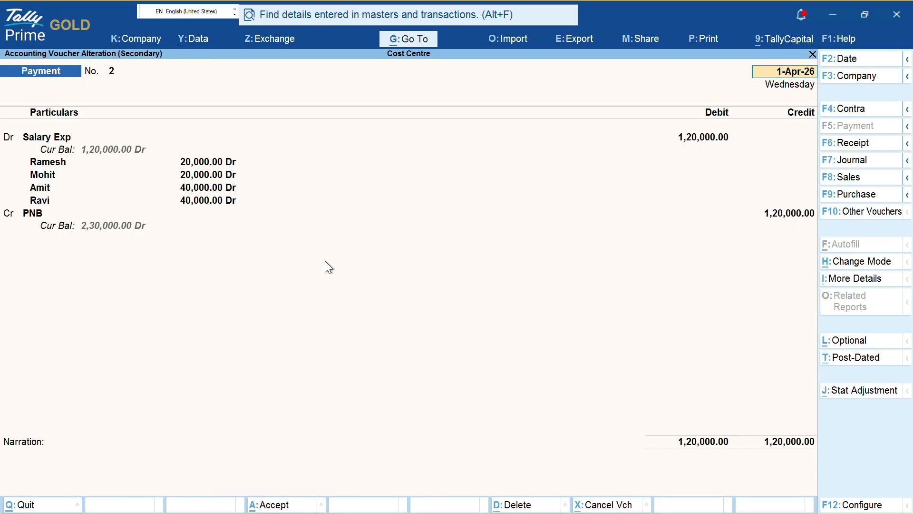
pyautogui.press('Escape')
pyautogui.press('Escape')
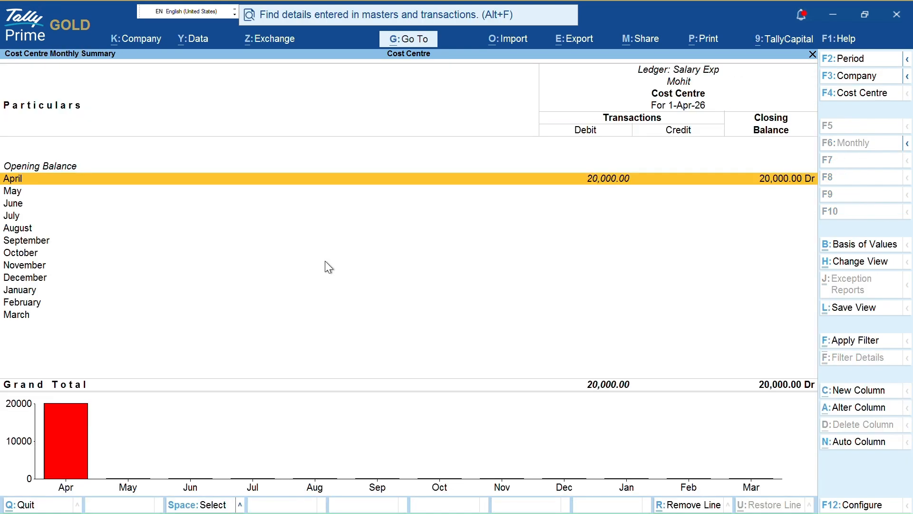
pyautogui.press('Escape')
# - Check another employee's monthly summary, mark the employee rows, then return to Gateway of Tally
pyautogui.press('Down')
pyautogui.press('Down')
pyautogui.press('Return')
pyautogui.press('Escape')
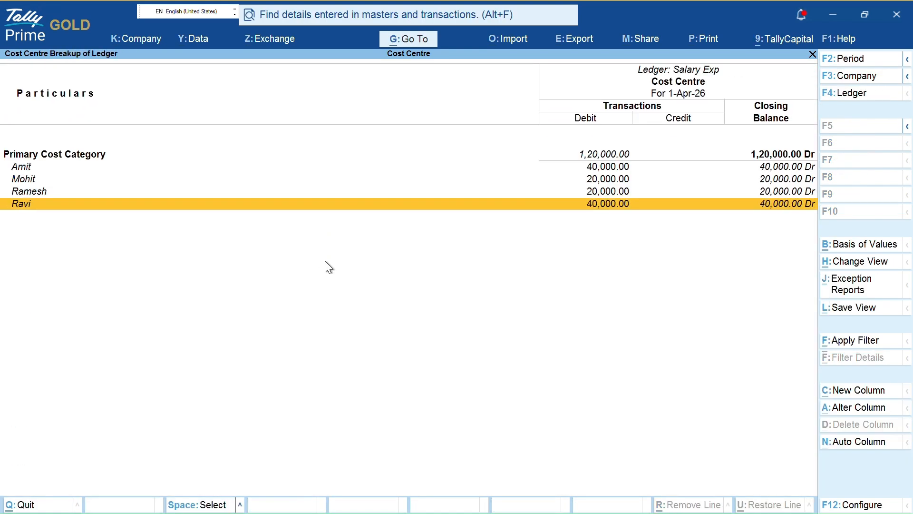
pyautogui.press('Up')
pyautogui.press('Up')
pyautogui.press('Up')
pyautogui.press('space')
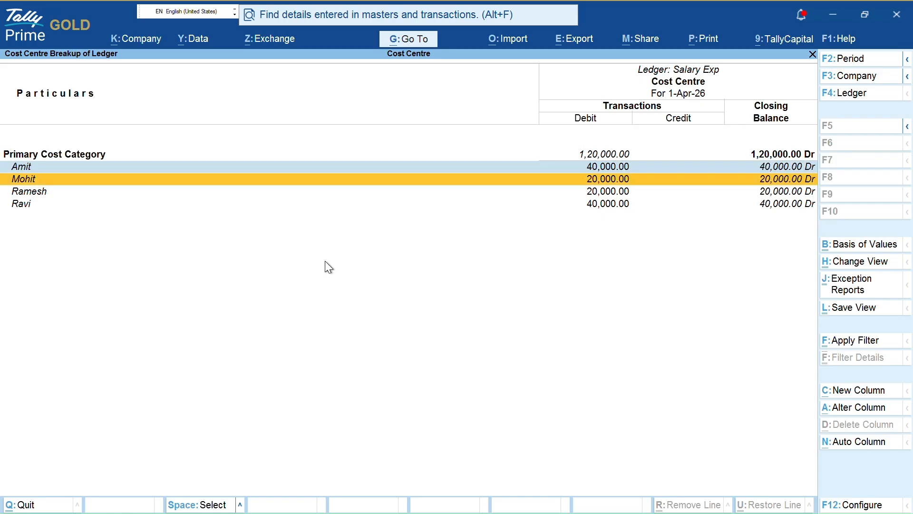
pyautogui.press('space')
pyautogui.press('space')
pyautogui.press('space')
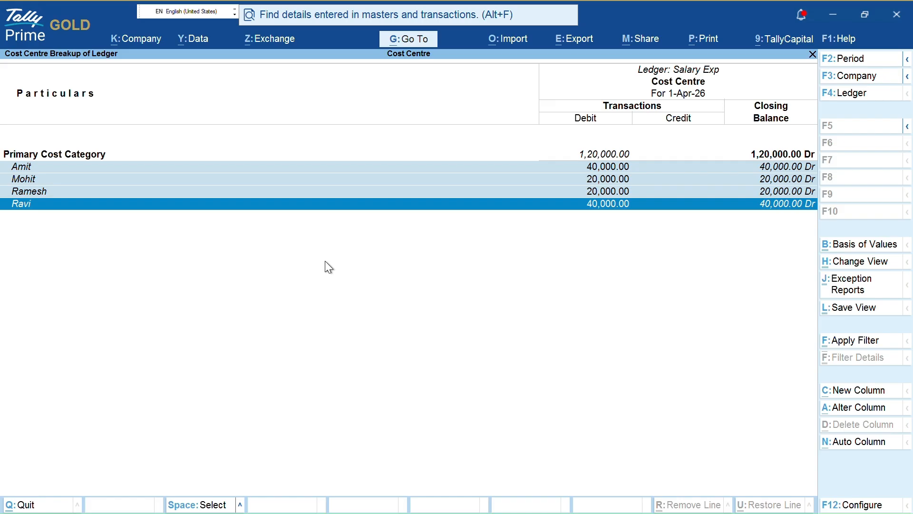
pyautogui.press('Up')
pyautogui.press('Up')
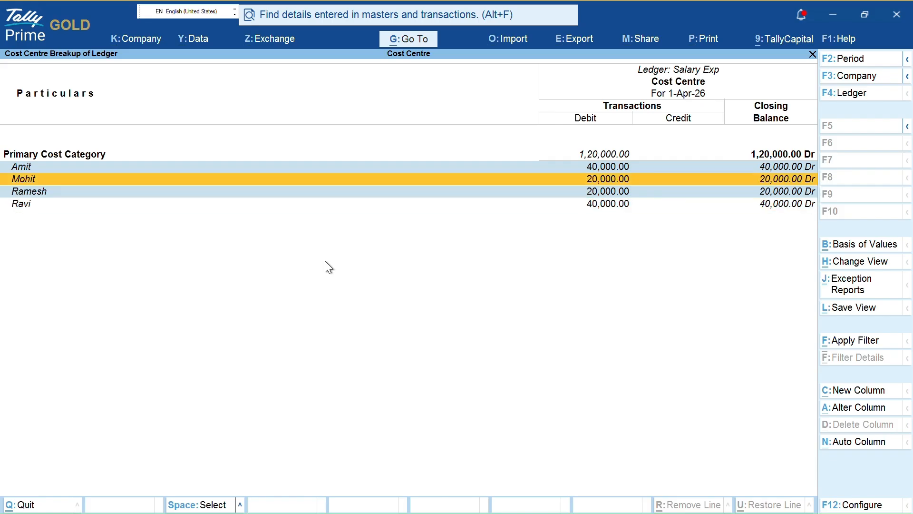
pyautogui.press('Down')
pyautogui.press('Up')
pyautogui.press('Down')
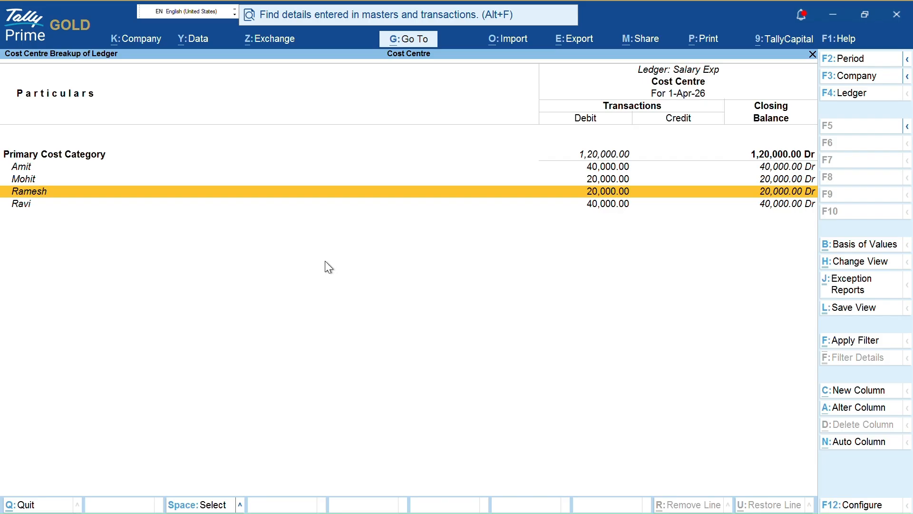
pyautogui.press('Escape')
pyautogui.press('Escape')
pyautogui.press('Escape')
pyautogui.press('Escape')
pyautogui.press('Escape')
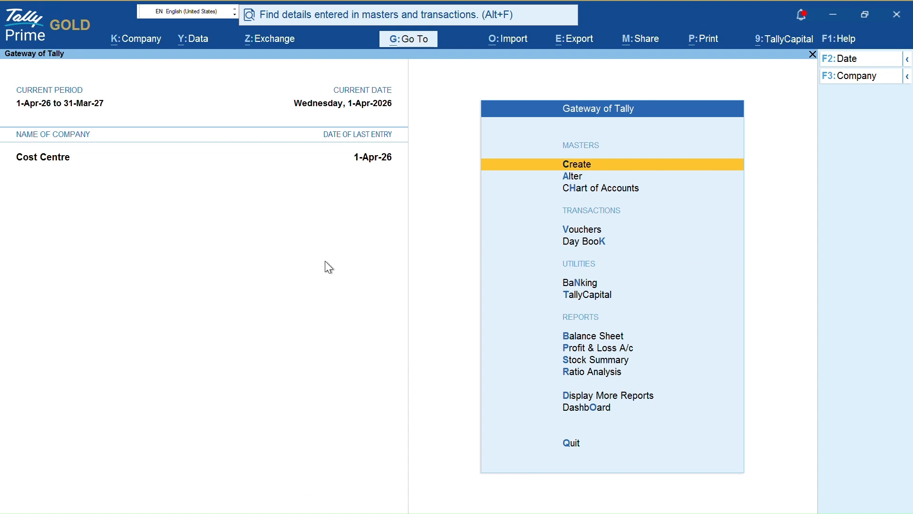
# - Start payment voucher No. 3 and debit Salary Exp 1,20,000
pyautogui.press('v')
pyautogui.press('Return')
pyautogui.write('as')
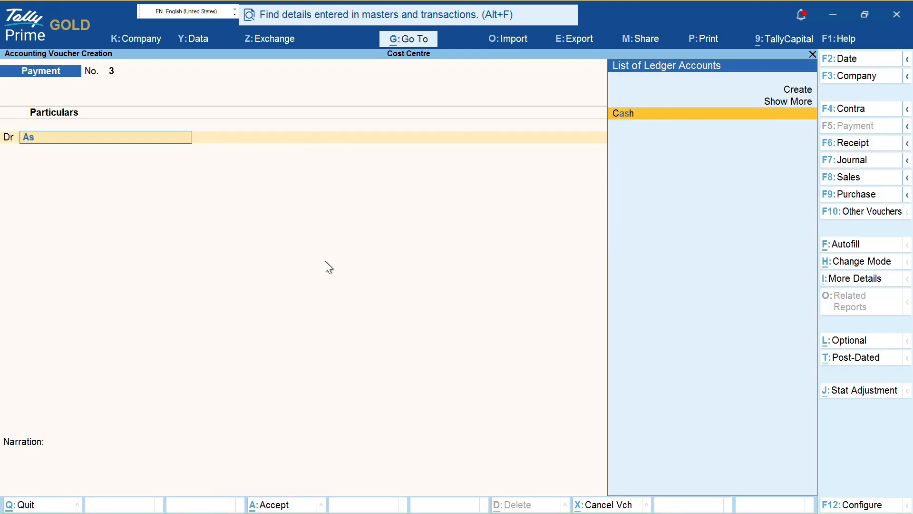
pyautogui.press('BackSpace')
pyautogui.press('BackSpace')
pyautogui.write('sal')
pyautogui.press('Return')
pyautogui.write('120000')
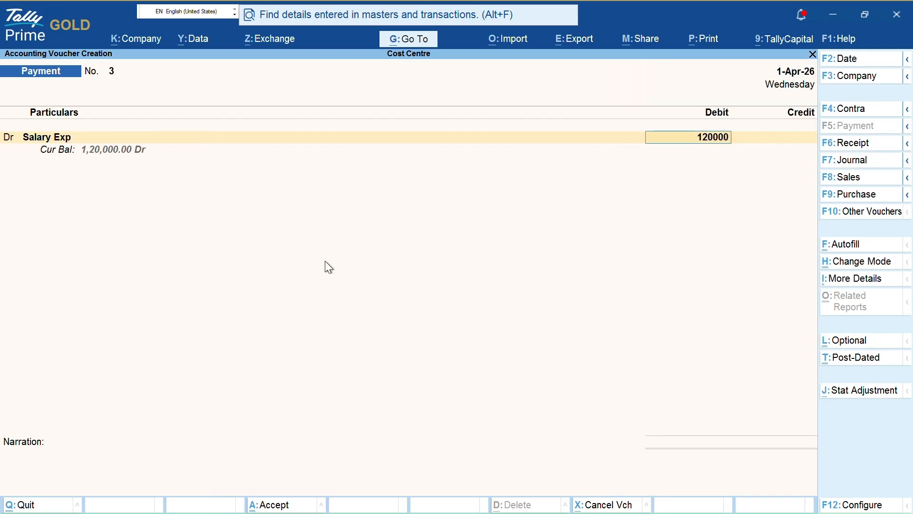
pyautogui.press('Return')
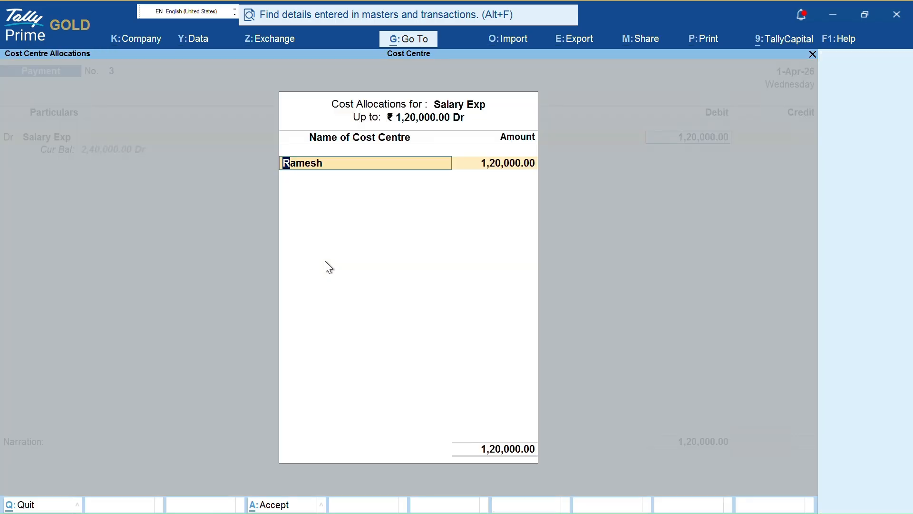
# - Cancel the stray cost centre creation and allocate 25,000 to Accounts Dep
pyautogui.hotkey('alt', 'c')
pyautogui.press('Escape')
pyautogui.press('Return')
pyautogui.press('BackSpace')
pyautogui.press('Up')
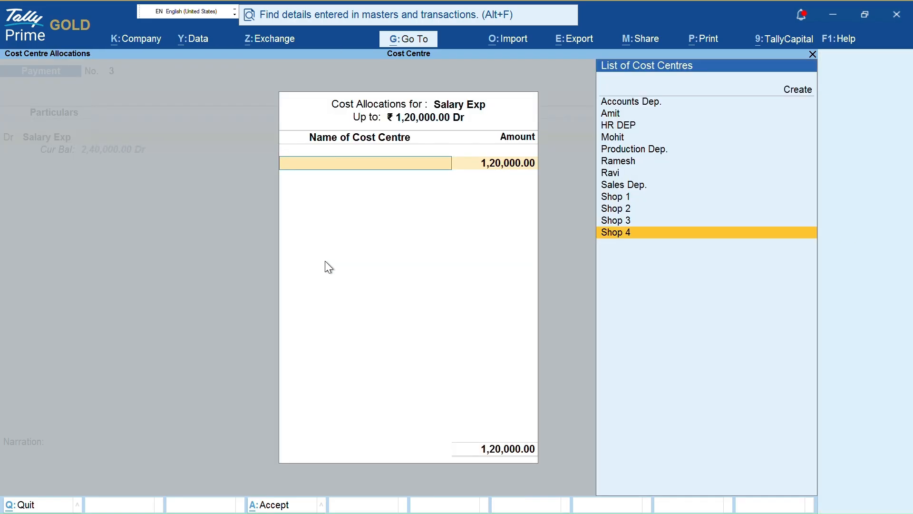
pyautogui.press('Up')
pyautogui.press('Up')
pyautogui.press('Up')
pyautogui.press('Up')
pyautogui.press('Up')
pyautogui.press('Up')
pyautogui.press('Up')
pyautogui.press('Up')
pyautogui.press('Up')
pyautogui.press('Up')
pyautogui.press('Up')
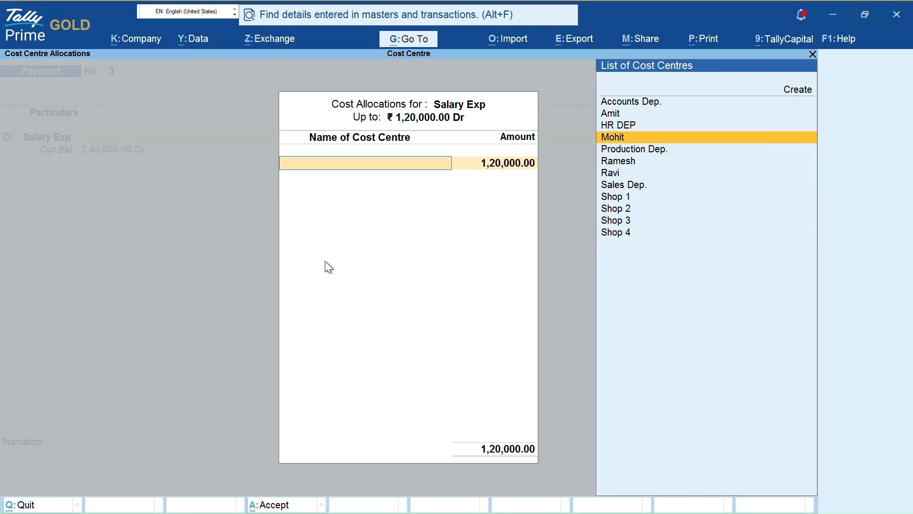
pyautogui.press('Return')
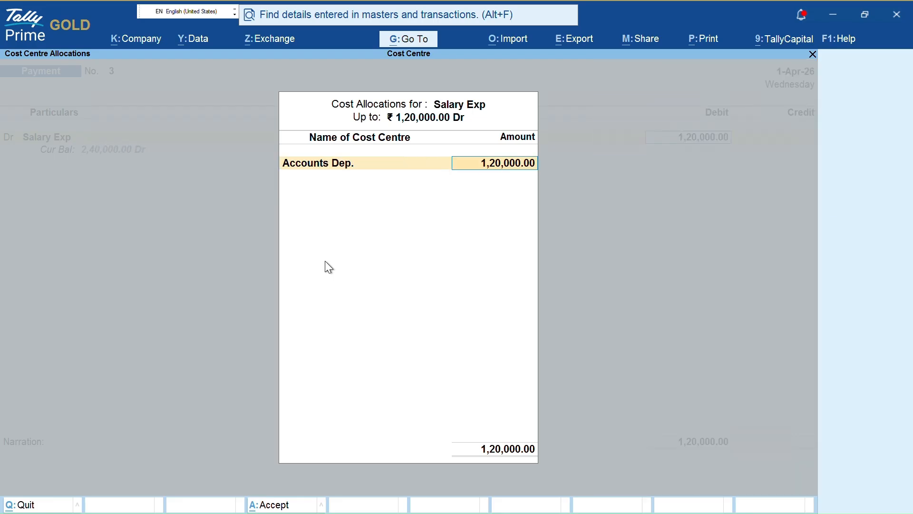
pyautogui.write('25000')
pyautogui.press('Return')
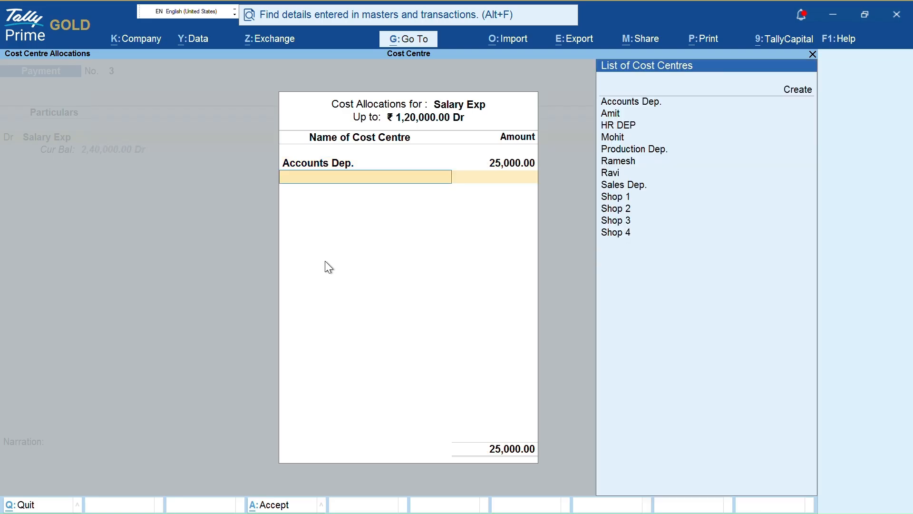
# - Allocate HR DEP 35,000, Production Dep. 30,000, and choose Sales Dep. for the remaining 30,000
pyautogui.press('Down')
pyautogui.press('Down')
pyautogui.press('Down')
pyautogui.press('Return')
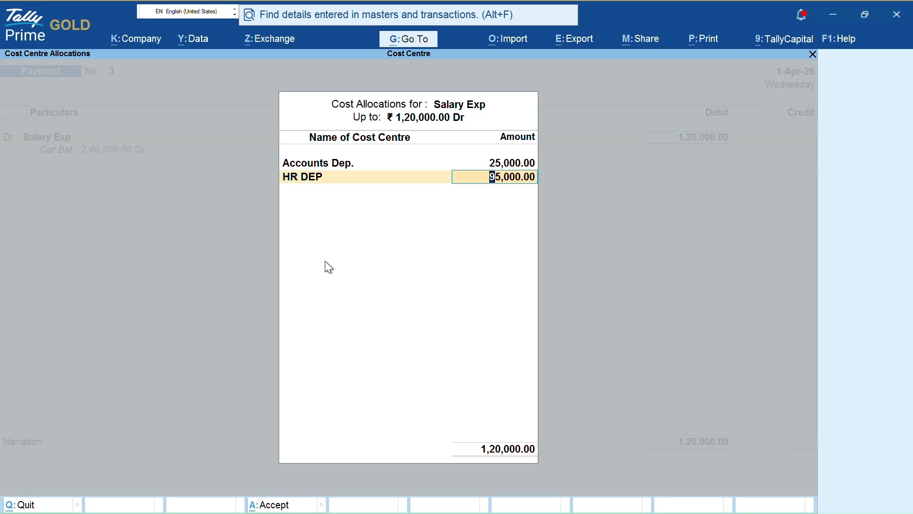
pyautogui.write('35000')
pyautogui.press('Return')
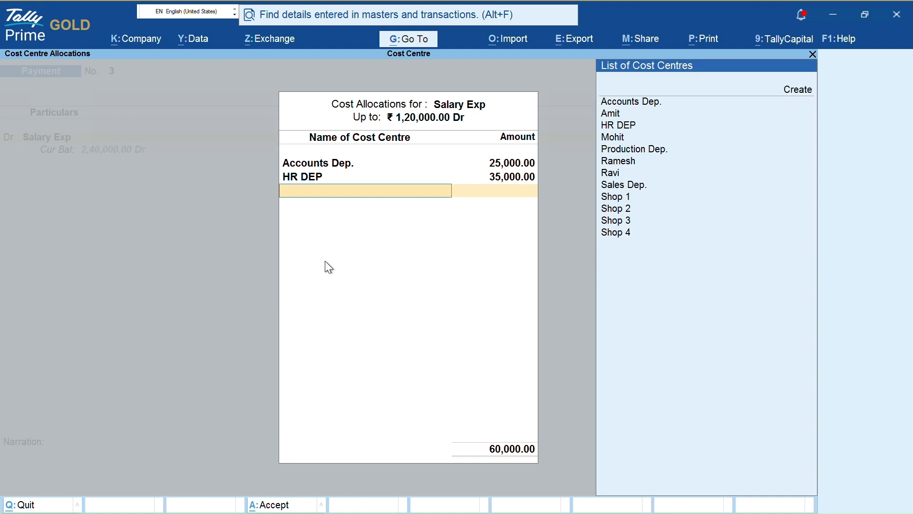
pyautogui.press('Down')
pyautogui.press('Down')
pyautogui.press('Down')
pyautogui.press('Down')
pyautogui.press('Down')
pyautogui.press('Down')
pyautogui.press('Return')
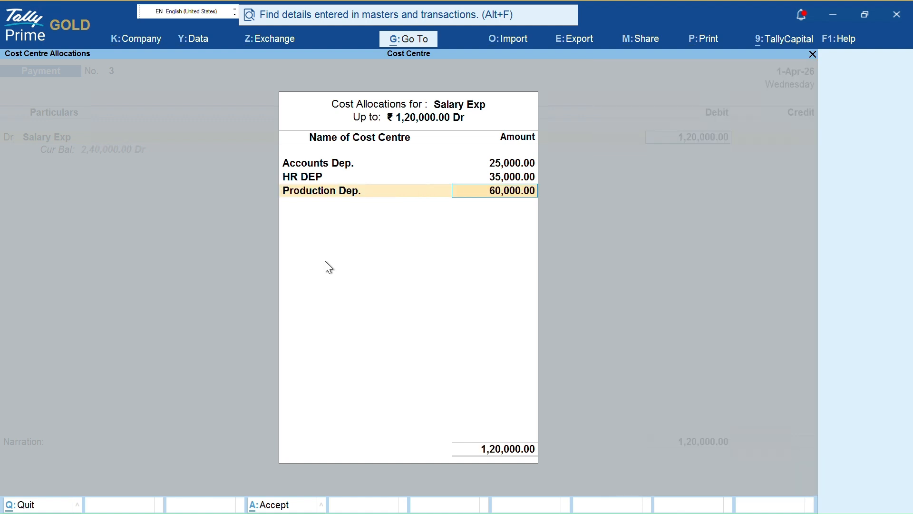
pyautogui.write('30,000')
pyautogui.press('Return')
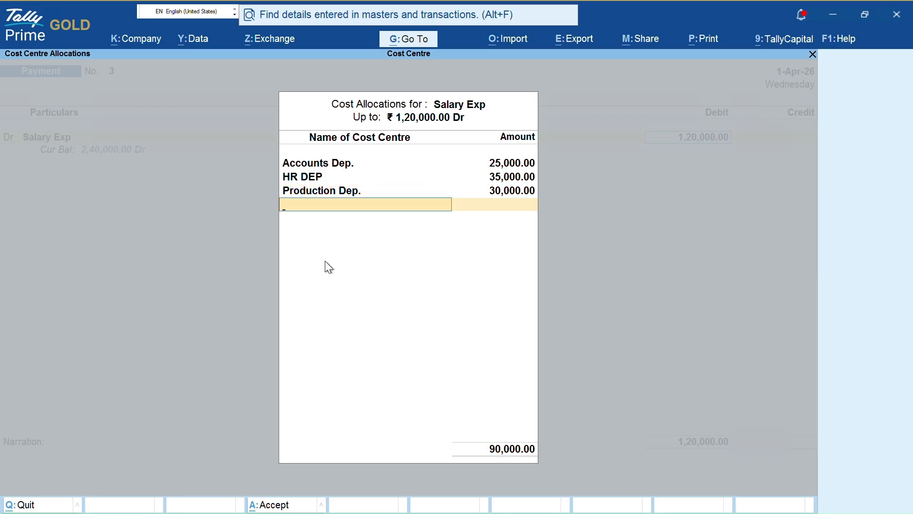
pyautogui.press('Down')
pyautogui.press('Down')
pyautogui.press('Down')
pyautogui.press('Down')
pyautogui.press('Down')
pyautogui.press('Down')
pyautogui.press('Down')
pyautogui.press('Down')
pyautogui.press('Down')
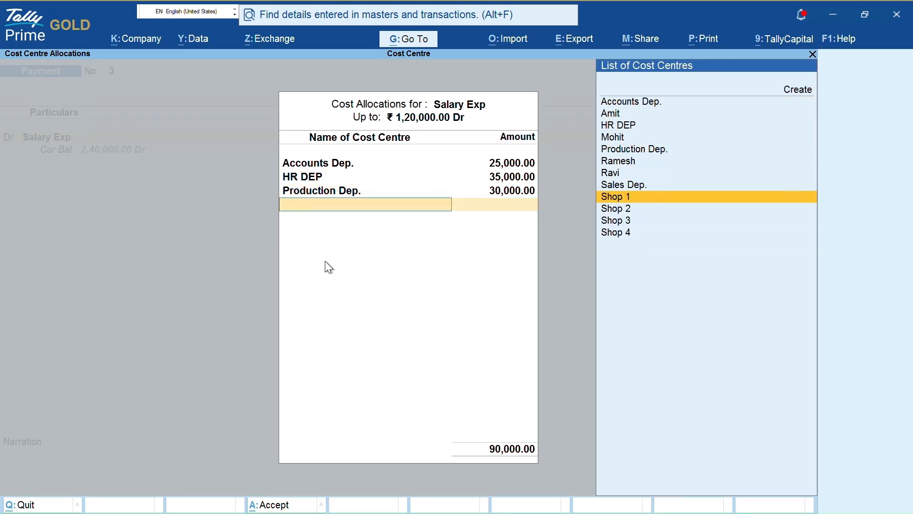
pyautogui.press('Up')
pyautogui.press('Return')
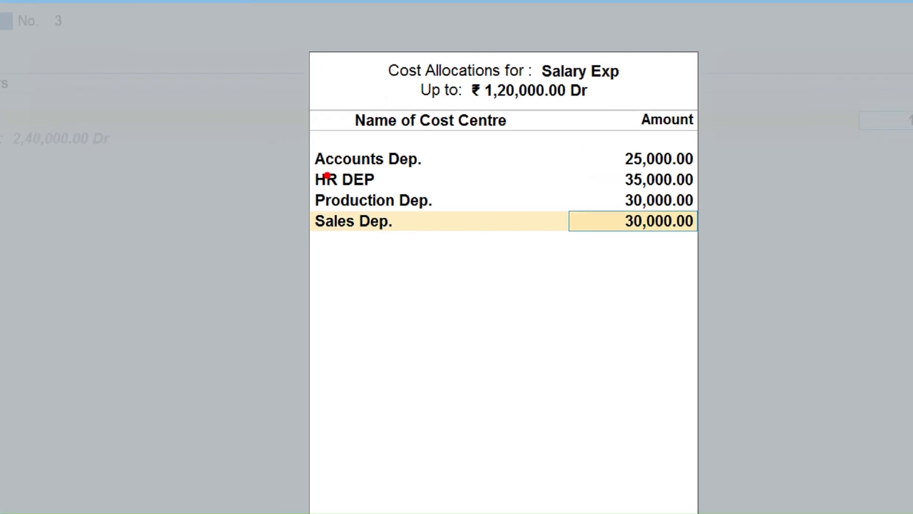
pyautogui.moveTo(253, 134)
pyautogui.mouseDown()
pyautogui.moveTo(245, 187)
pyautogui.moveTo(825, 179)
pyautogui.moveTo(501, 64)
pyautogui.mouseUp()
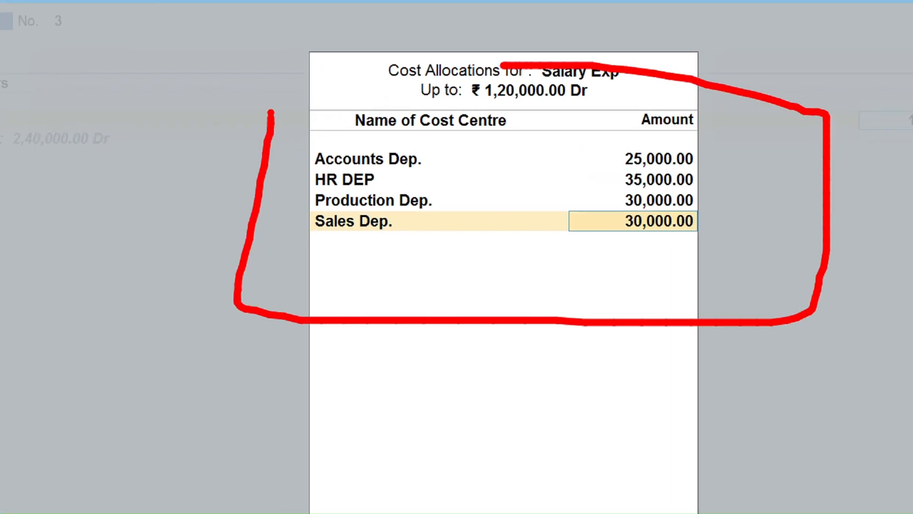
pyautogui.press('e')
pyautogui.moveTo(254, 32)
pyautogui.mouseDown()
pyautogui.moveTo(204, 295)
pyautogui.moveTo(866, 71)
pyautogui.moveTo(617, 10)
pyautogui.mouseUp()
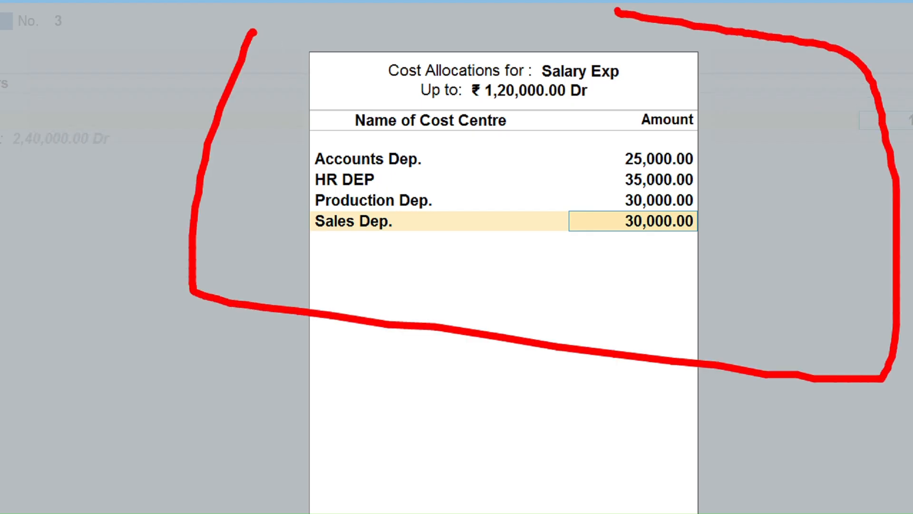
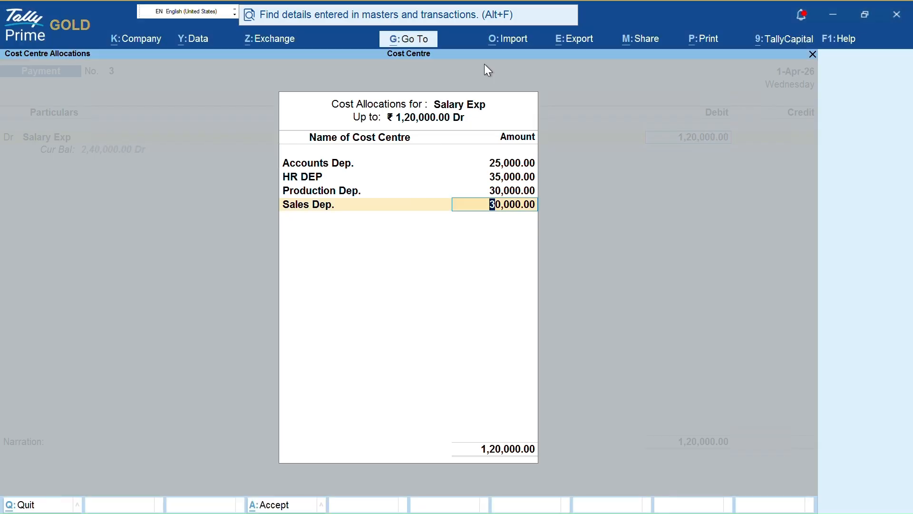
# - Close the Salary Exp cost allocation and accept the 1,20,000 PNB credit
pyautogui.press('Return')
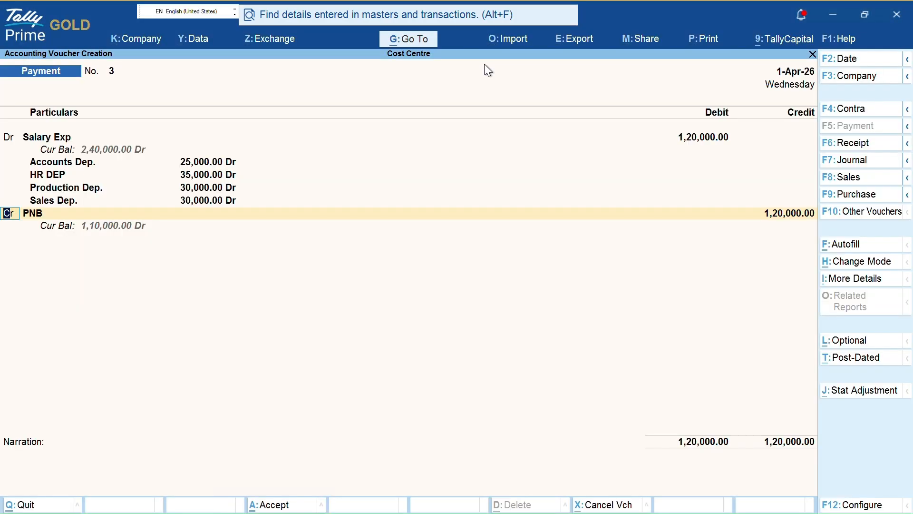
pyautogui.press('Return')
pyautogui.press('Return')
pyautogui.press('Return')
pyautogui.press('Return')
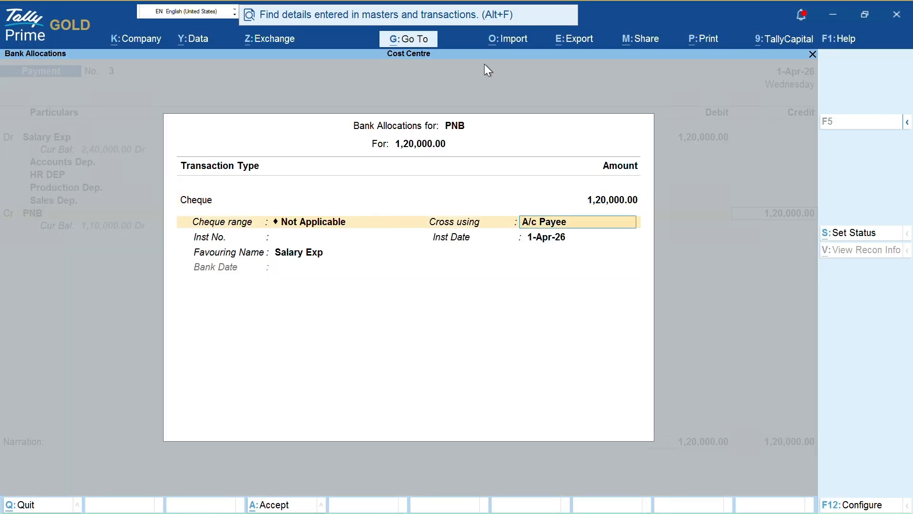
# - Set the PNB bank allocation transaction type to Others
pyautogui.press('BackSpace')
pyautogui.press('BackSpace')
pyautogui.press('BackSpace')
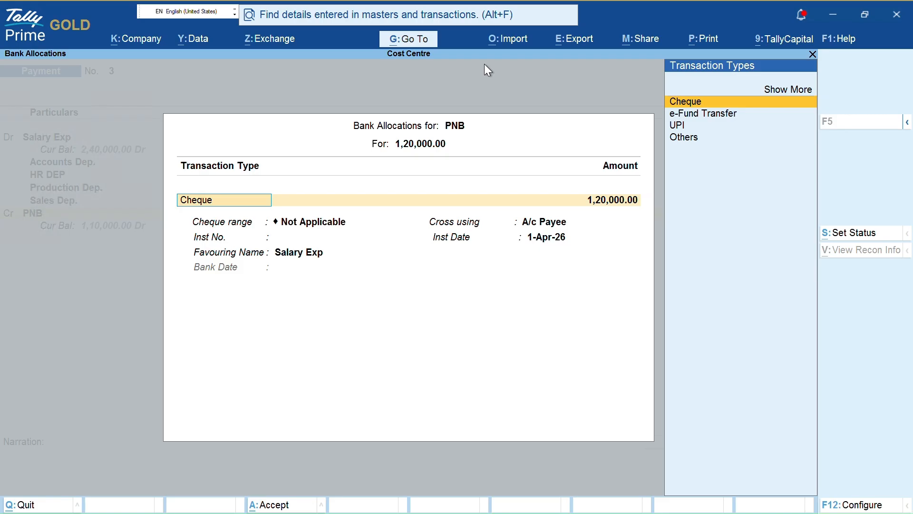
pyautogui.press('Down')
pyautogui.press('Down')
pyautogui.press('Down')
pyautogui.press('Up')
pyautogui.press('Up')
pyautogui.press('Up')
pyautogui.press('Down')
pyautogui.press('Down')
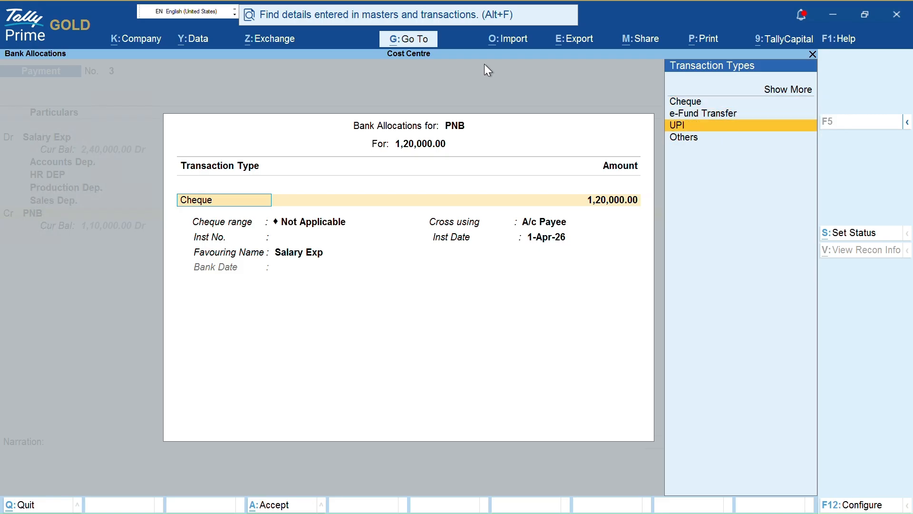
pyautogui.press('Down')
pyautogui.press('Return')
pyautogui.press('Return')
pyautogui.press('Return')
pyautogui.press('Return')
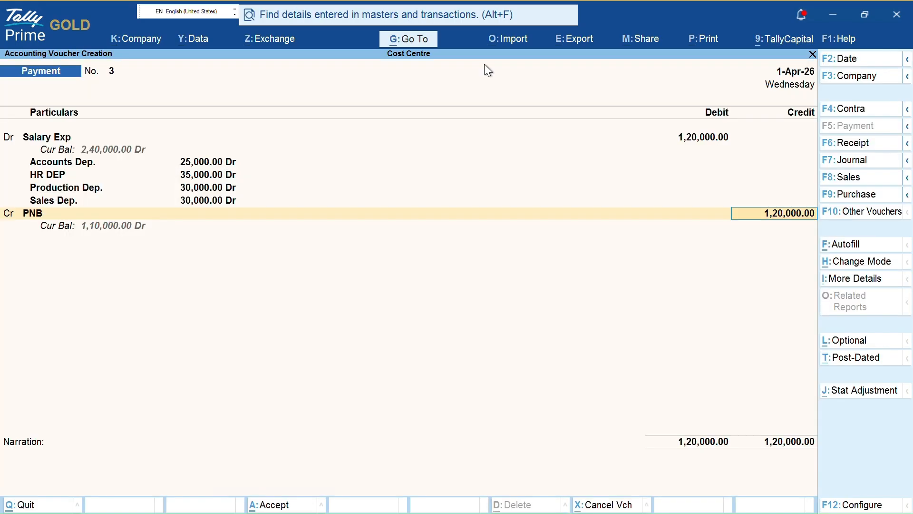
# - Save the Salary Exp payment voucher and leave voucher entry
pyautogui.press('ctrl')
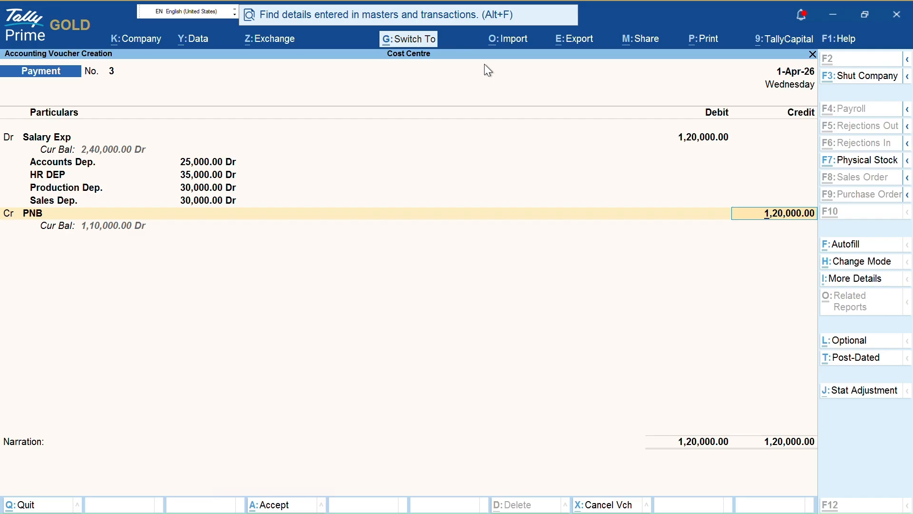
pyautogui.hotkey('ctrl', 'a')
pyautogui.press('Escape')
pyautogui.press('y')
pyautogui.press('Escape')
# - Decline quitting the company and back out of the Sales Register
pyautogui.press('n')
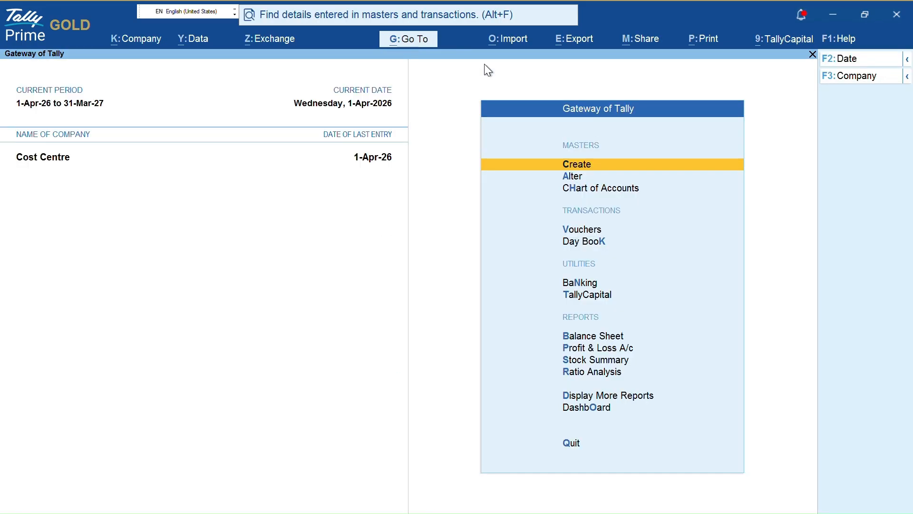
pyautogui.press('d')
pyautogui.press('a')
pyautogui.press('s')
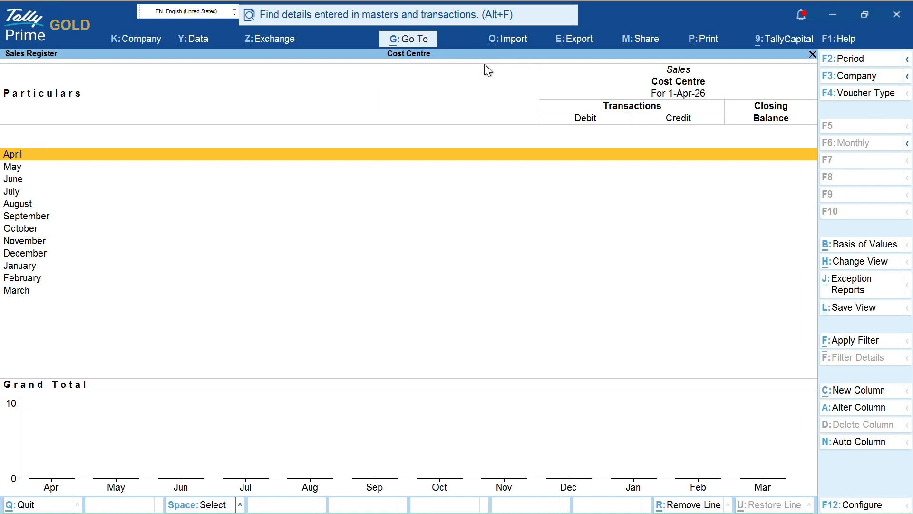
pyautogui.press('Escape')
pyautogui.press('Escape')
# - Open the Cost Centre Ledger Break-up report for Salary Exp
pyautogui.press('Down')
pyautogui.press('Return')
pyautogui.press('Down')
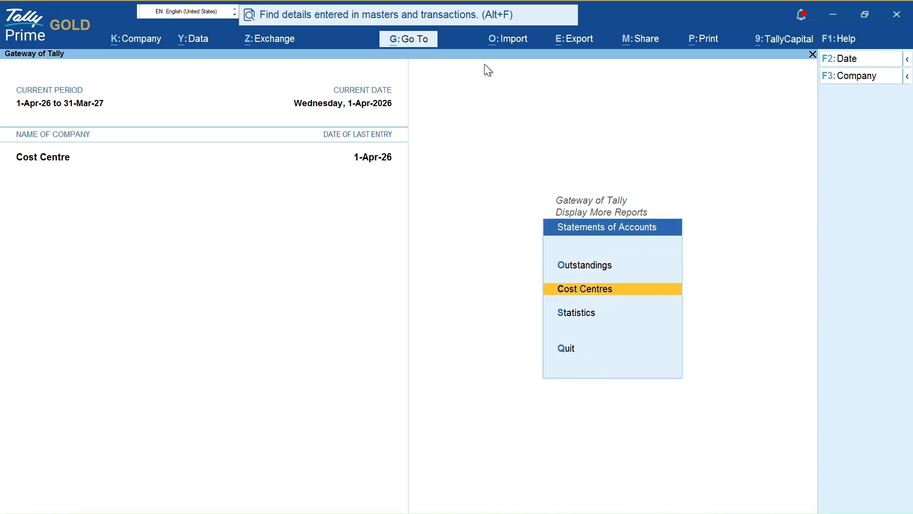
pyautogui.press('Down')
pyautogui.press('Up')
pyautogui.press('Return')
pyautogui.press('Down')
pyautogui.press('Down')
pyautogui.press('Down')
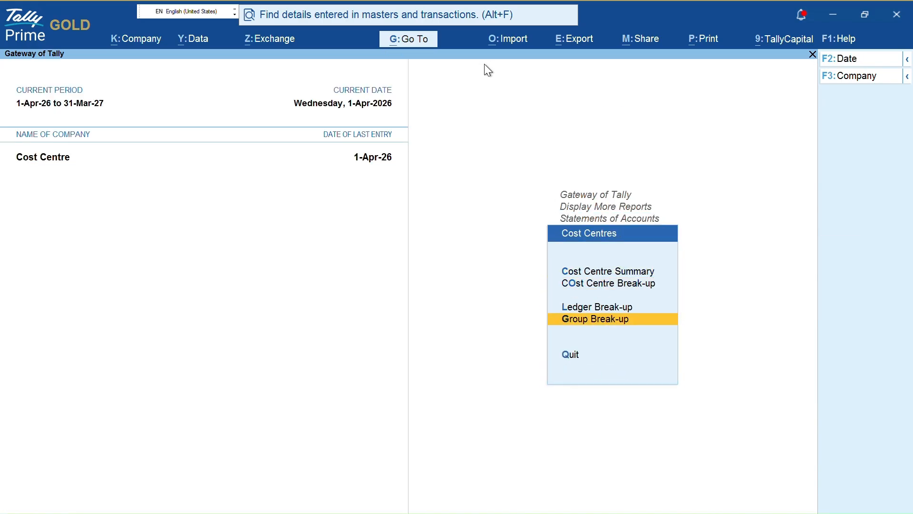
pyautogui.press('Return')
pyautogui.press('Escape')
pyautogui.press('Up')
pyautogui.press('Return')
pyautogui.press('Down')
pyautogui.press('Down')
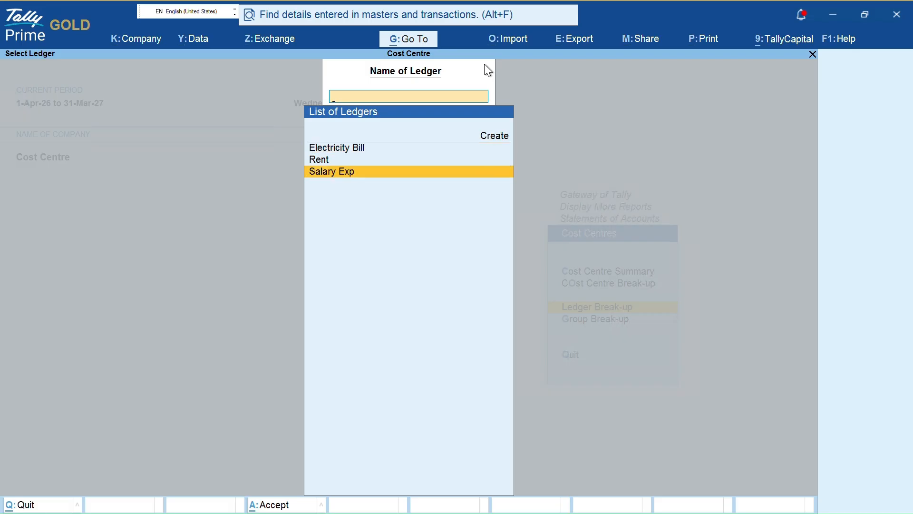
pyautogui.press('Return')
# - Mark the Accounts Dep., HR DEP, Production Dep. and Sales Dep. rows, then clear the marks
pyautogui.press('Down')
pyautogui.press('Down')
pyautogui.press('Down')
pyautogui.press('Up')
pyautogui.press('Up')
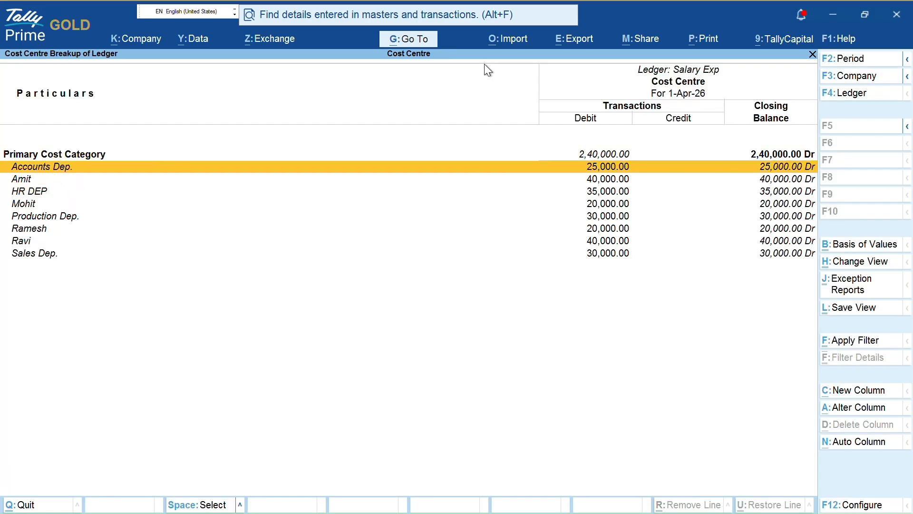
pyautogui.press('space')
pyautogui.press('Down')
pyautogui.press('Down')
pyautogui.press('space')
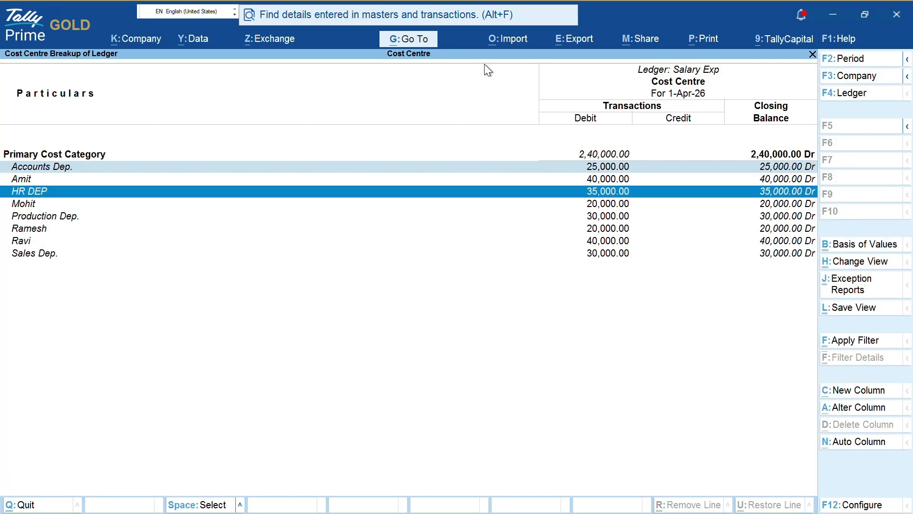
pyautogui.press('Down')
pyautogui.press('Down')
pyautogui.press('space')
pyautogui.press('Down')
pyautogui.press('Down')
pyautogui.press('Down')
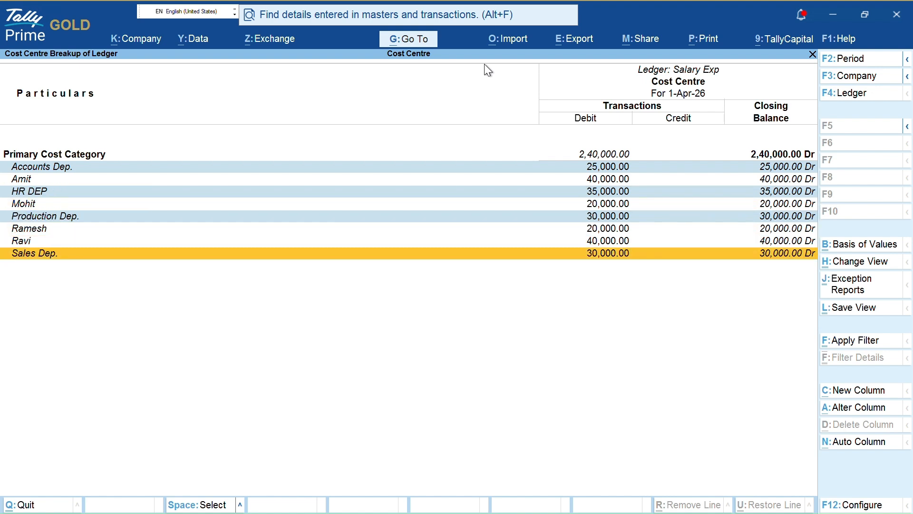
pyautogui.press('space')
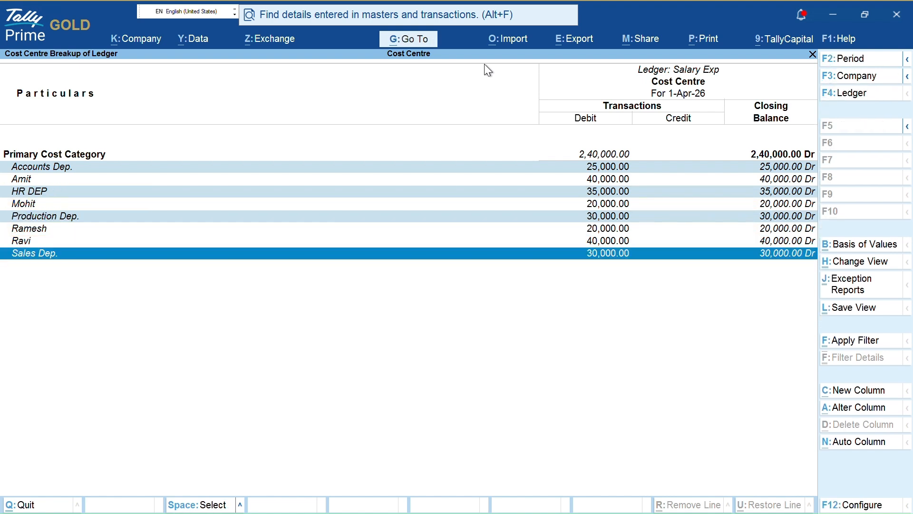
pyautogui.press('Escape')
pyautogui.press('Up')
# - Reload the break-up report for the Salary Exp ledger
pyautogui.press('F4')
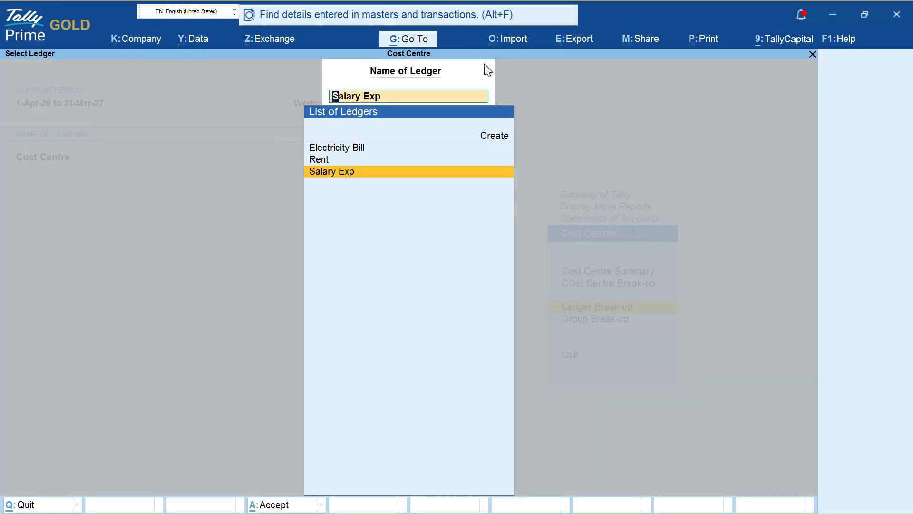
pyautogui.press('Up')
pyautogui.press('Down')
pyautogui.press('Return')
# - Mark each of the employee cost centre rows under Salary Exp
pyautogui.press('Down')
pyautogui.press('space')
pyautogui.press('Up')
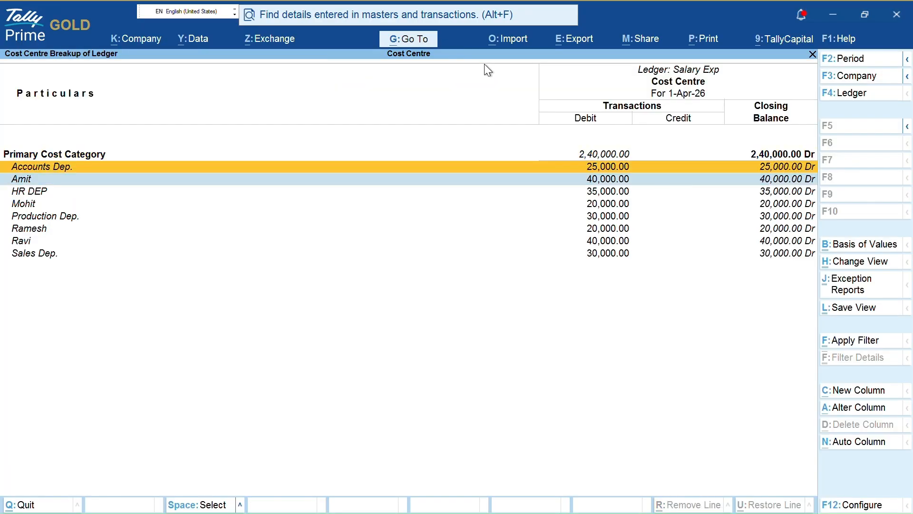
pyautogui.press('Down')
pyautogui.press('Down')
pyautogui.press('Down')
pyautogui.press('space')
pyautogui.press('Down')
pyautogui.press('Down')
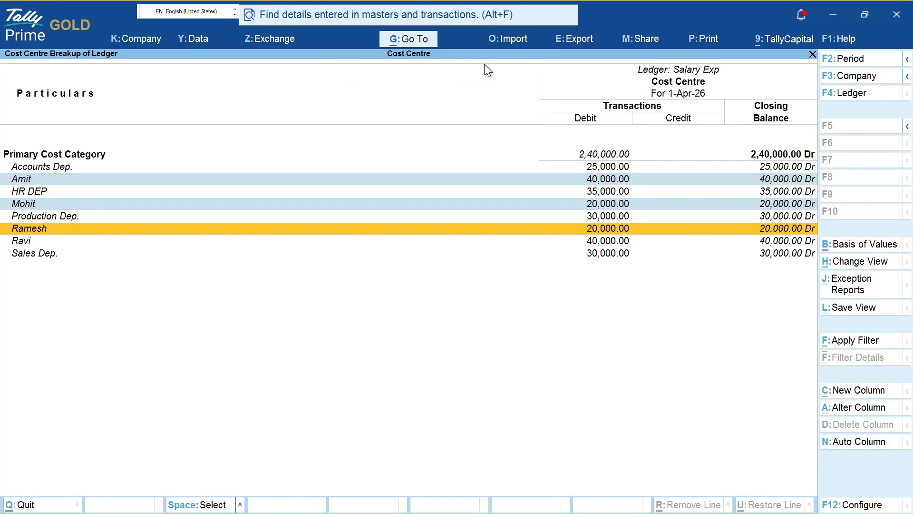
pyautogui.press('space')
pyautogui.press('Down')
pyautogui.press('space')
pyautogui.press('Down')
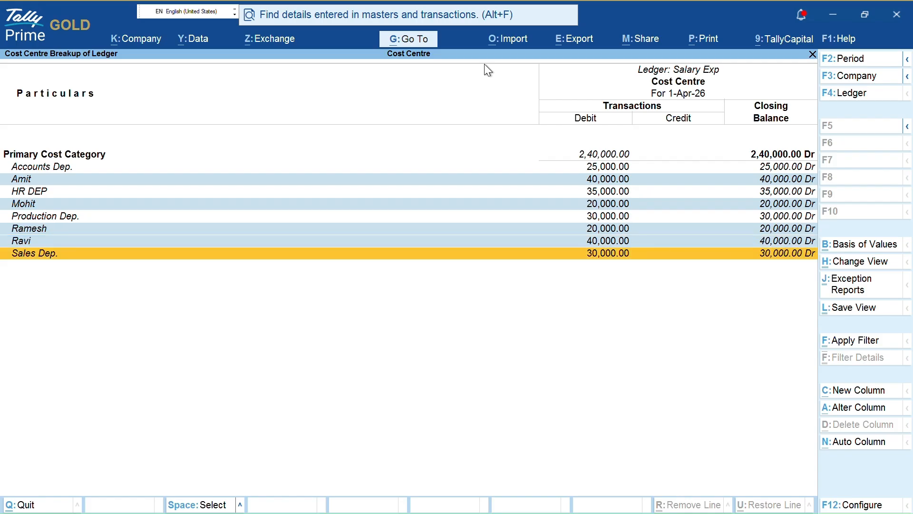
pyautogui.press('Up')
pyautogui.press('Up')
pyautogui.press('Up')
pyautogui.press('Up')
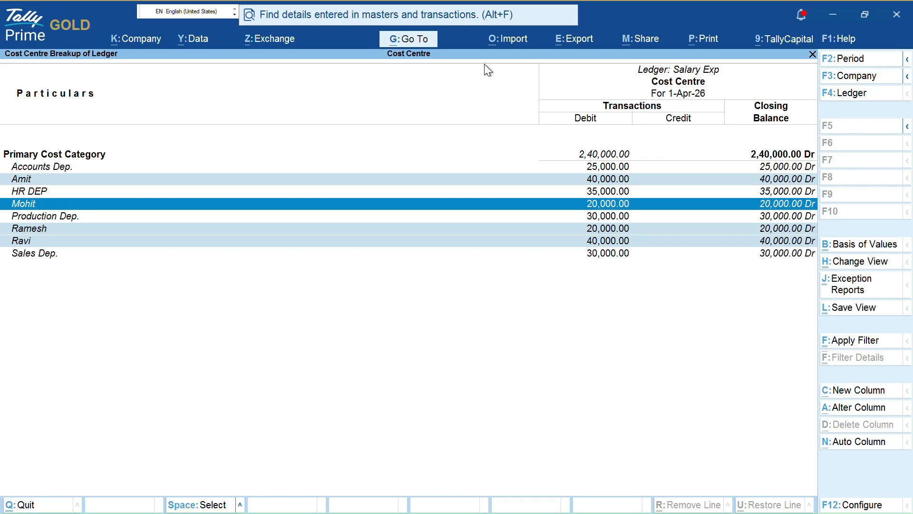
# - Unmark all the employee cost centre rows
pyautogui.hotkey('shift', 'Up')
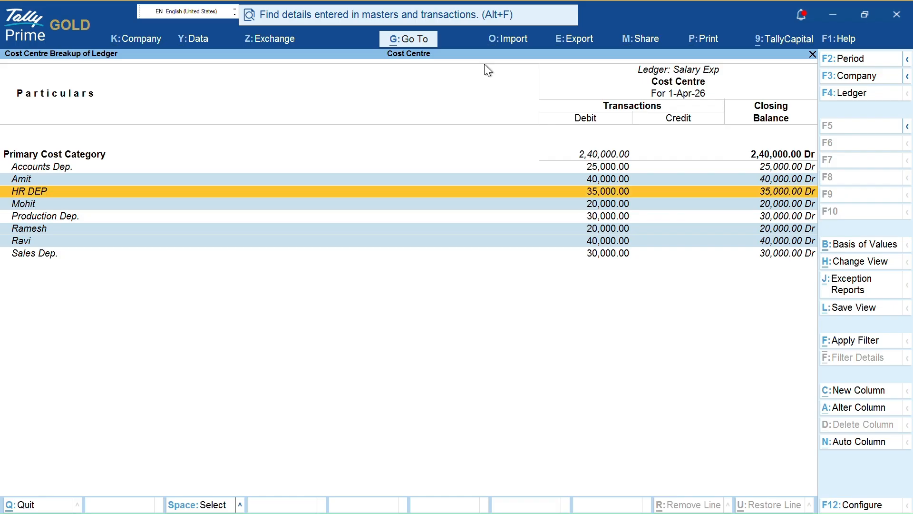
pyautogui.press('Up')
pyautogui.press('space')
pyautogui.press('Down')
pyautogui.press('Down')
pyautogui.press('space')
pyautogui.press('Down')
pyautogui.press('Down')
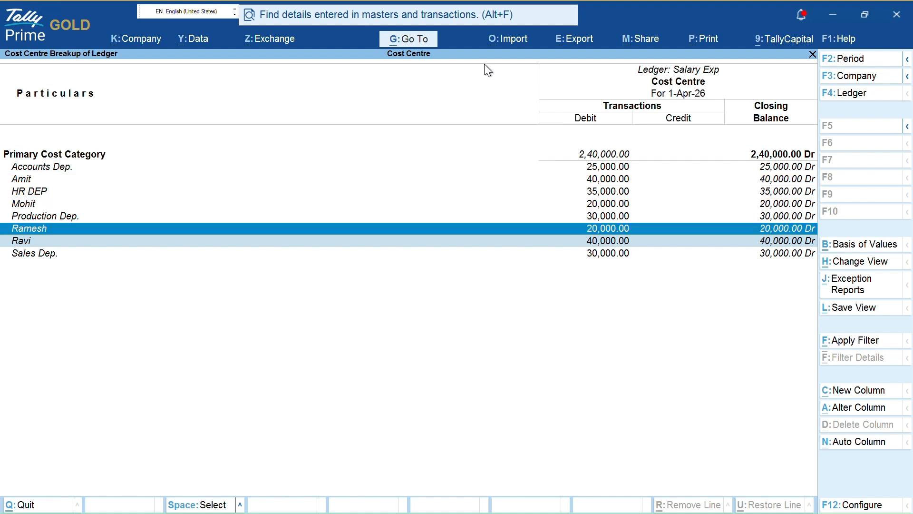
pyautogui.press('space')
pyautogui.press('Down')
pyautogui.press('space')
pyautogui.press('Up')
pyautogui.press('Up')
pyautogui.press('Up')
pyautogui.press('Up')
pyautogui.press('Up')
pyautogui.press('Up')
# - Re-mark the four department rows and close the Salary Exp break-up
pyautogui.press('space')
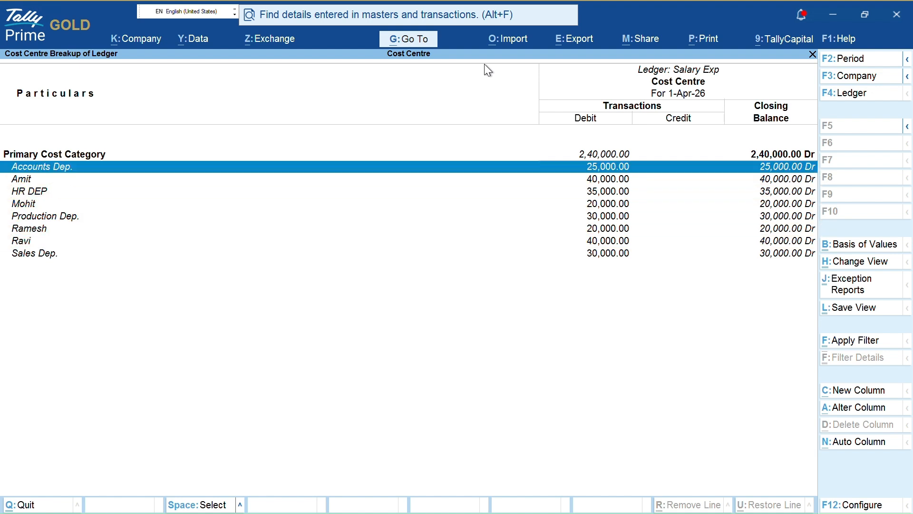
pyautogui.press('Down')
pyautogui.press('Down')
pyautogui.press('Down')
pyautogui.press('Up')
pyautogui.press('space')
pyautogui.press('Down')
pyautogui.press('Down')
pyautogui.press('space')
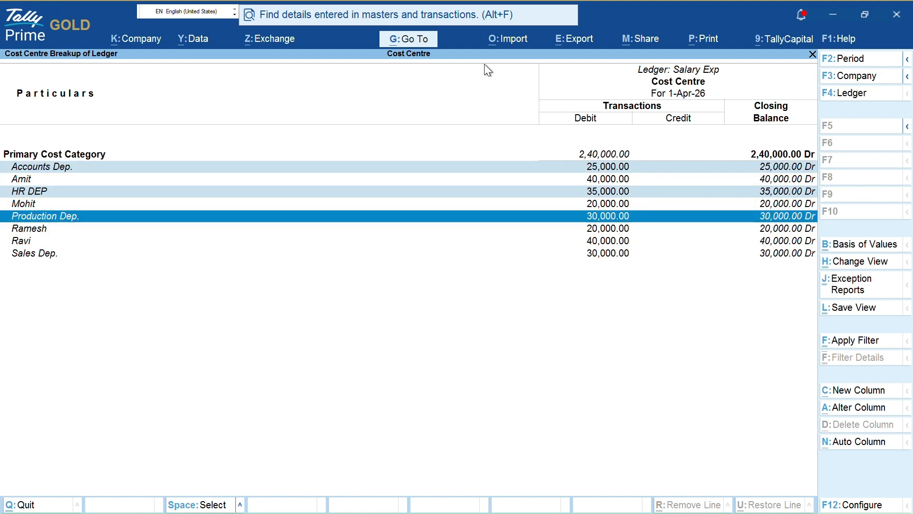
pyautogui.press('Down')
pyautogui.press('Down')
pyautogui.press('Down')
pyautogui.press('space')
pyautogui.press('Up')
pyautogui.press('Up')
pyautogui.press('Up')
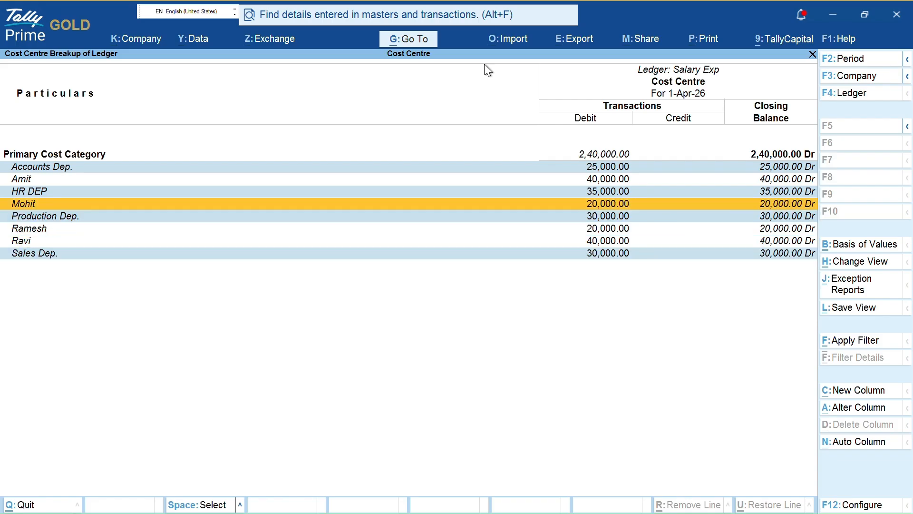
pyautogui.press('Down')
pyautogui.press('Up')
pyautogui.press('Escape')
pyautogui.press('Escape')
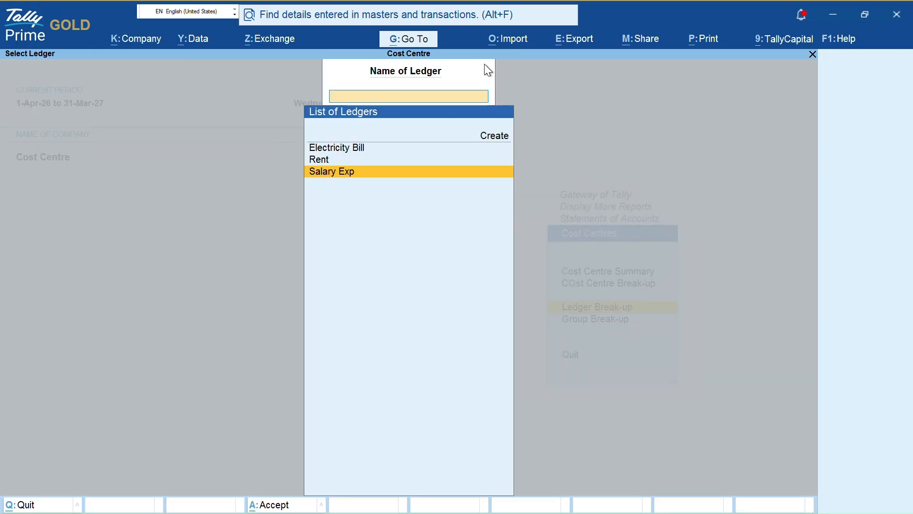
pyautogui.press('Escape')
pyautogui.press('Escape')
pyautogui.press('Escape')
pyautogui.press('Escape')
pyautogui.press('Escape')
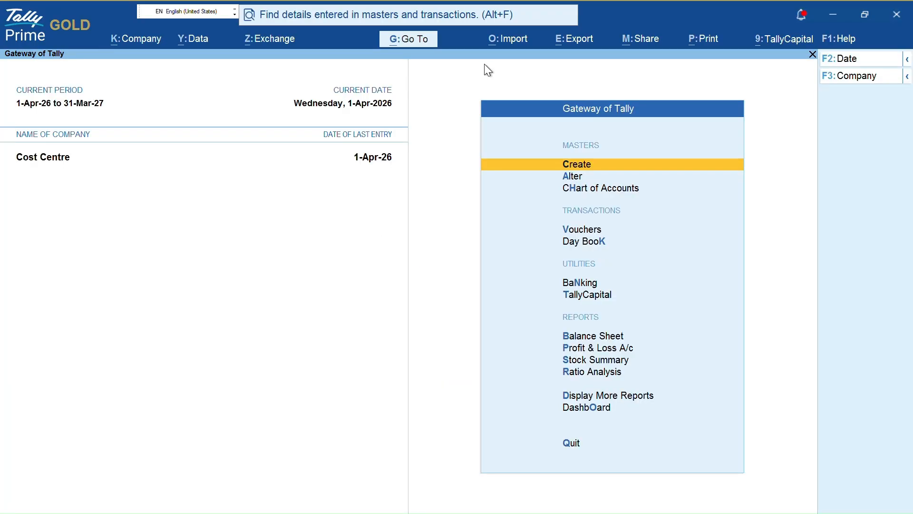
# - Open Profit & Loss, expand Indirect Expenses, and drill into Electricity Bill's April entries
pyautogui.press('p')
pyautogui.press('Right')
pyautogui.hotkey('shift', 'Return')
pyautogui.press('Down')
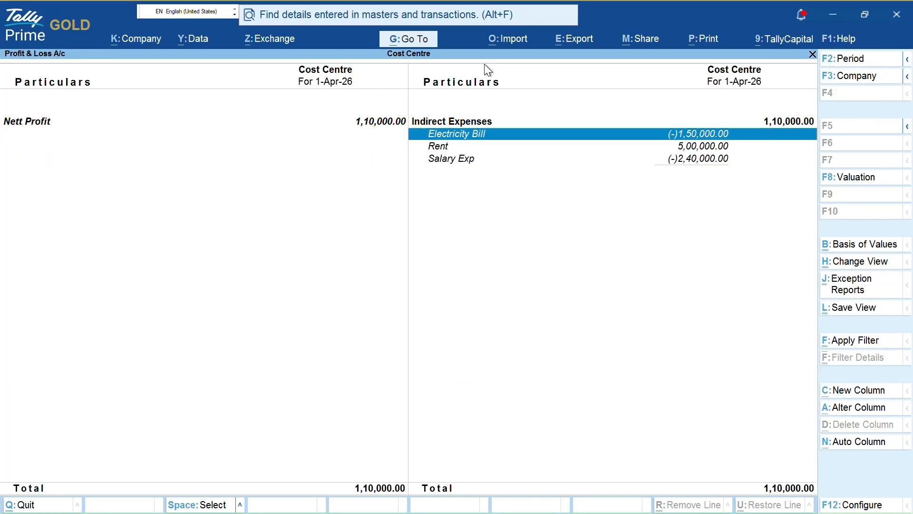
pyautogui.press('Down')
pyautogui.press('Down')
pyautogui.press('Up')
pyautogui.press('Up')
pyautogui.press('Return')
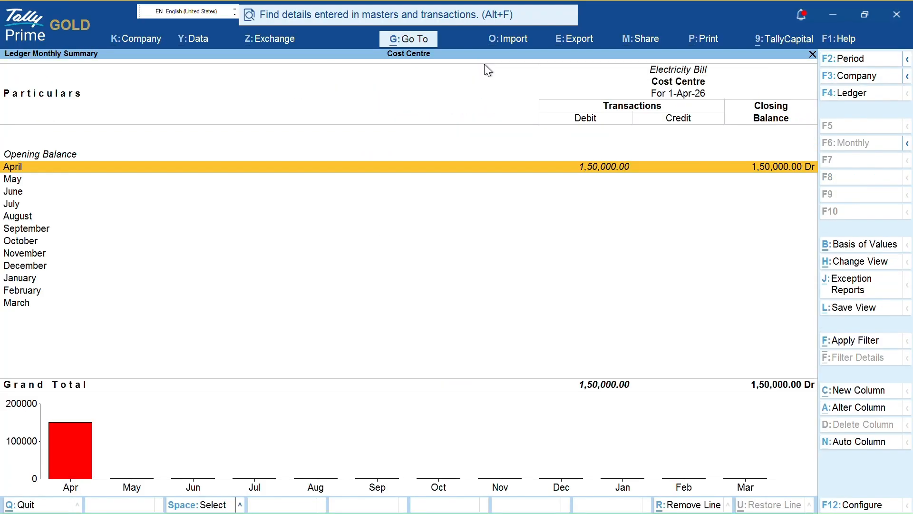
pyautogui.press('Return')
pyautogui.press('Escape')
pyautogui.press('Escape')
# - Drill into Rent's April entries and the Salary Exp payment vouchers, then back out
pyautogui.press('Down')
pyautogui.press('Return')
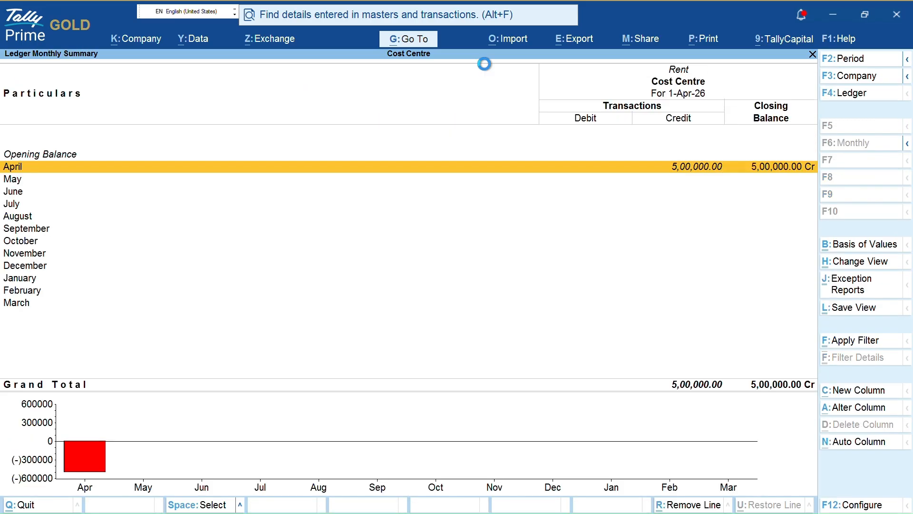
pyautogui.press('Return')
pyautogui.press('Escape')
pyautogui.press('Escape')
pyautogui.press('Down')
pyautogui.press('Return')
pyautogui.press('Return')
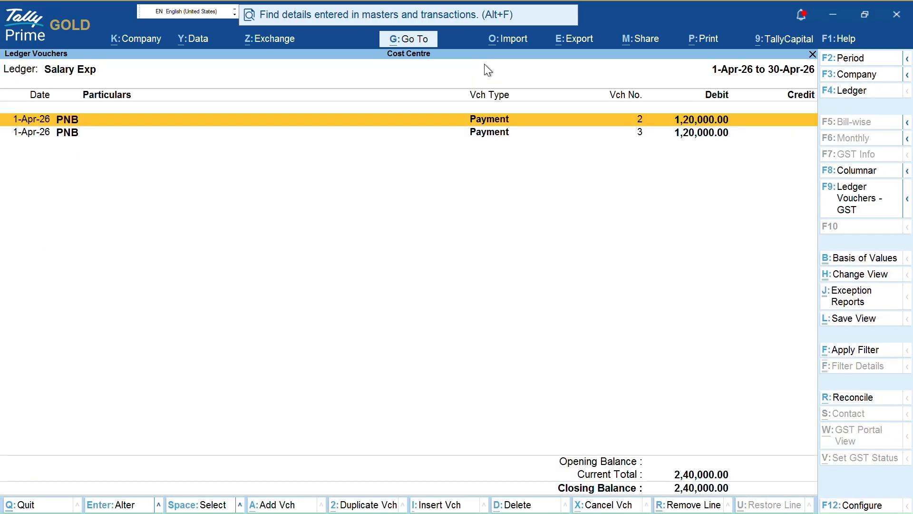
pyautogui.press('Escape')
pyautogui.press('Escape')
pyautogui.press('Escape')
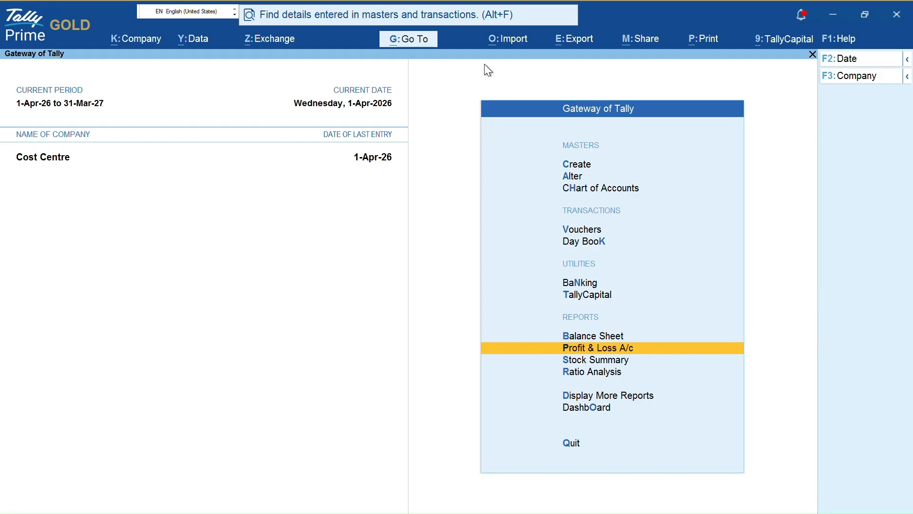
# - Inspect the Bank Accounts group in the Balance Sheet and close it
pyautogui.press('b')
pyautogui.press('Down')
pyautogui.press('Down')
pyautogui.press('Down')
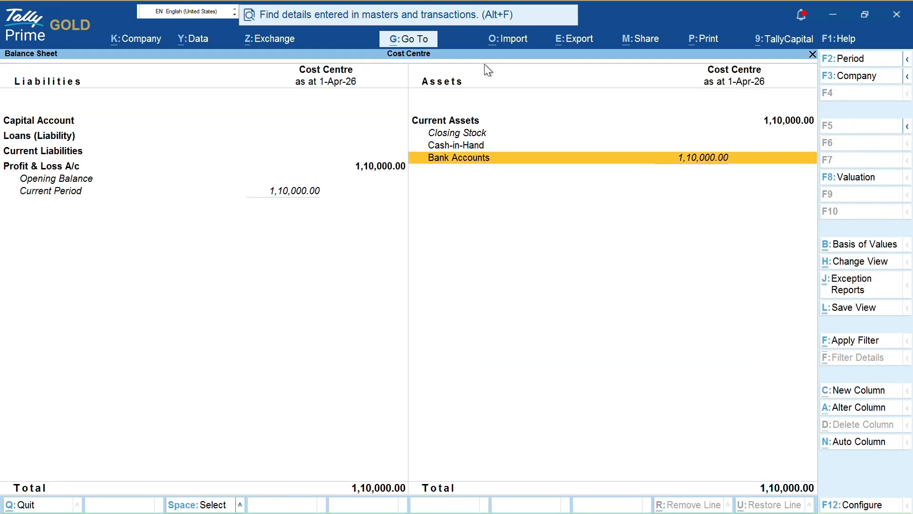
pyautogui.press('Return')
pyautogui.press('Escape')
pyautogui.press('Left')
pyautogui.press('Down')
pyautogui.press('Escape')
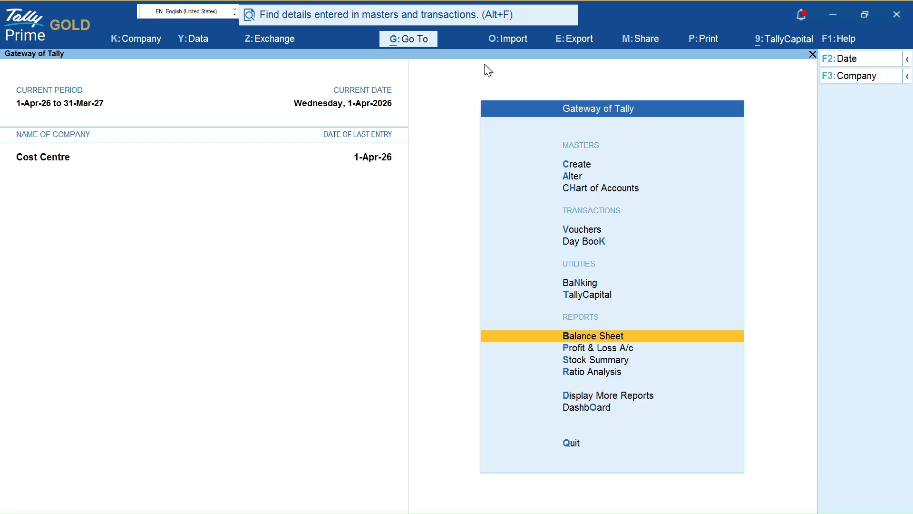
# - Open the Cost Centres Ledger Break-up ledger selection, then back out to Gateway
pyautogui.press('d')
pyautogui.press('s')
pyautogui.press('Down')
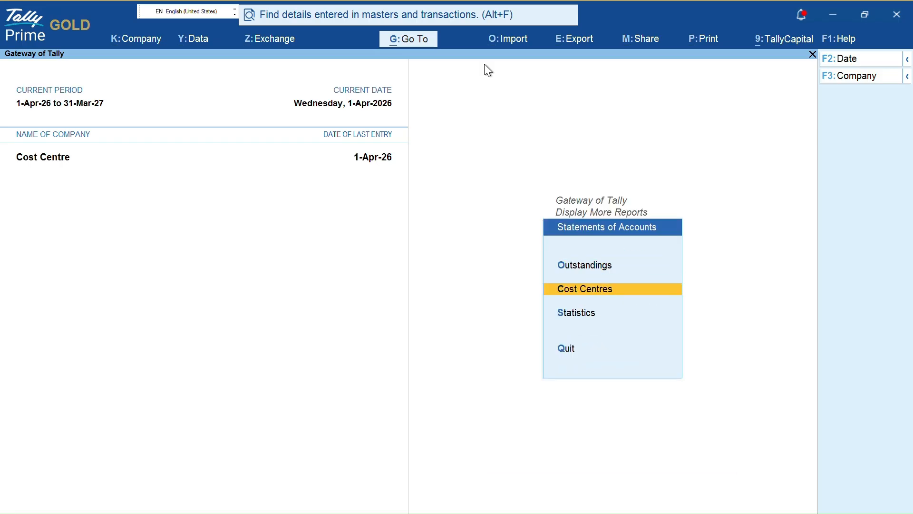
pyautogui.press('Return')
pyautogui.press('Down')
pyautogui.press('Down')
pyautogui.press('Down')
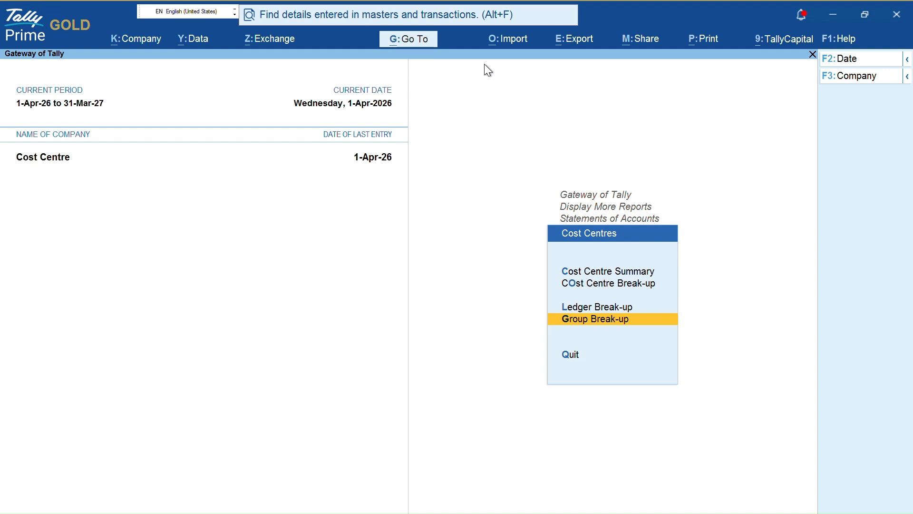
pyautogui.press('Return')
pyautogui.press('Escape')
pyautogui.press('Up')
pyautogui.press('Return')
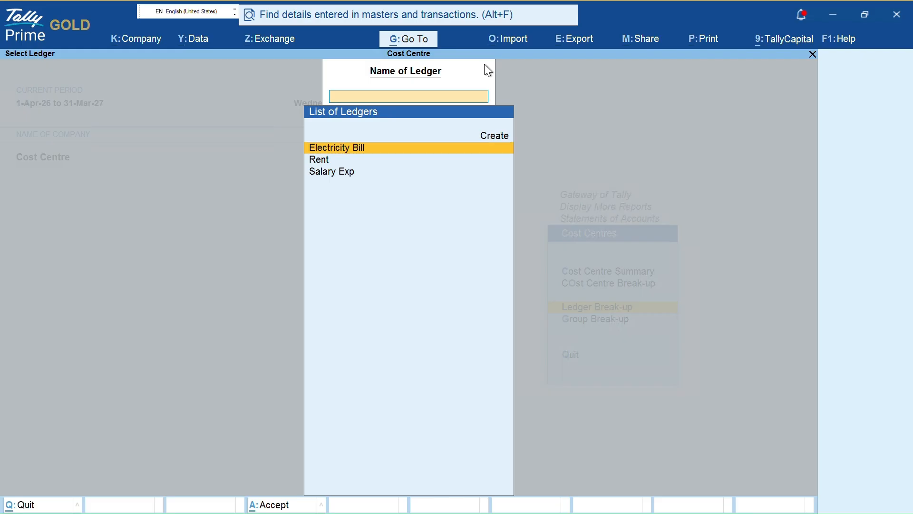
pyautogui.press('Escape')
pyautogui.press('Escape')
pyautogui.press('Escape')
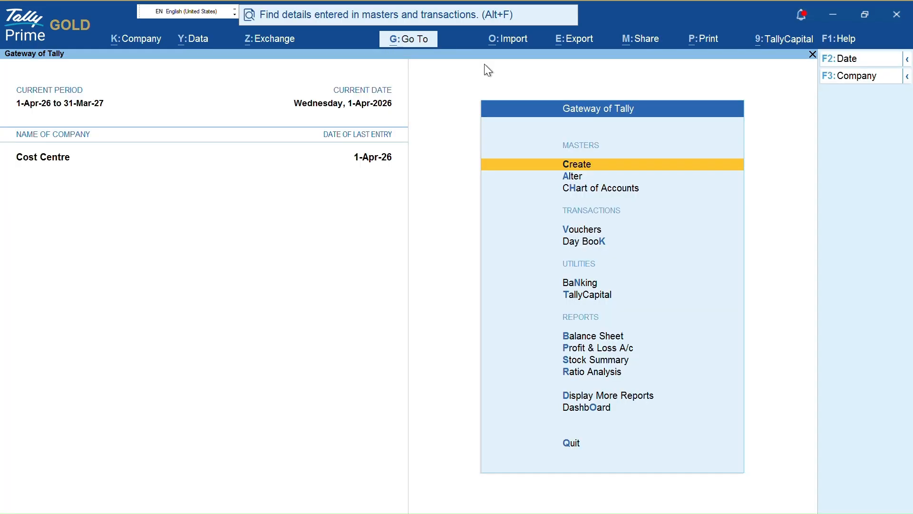
# - Return to Ledger Break-up and view Electricity Bill's cost centre break-up
pyautogui.press('d')
pyautogui.press('s')
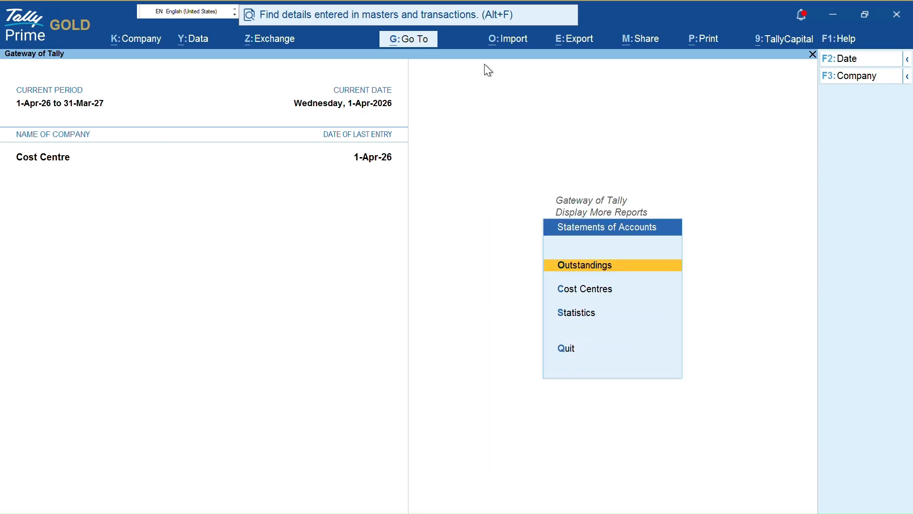
pyautogui.press('Down')
pyautogui.press('Down')
pyautogui.press('Up')
pyautogui.press('Return')
pyautogui.press('Down')
pyautogui.press('Down')
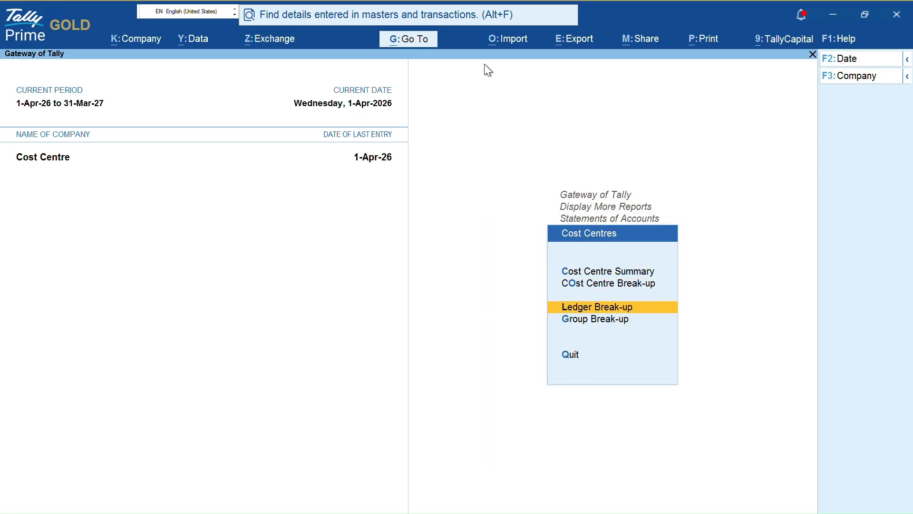
pyautogui.press('Down')
pyautogui.press('Return')
pyautogui.press('Escape')
pyautogui.press('Up')
pyautogui.press('Return')
pyautogui.press('Down')
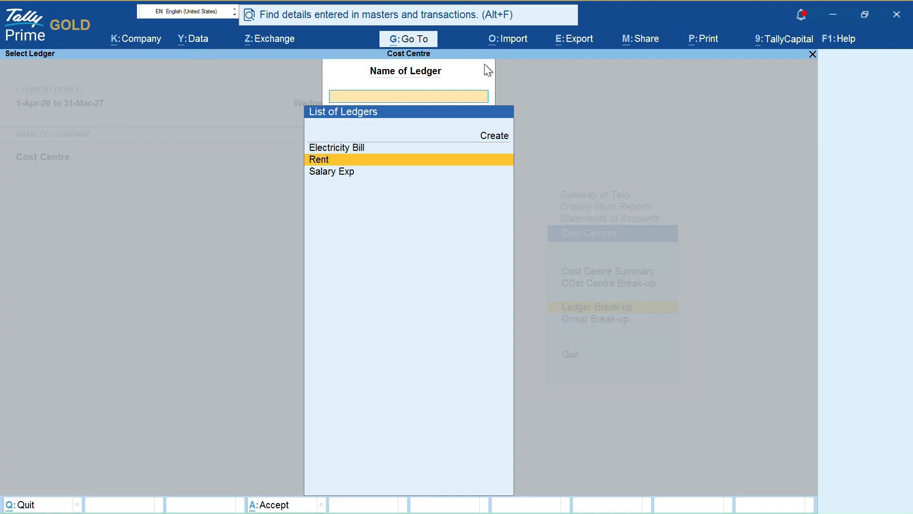
pyautogui.press('Up')
pyautogui.press('Return')
# - View the Rent and Salary Exp break-ups in turn, including Salary Exp's 2,40,000 Dr split
pyautogui.press('Escape')
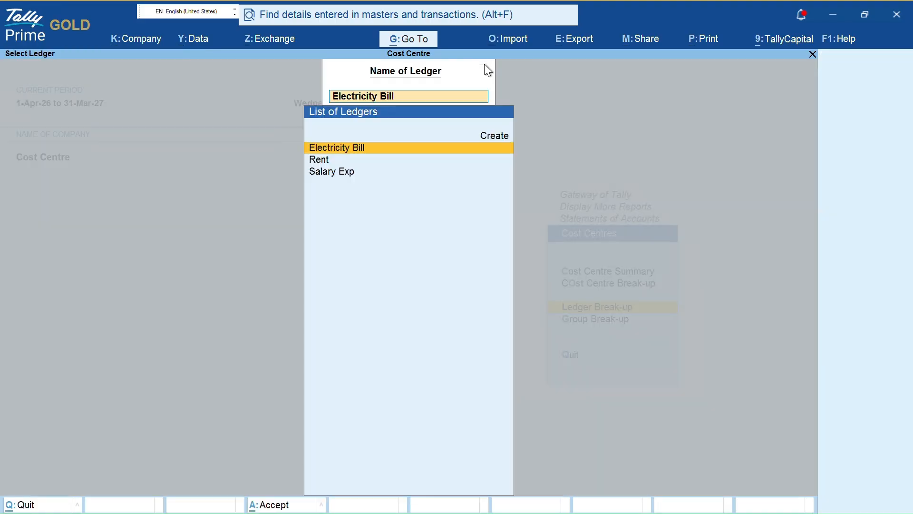
pyautogui.press('Down')
pyautogui.press('Return')
pyautogui.press('Escape')
pyautogui.press('Down')
pyautogui.press('Return')
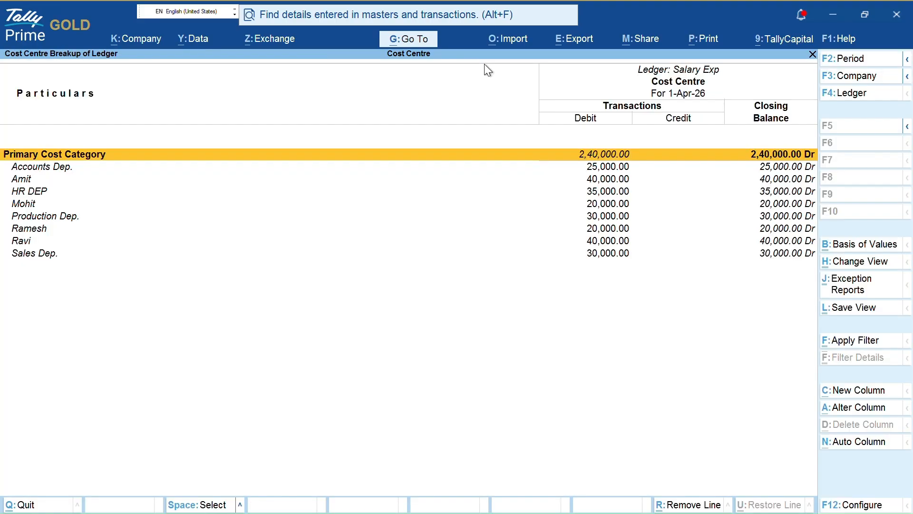
pyautogui.press('Escape')
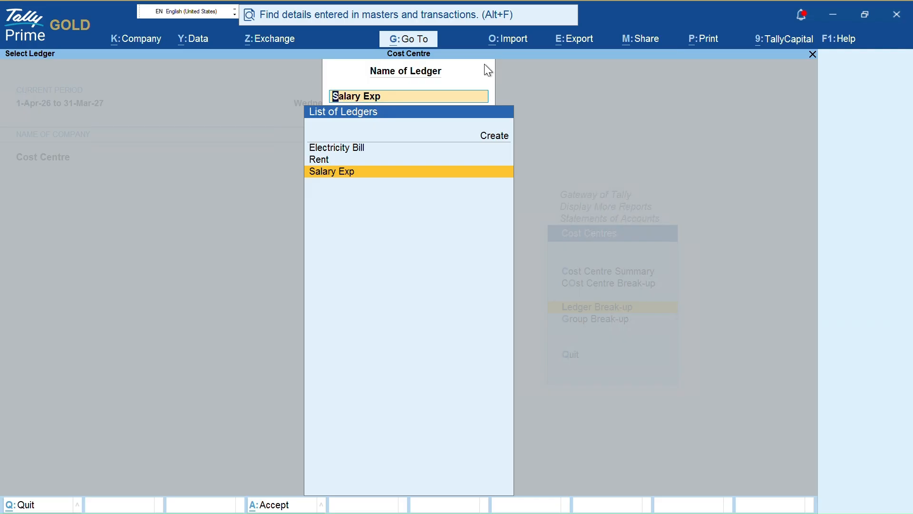